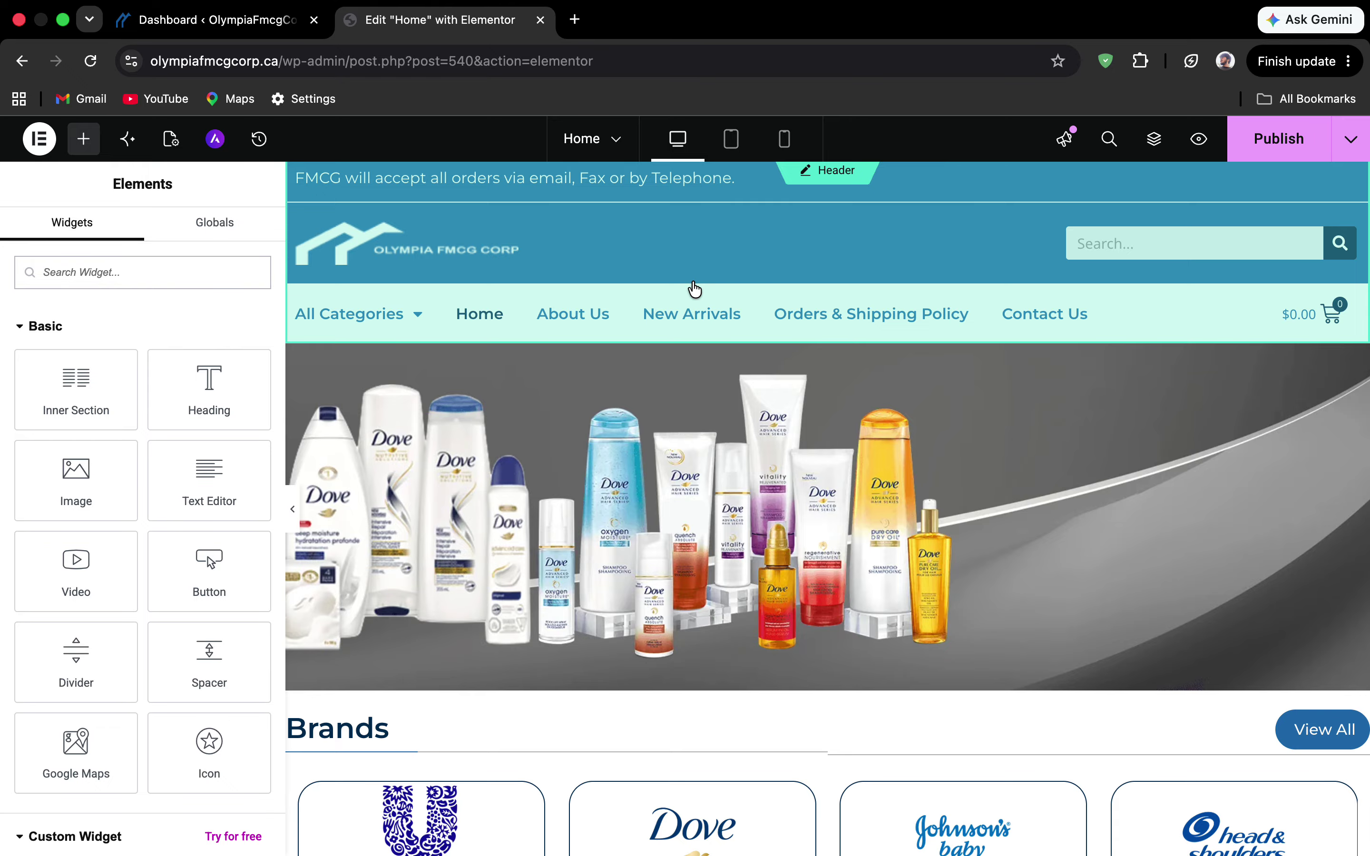
Open the site header for editing, saving the Home page's changes before leaving it.
scroll(681, 358, down, 2)
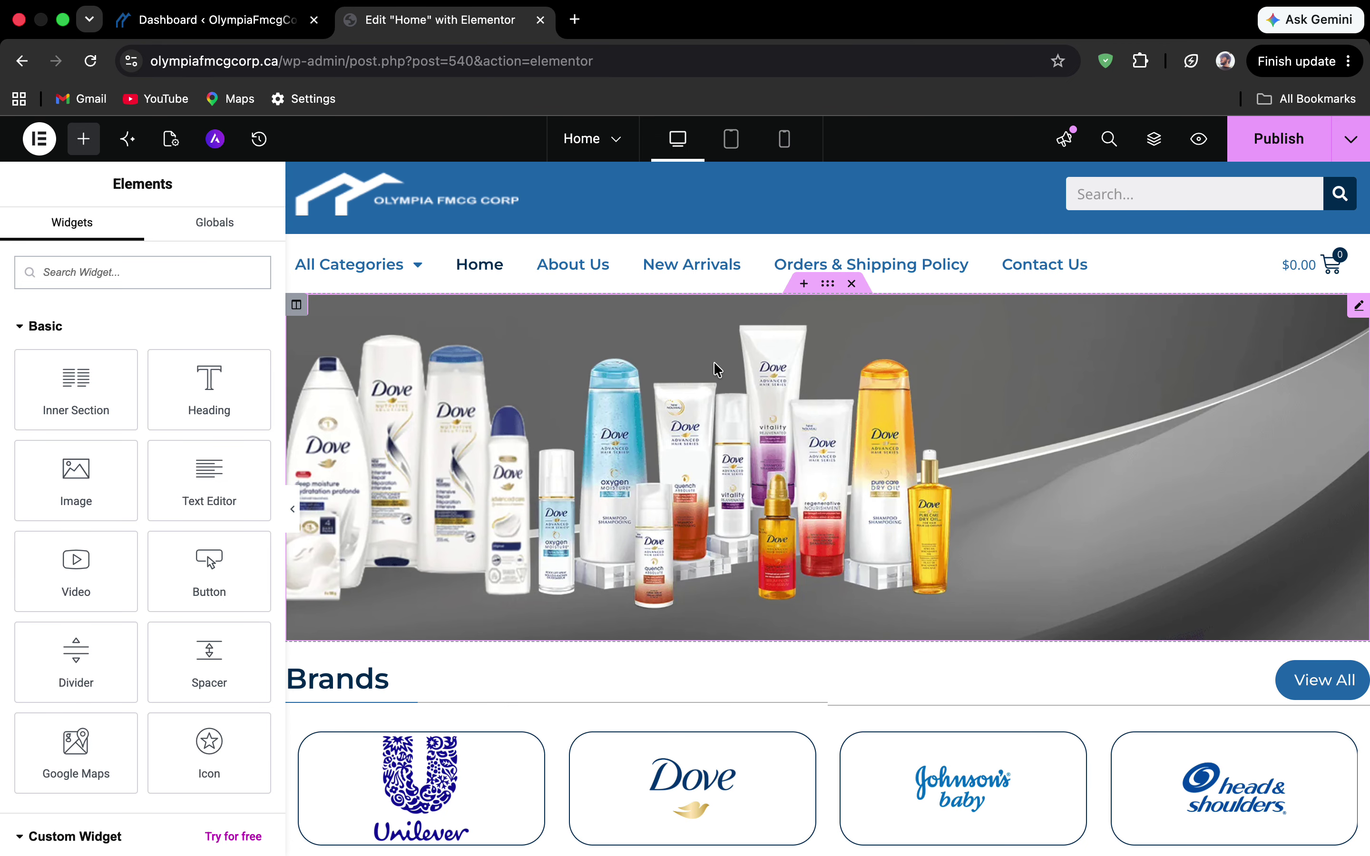
scroll(713, 363, down, 2)
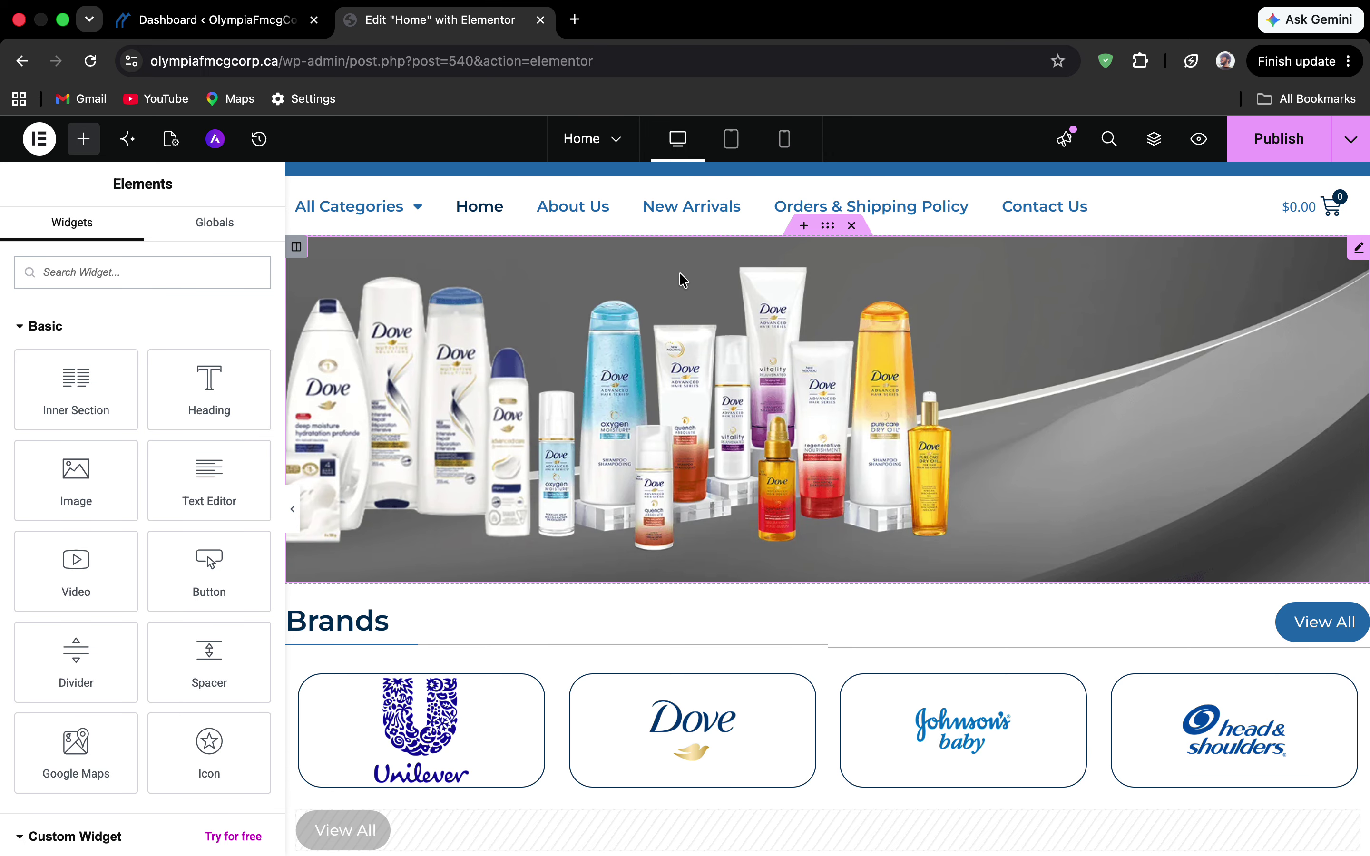
scroll(682, 282, up, 3)
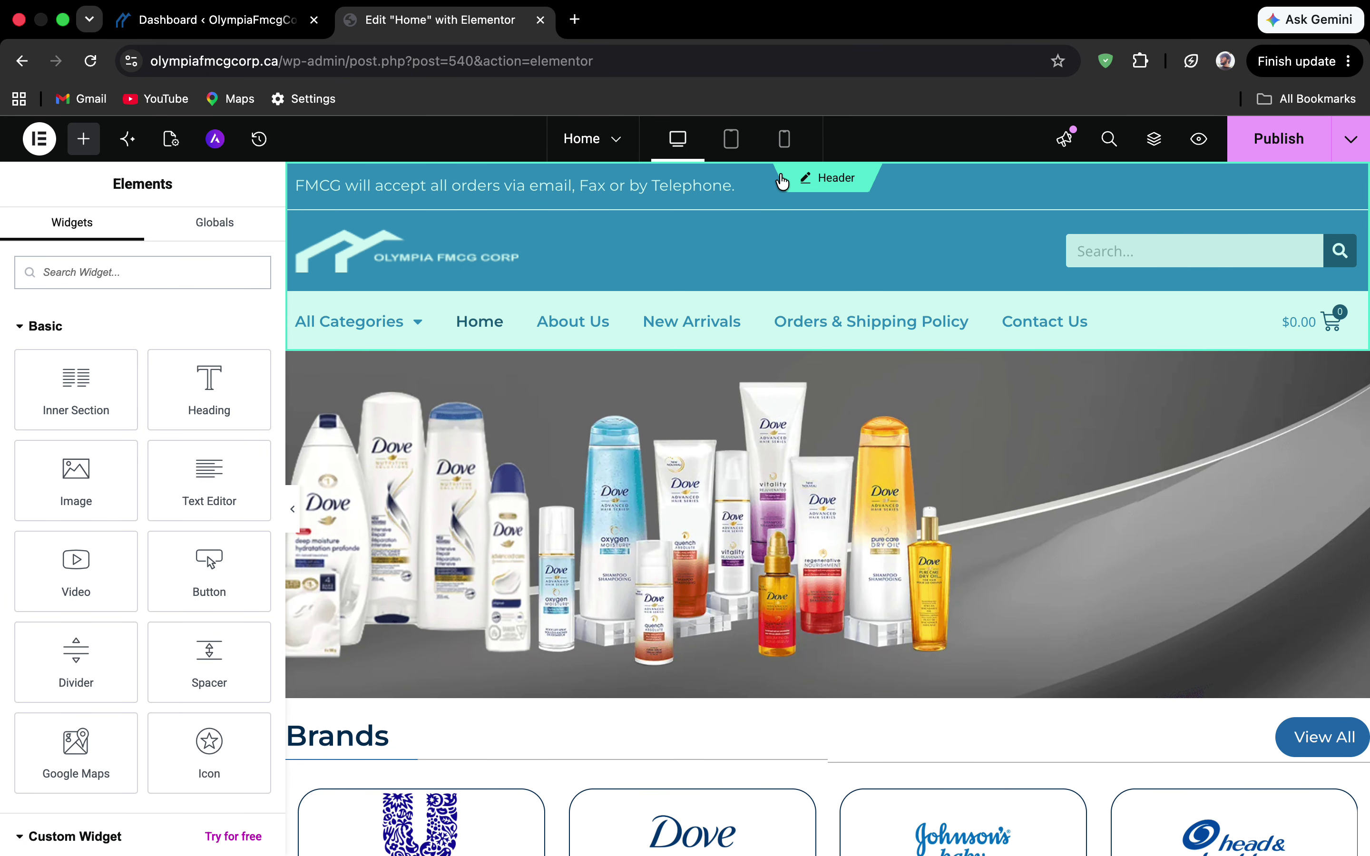
click(807, 180)
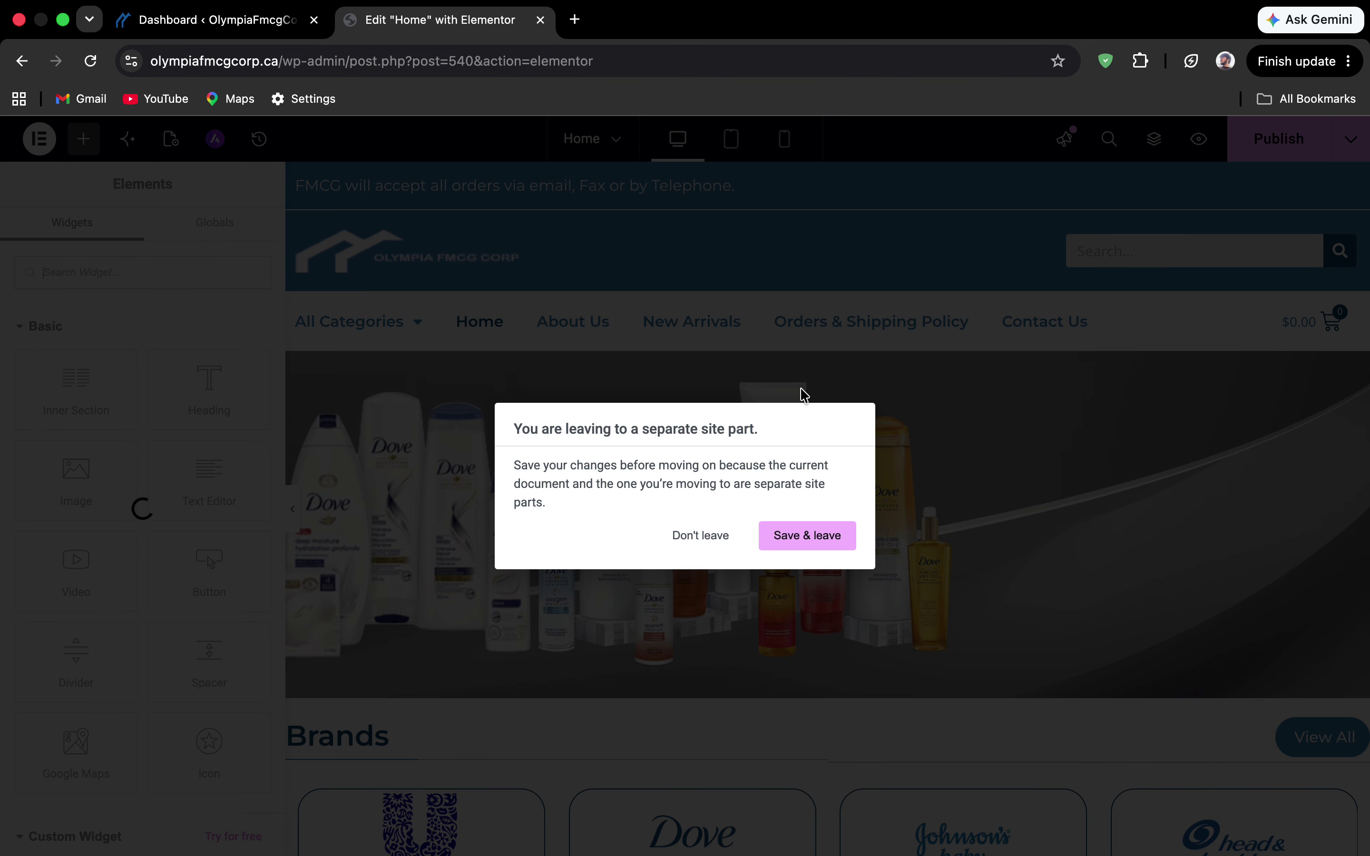
click(782, 541)
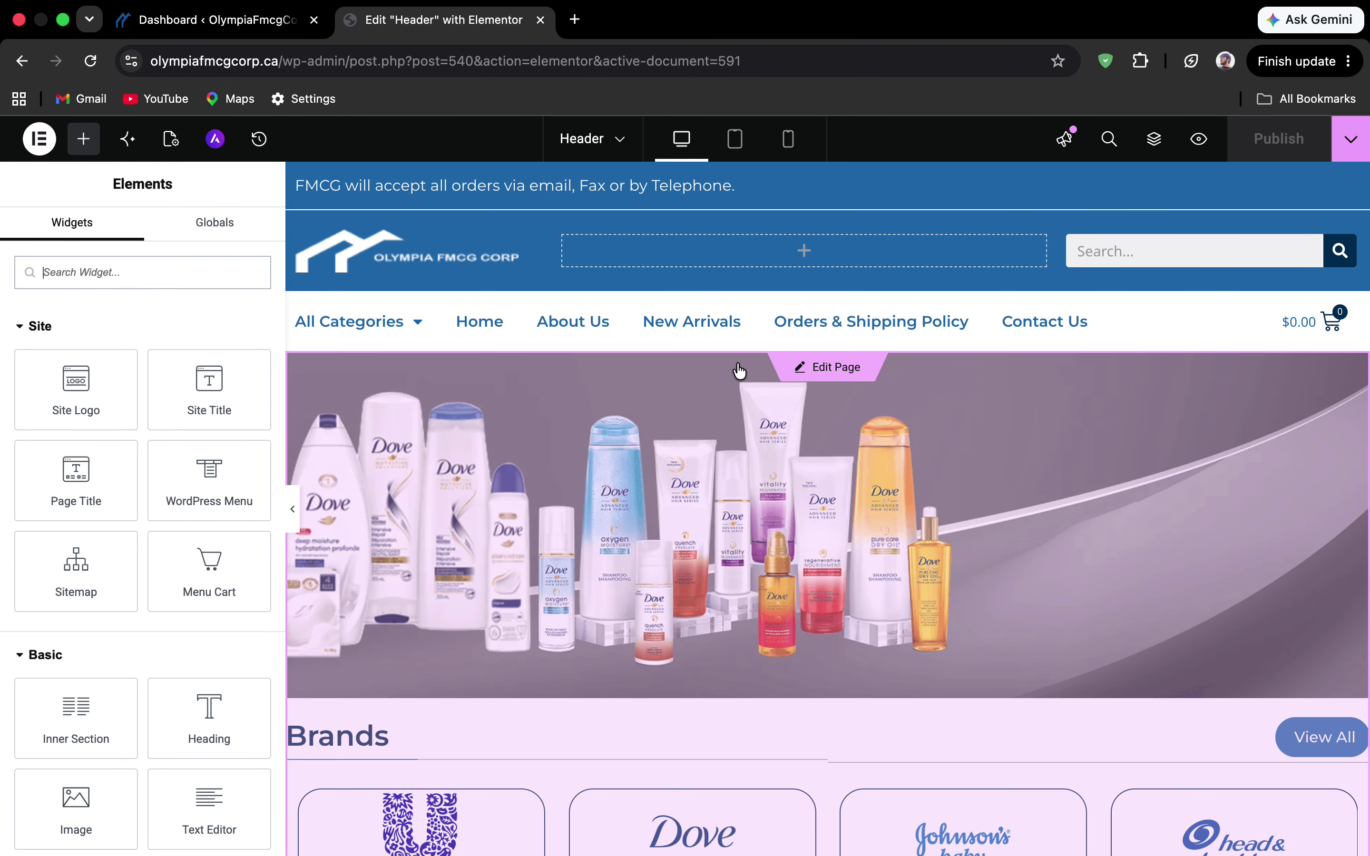
Return to editing the Home page and view the hero banner section's style, layout and advanced settings.
scroll(743, 361, down, 1)
click(828, 363)
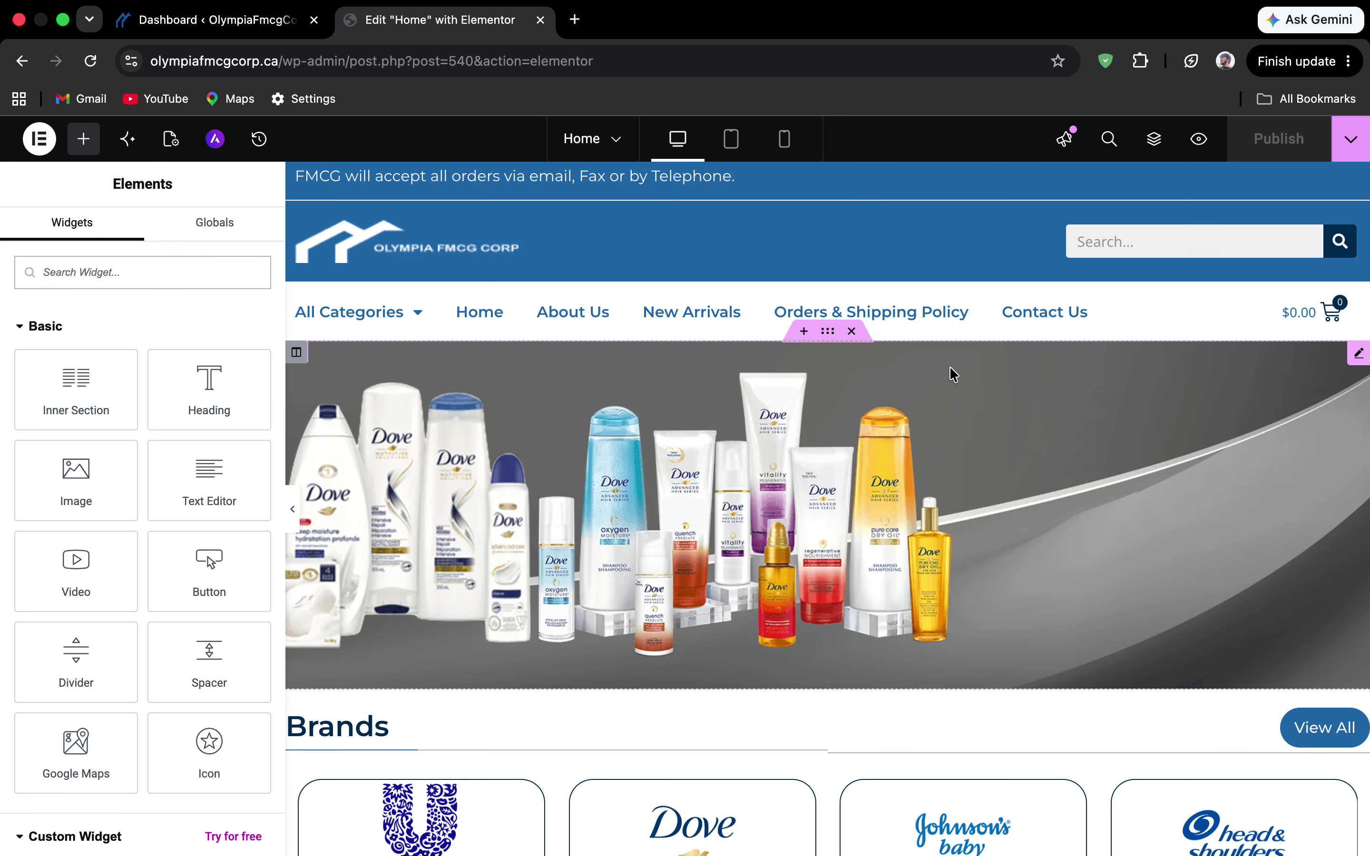
click(827, 362)
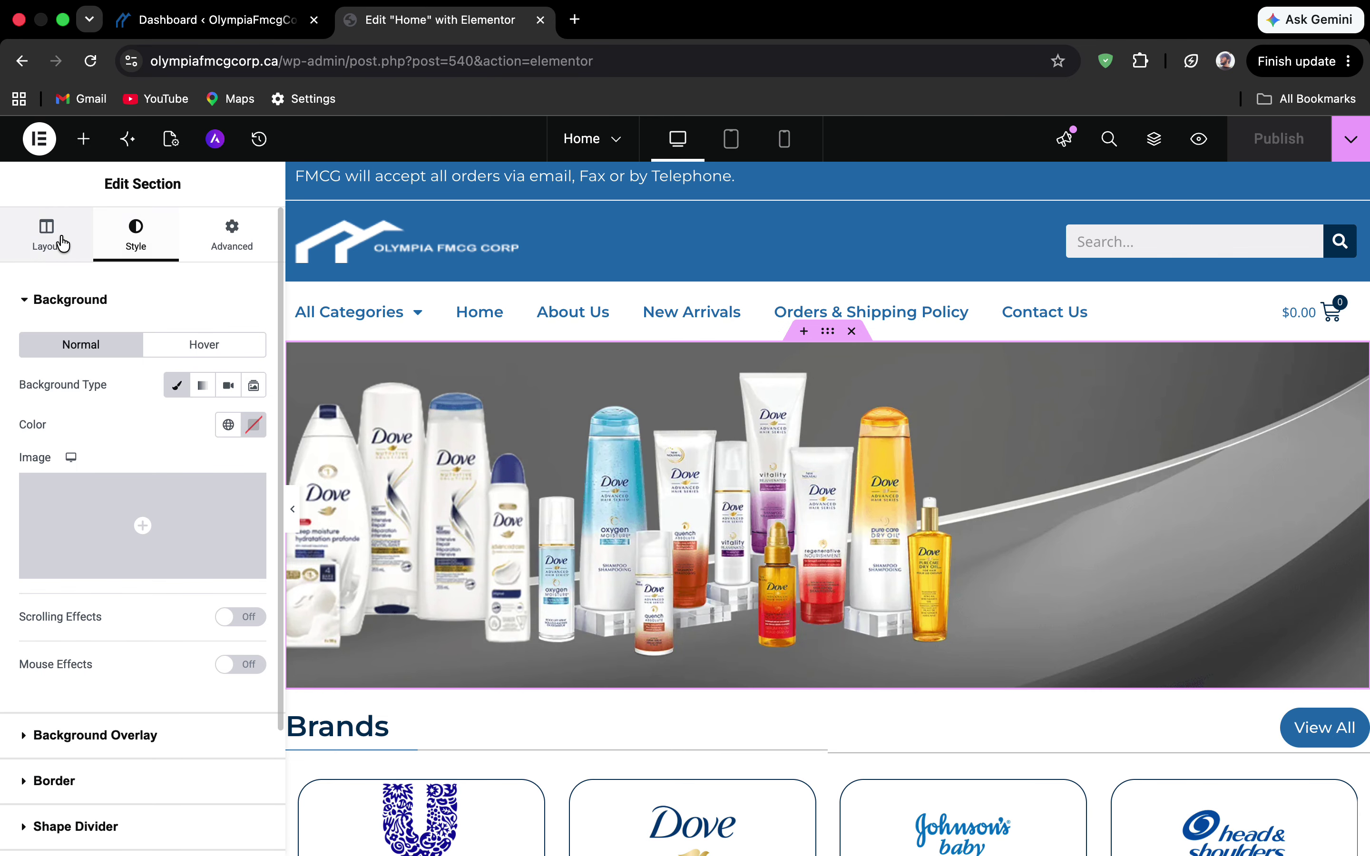
click(47, 237)
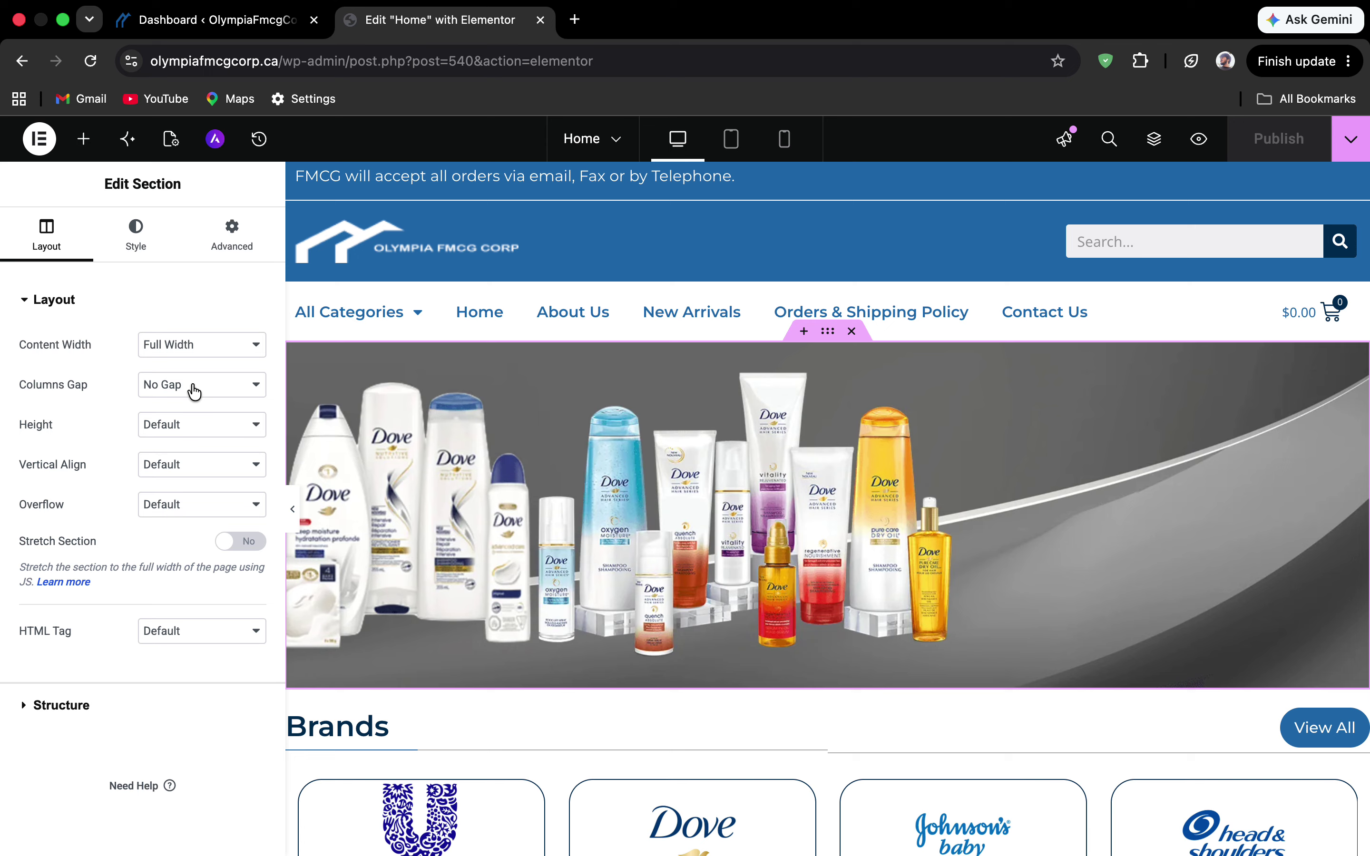
click(223, 242)
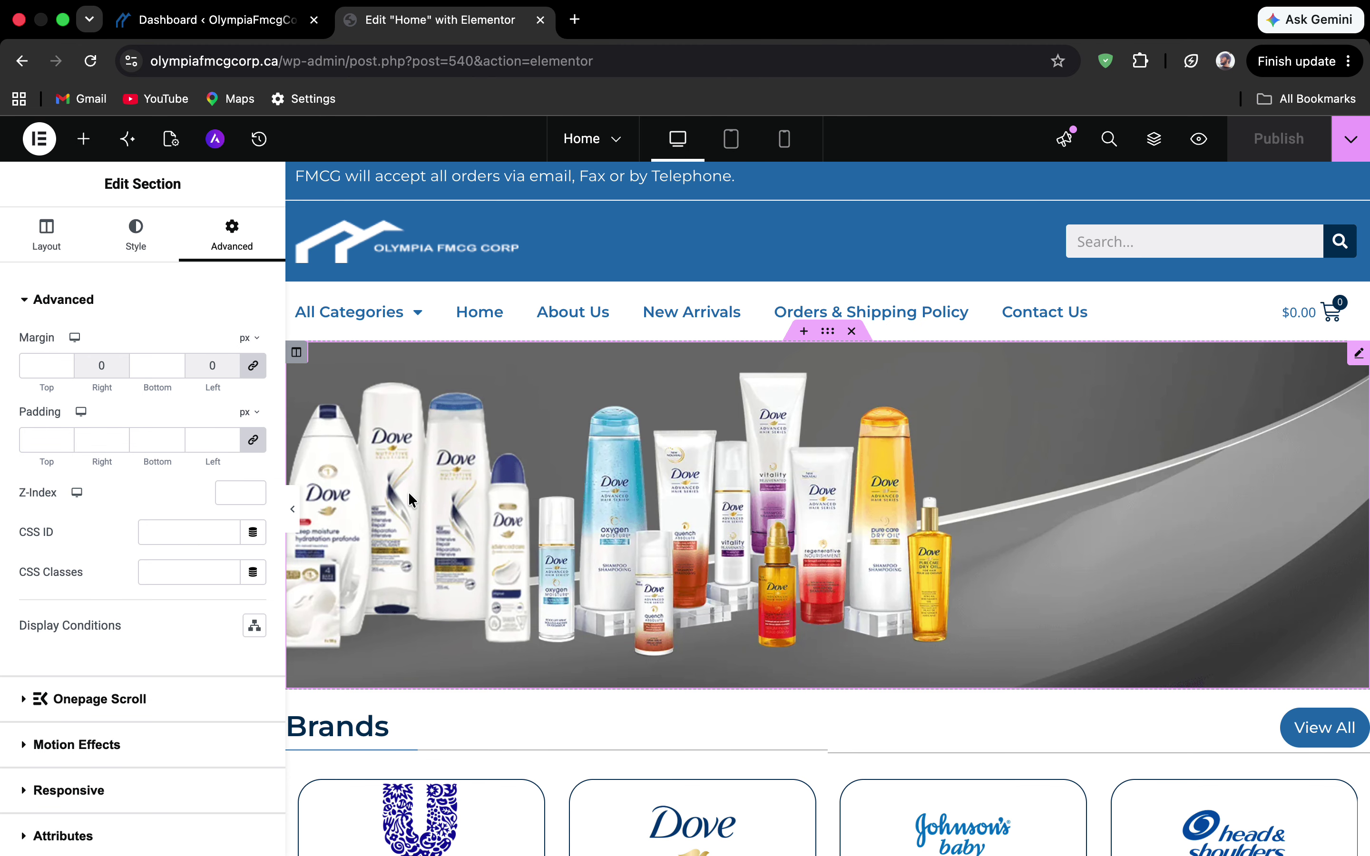
View the Brands heading's content settings and the layout settings of the section holding the brand logos.
scroll(408, 497, down, 1)
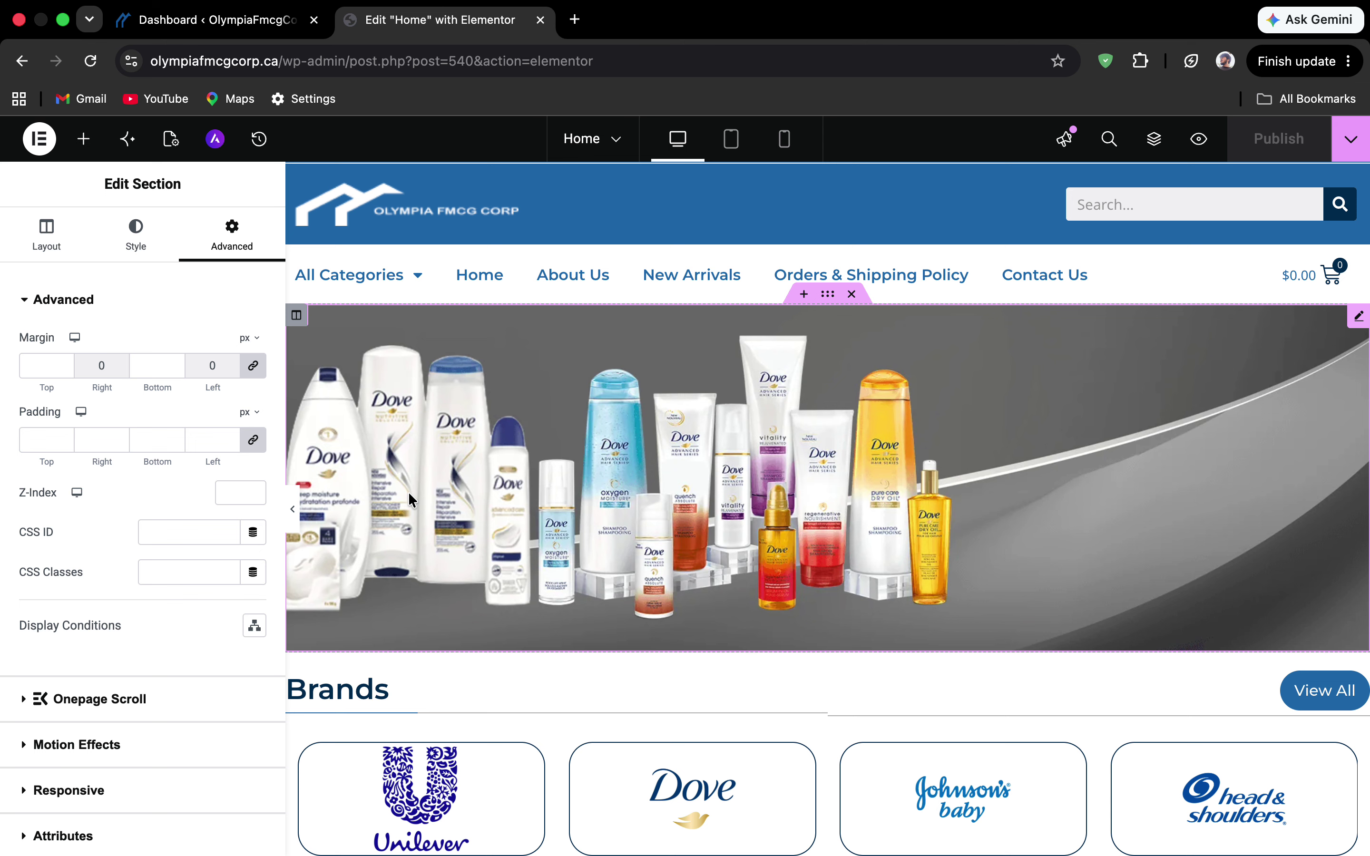
scroll(497, 482, down, 1)
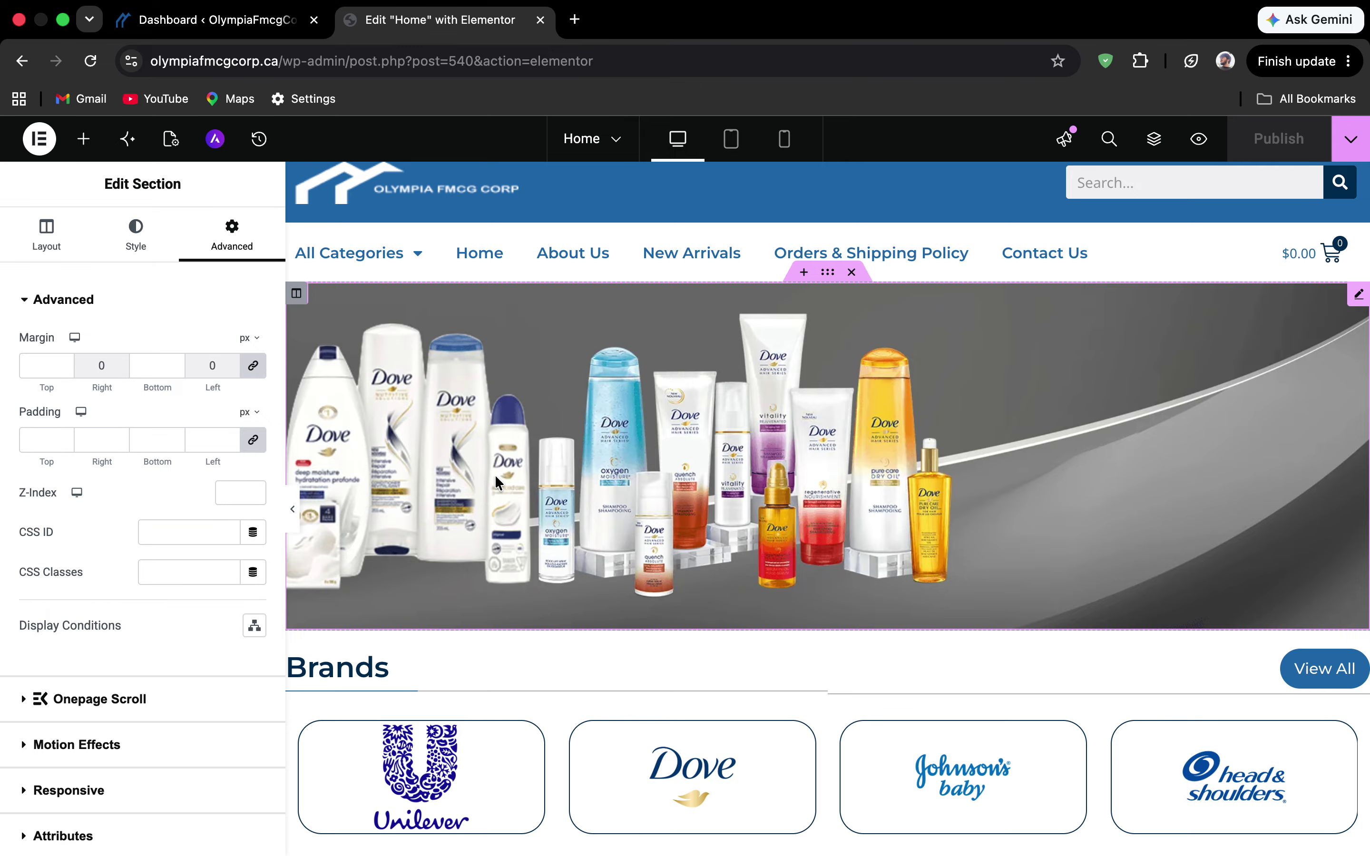
scroll(496, 482, down, 8)
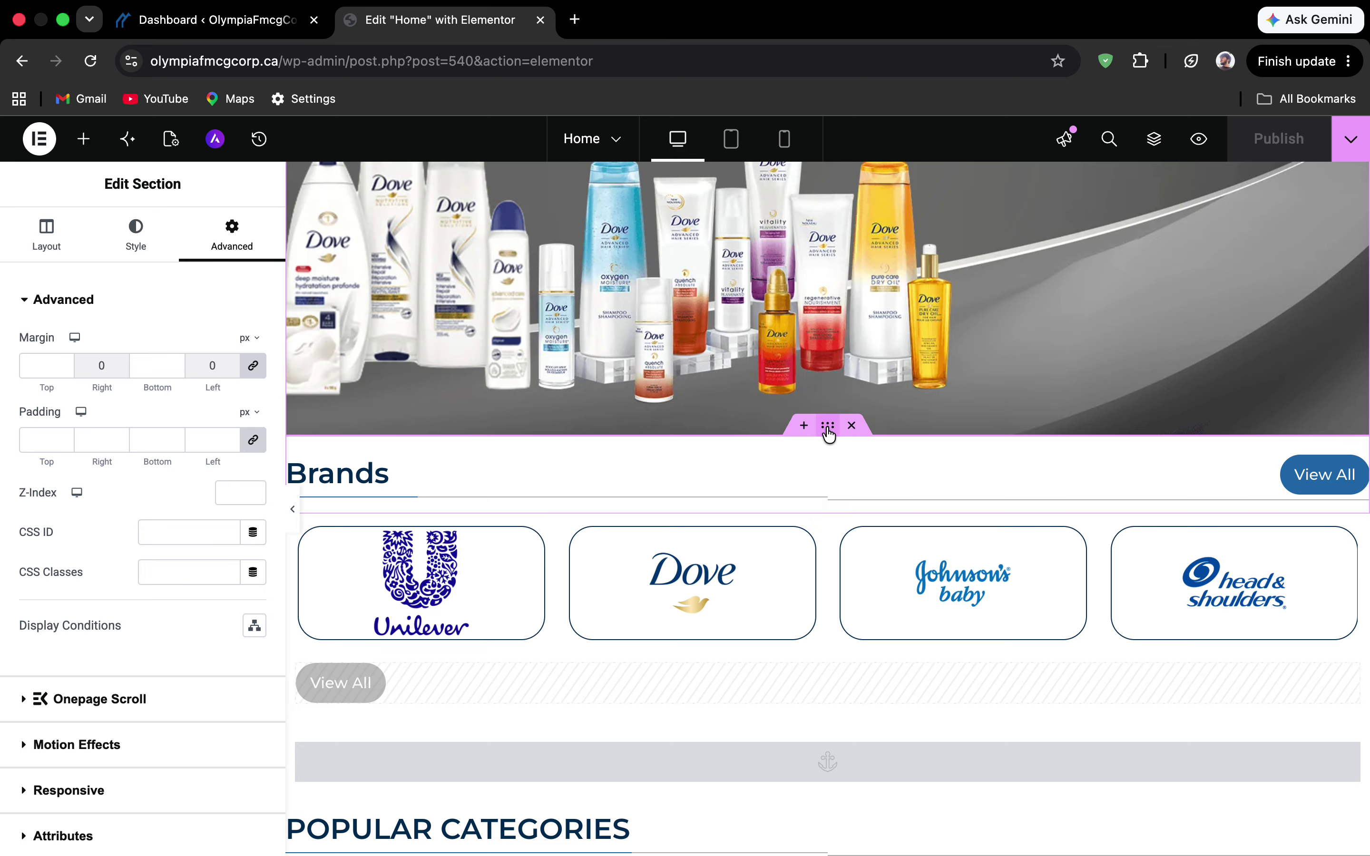
click(385, 475)
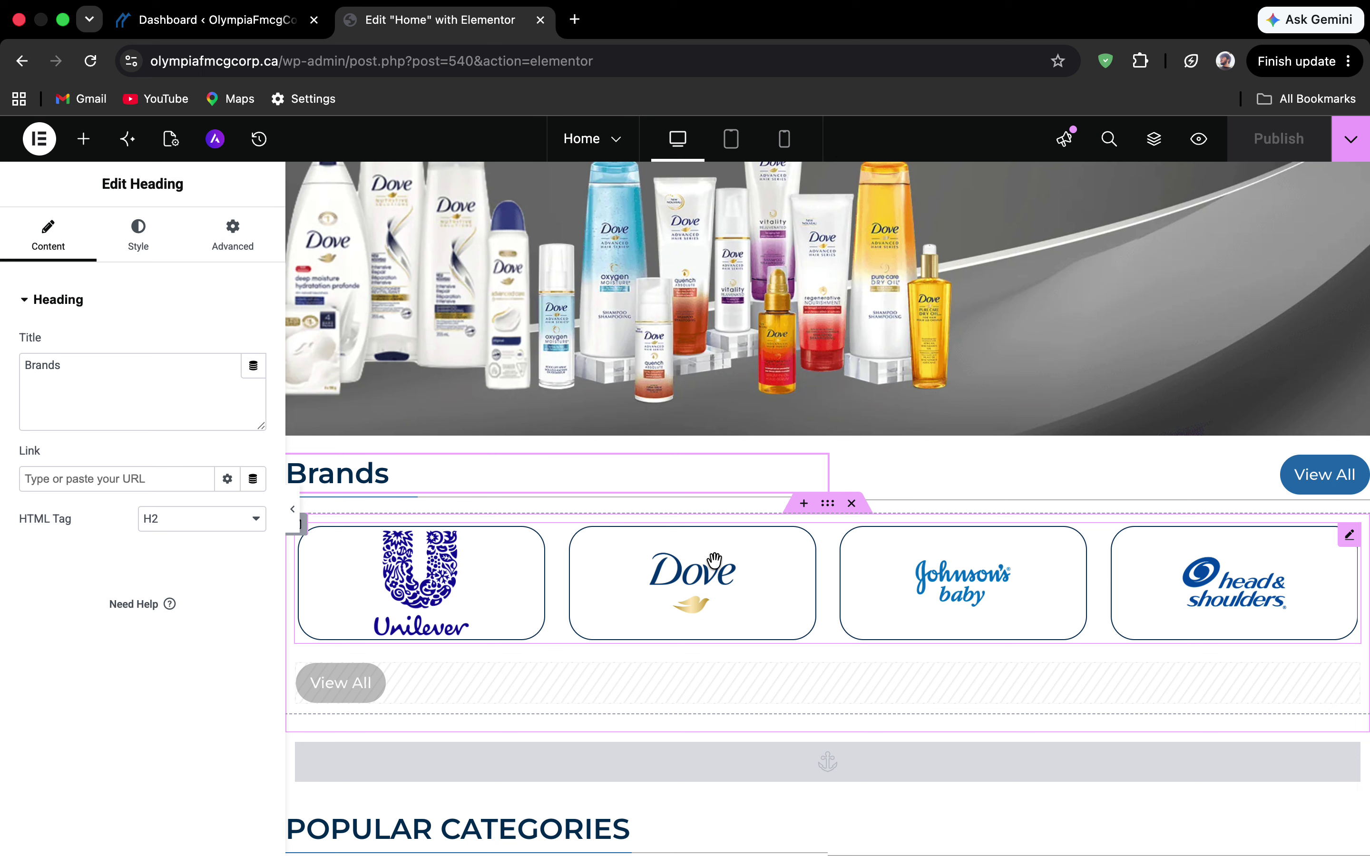
click(828, 503)
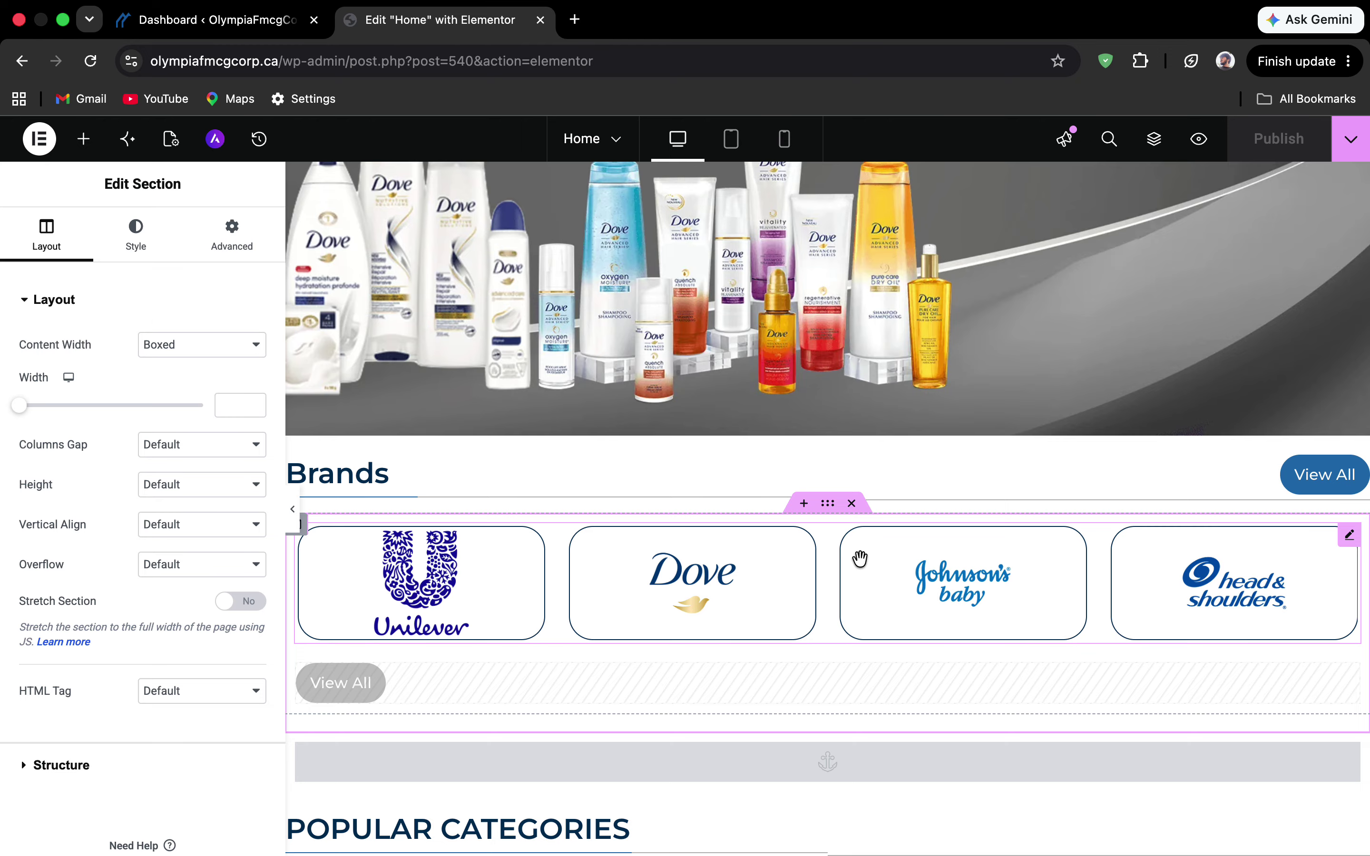
Examine the brand logo carousel's slides, including the images of items 1 and 2, and its slide display settings.
click(704, 565)
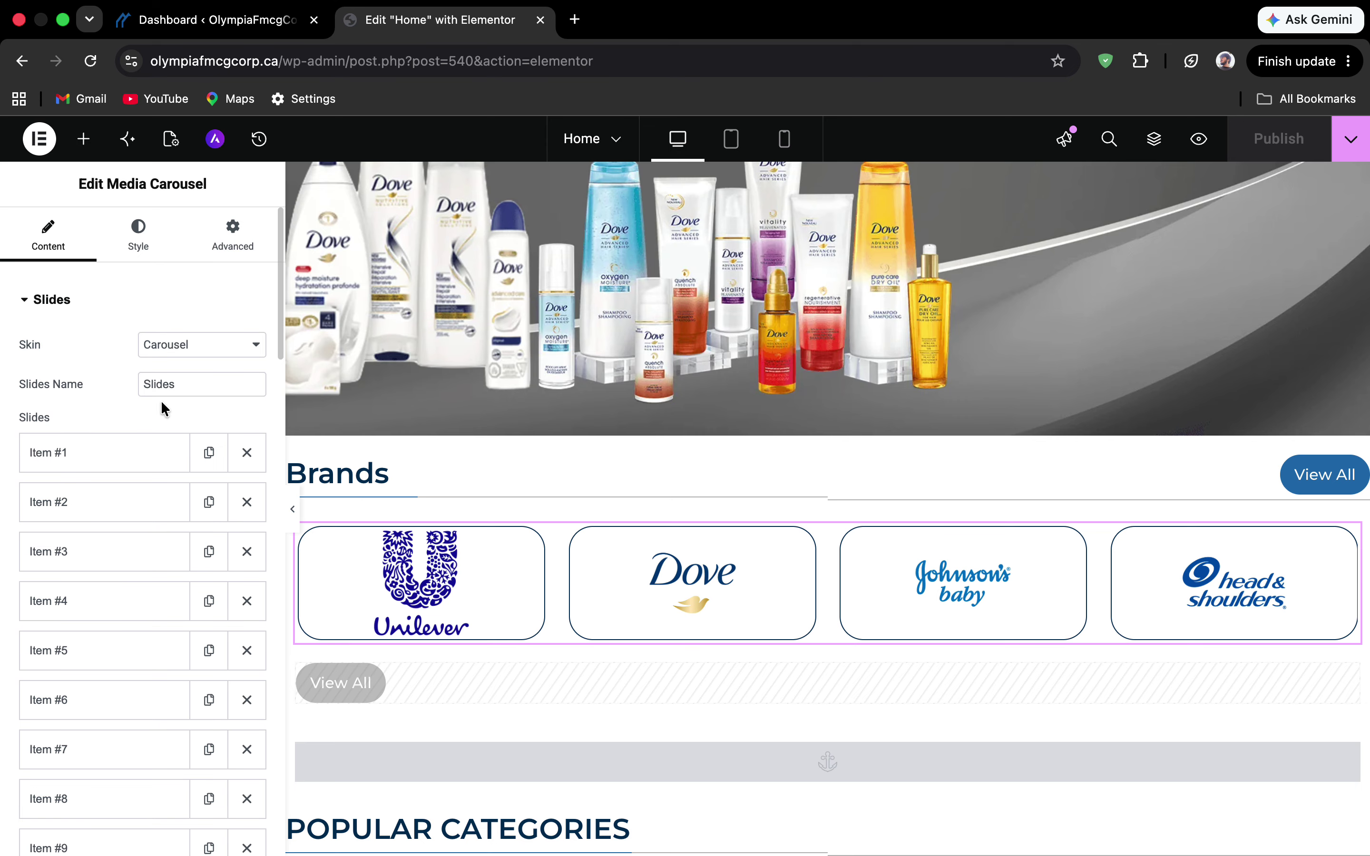
scroll(163, 407, down, 1)
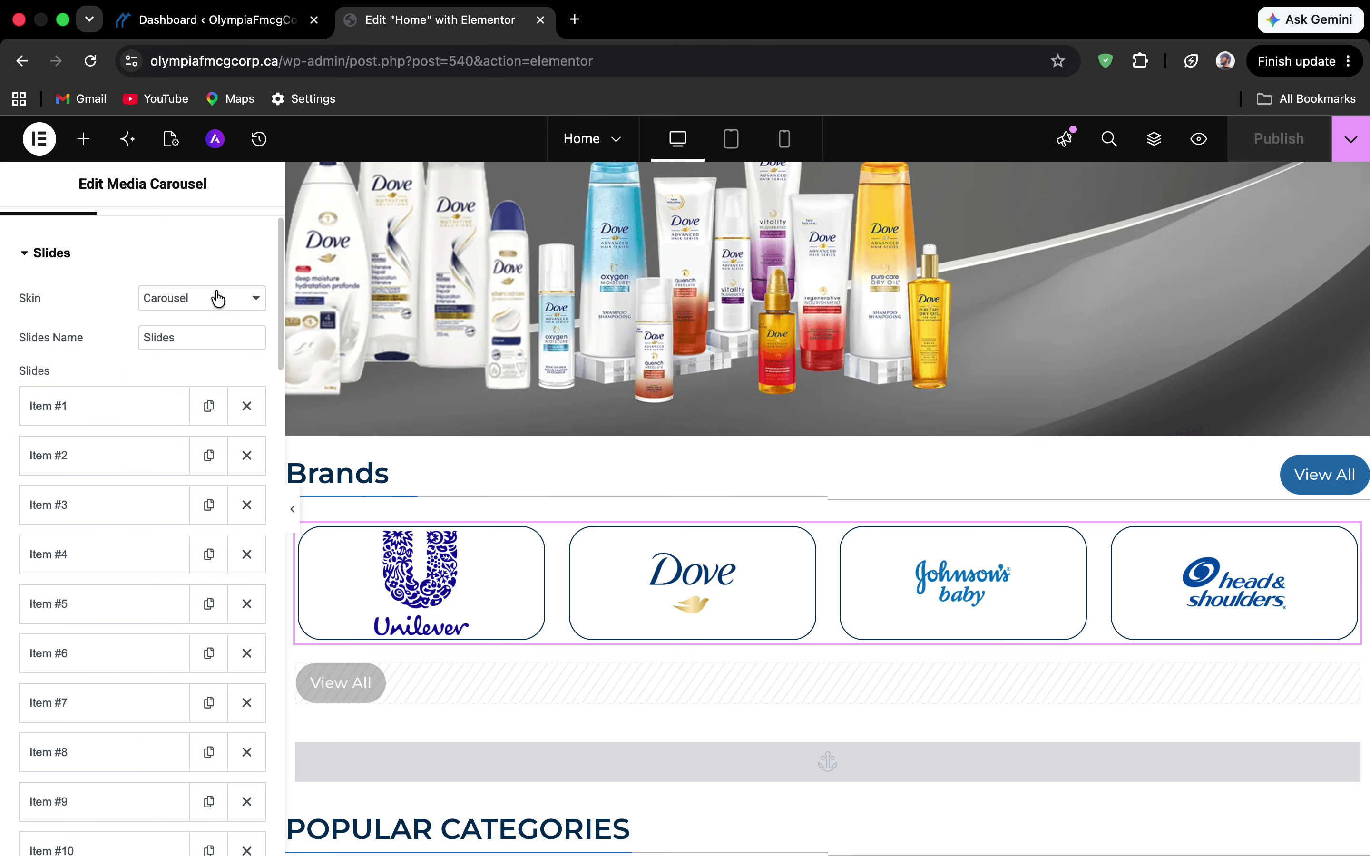
scroll(113, 517, down, 3)
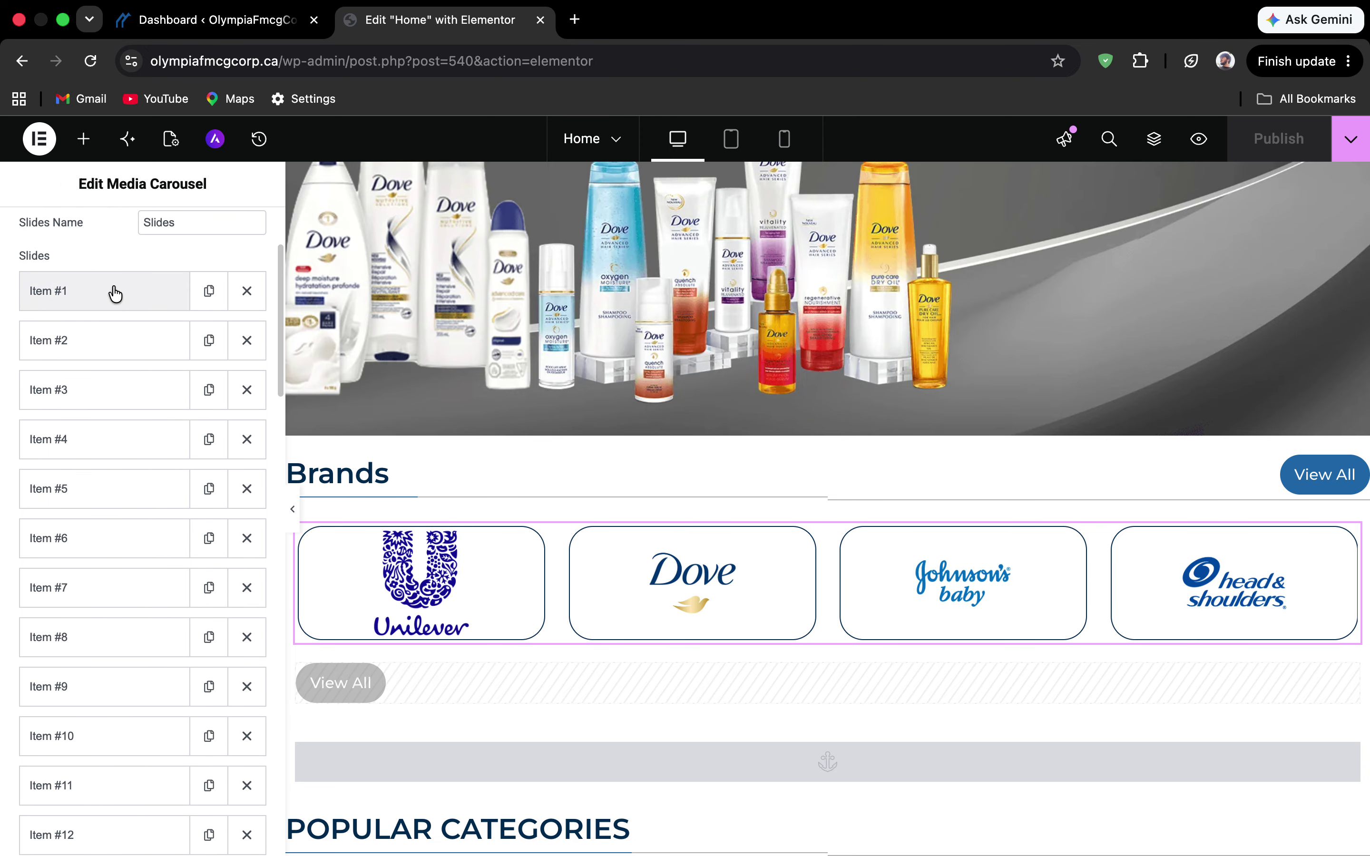
click(115, 293)
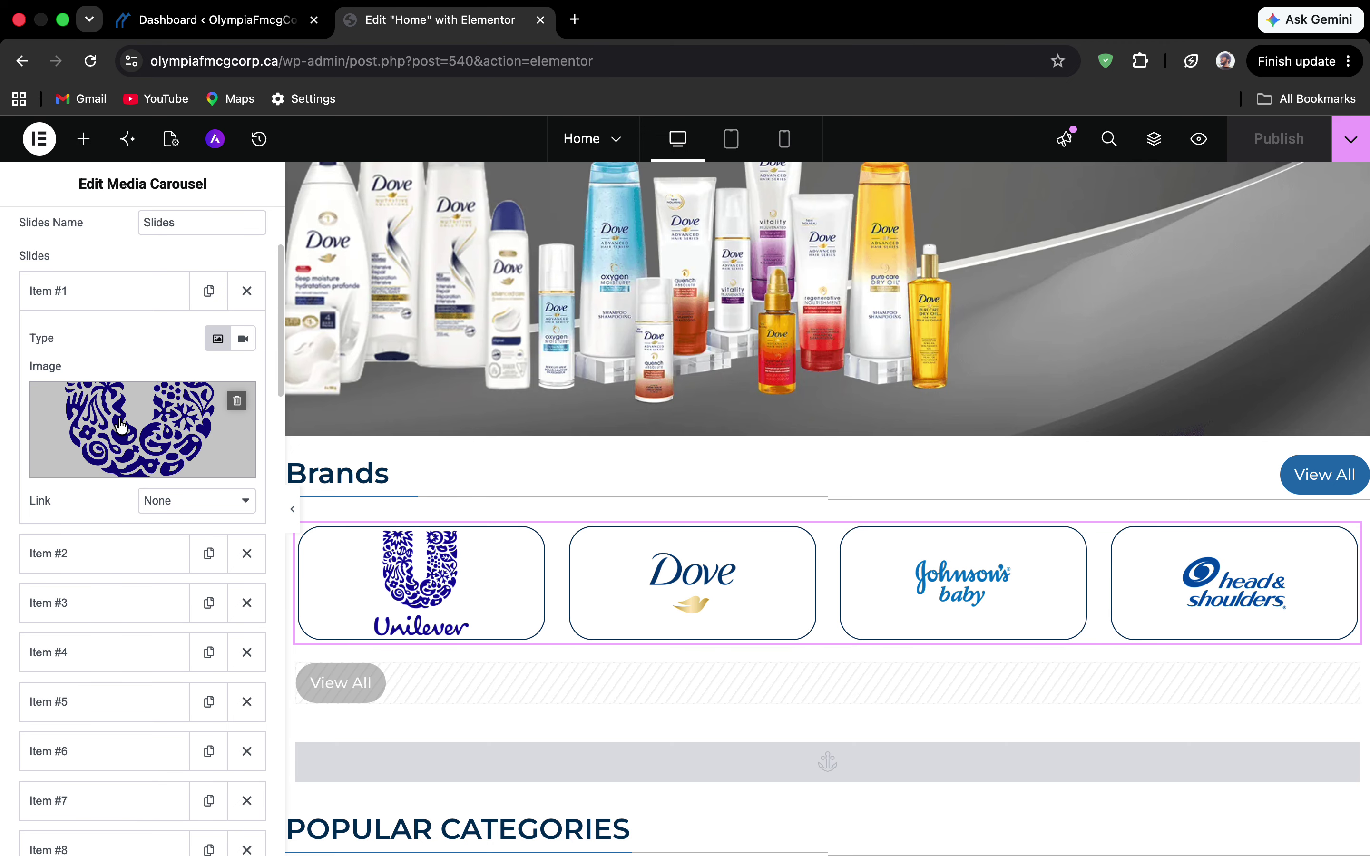
click(139, 545)
scroll(135, 548, down, 2)
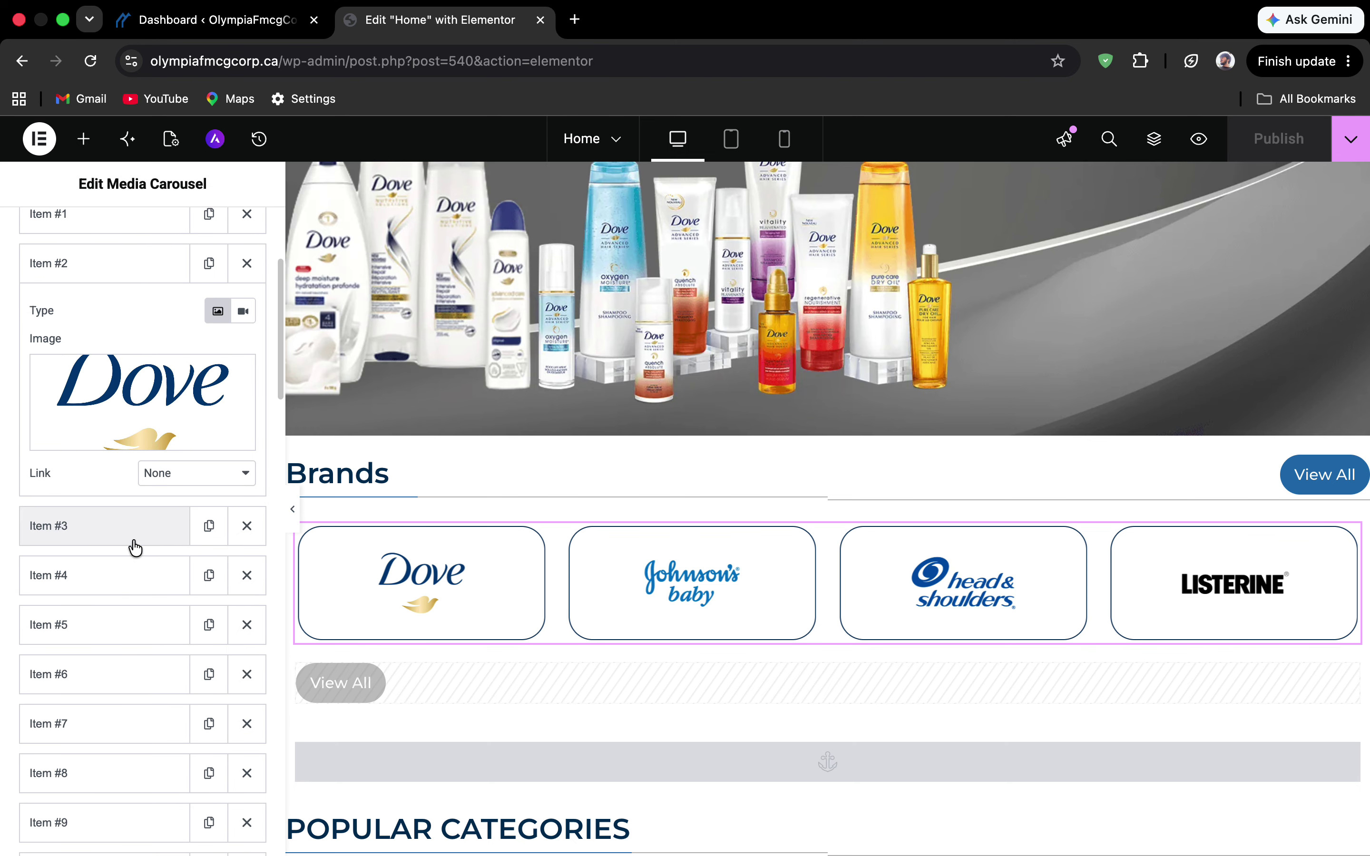
scroll(134, 547, down, 20)
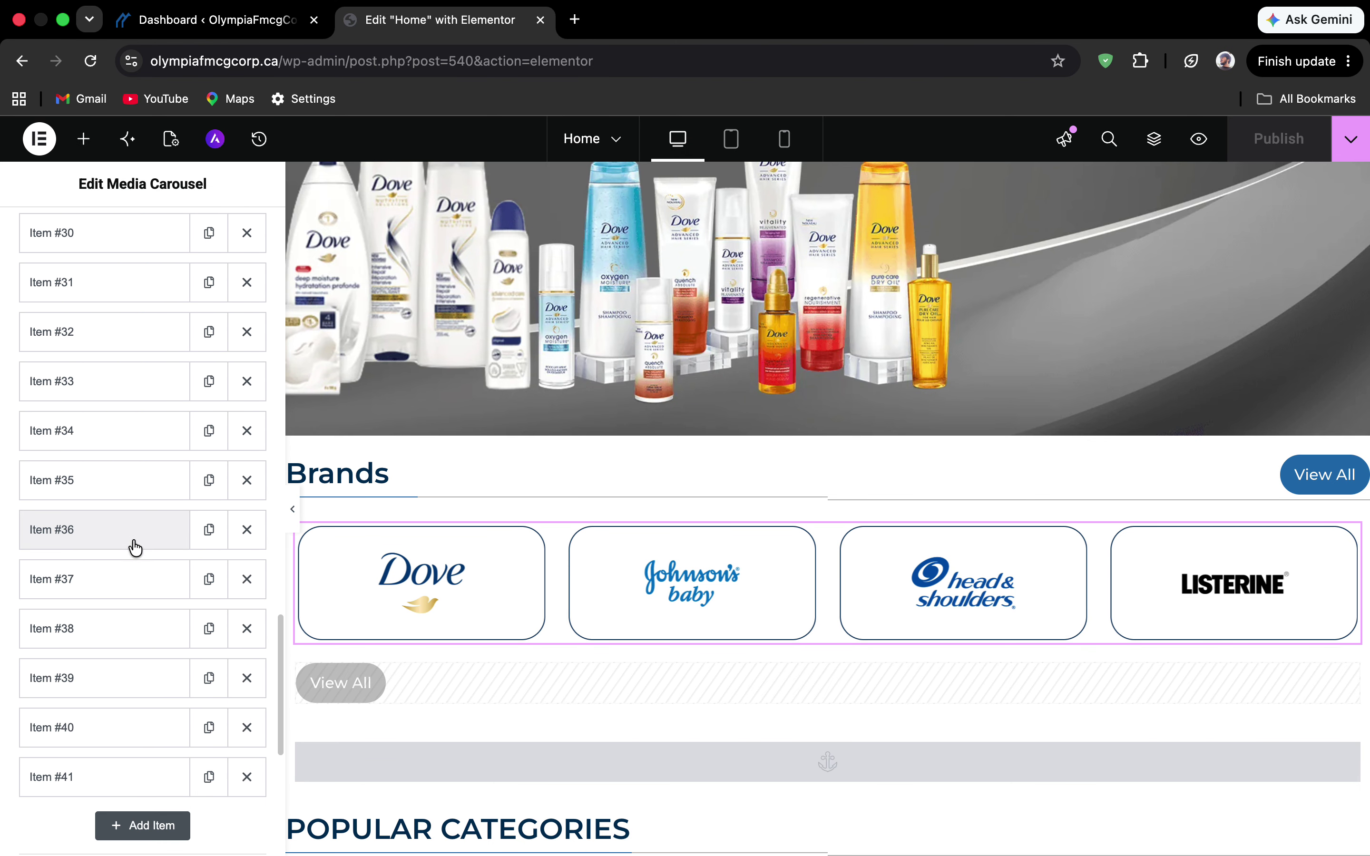
scroll(135, 547, down, 7)
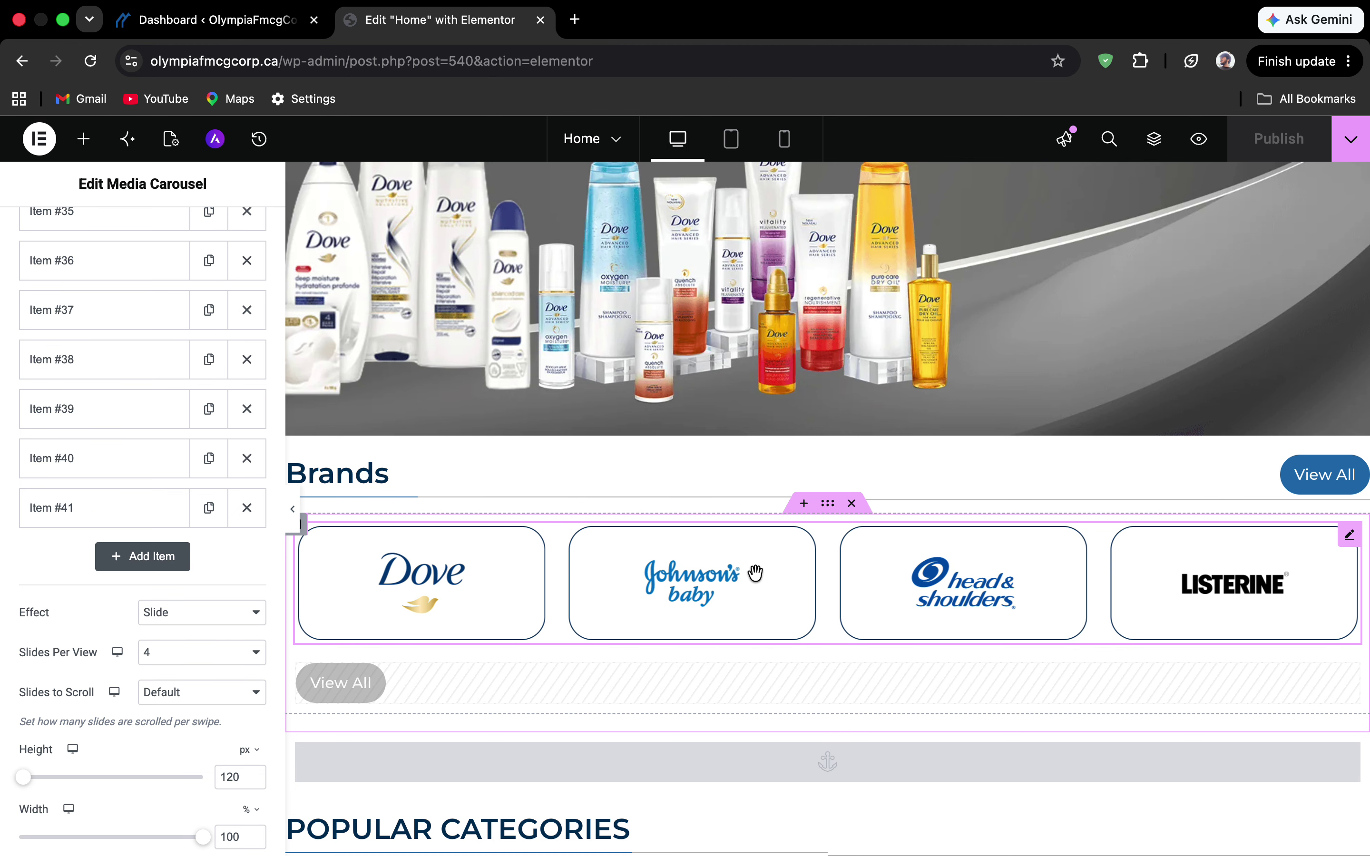
Open the content settings of the POPULAR CATEGORIES heading below the brand carousel.
scroll(754, 573, down, 2)
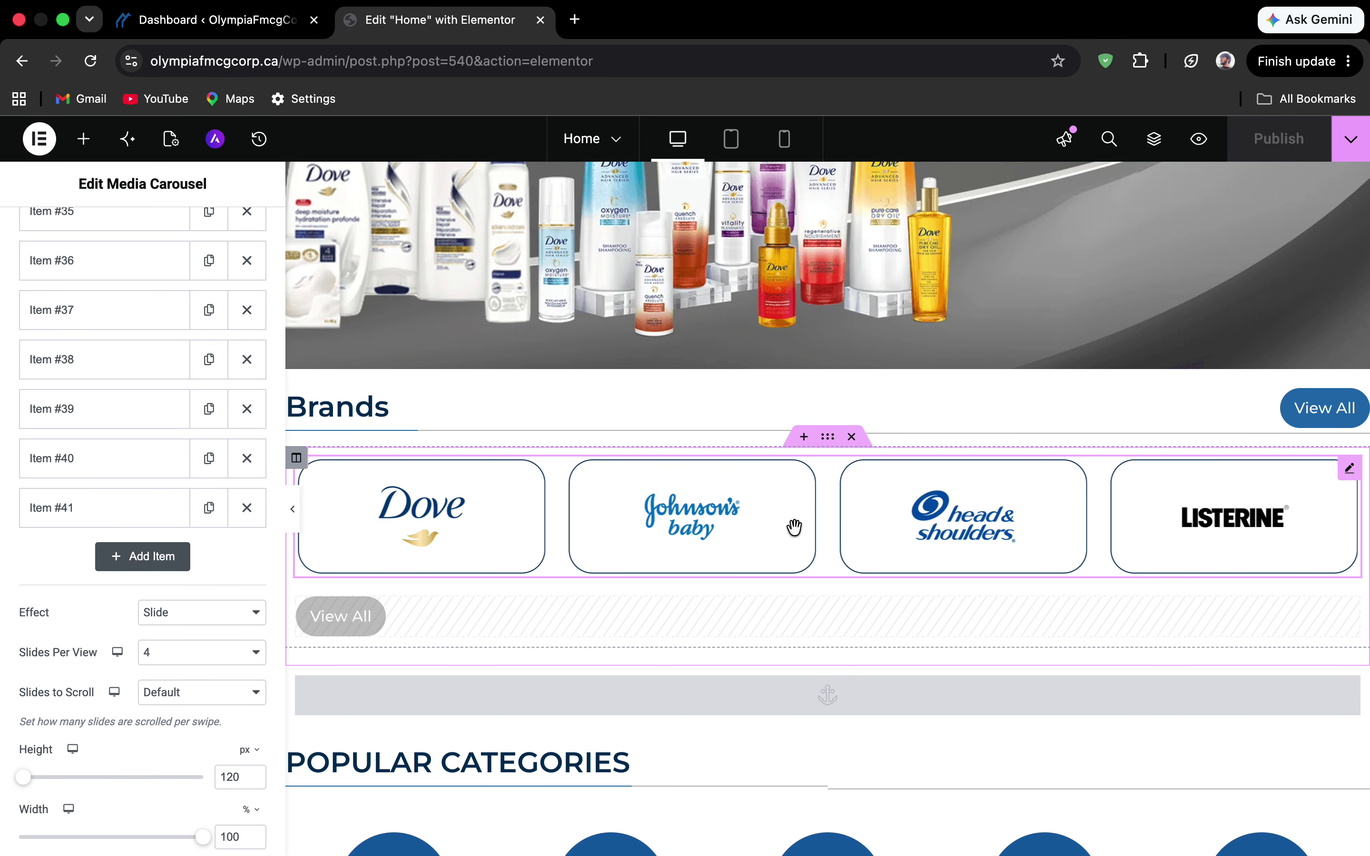
scroll(794, 526, down, 2)
scroll(794, 526, down, 2)
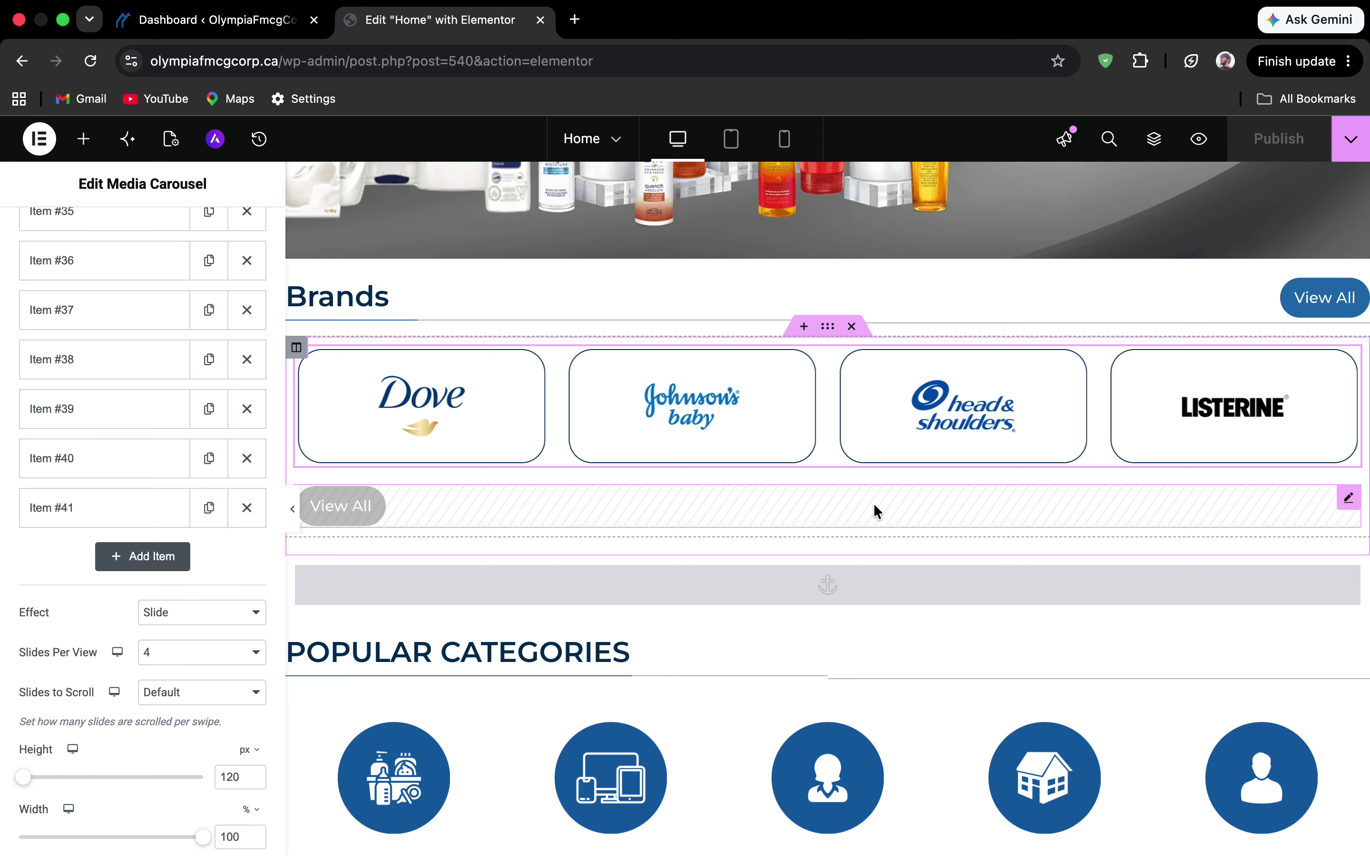
scroll(873, 503, down, 1)
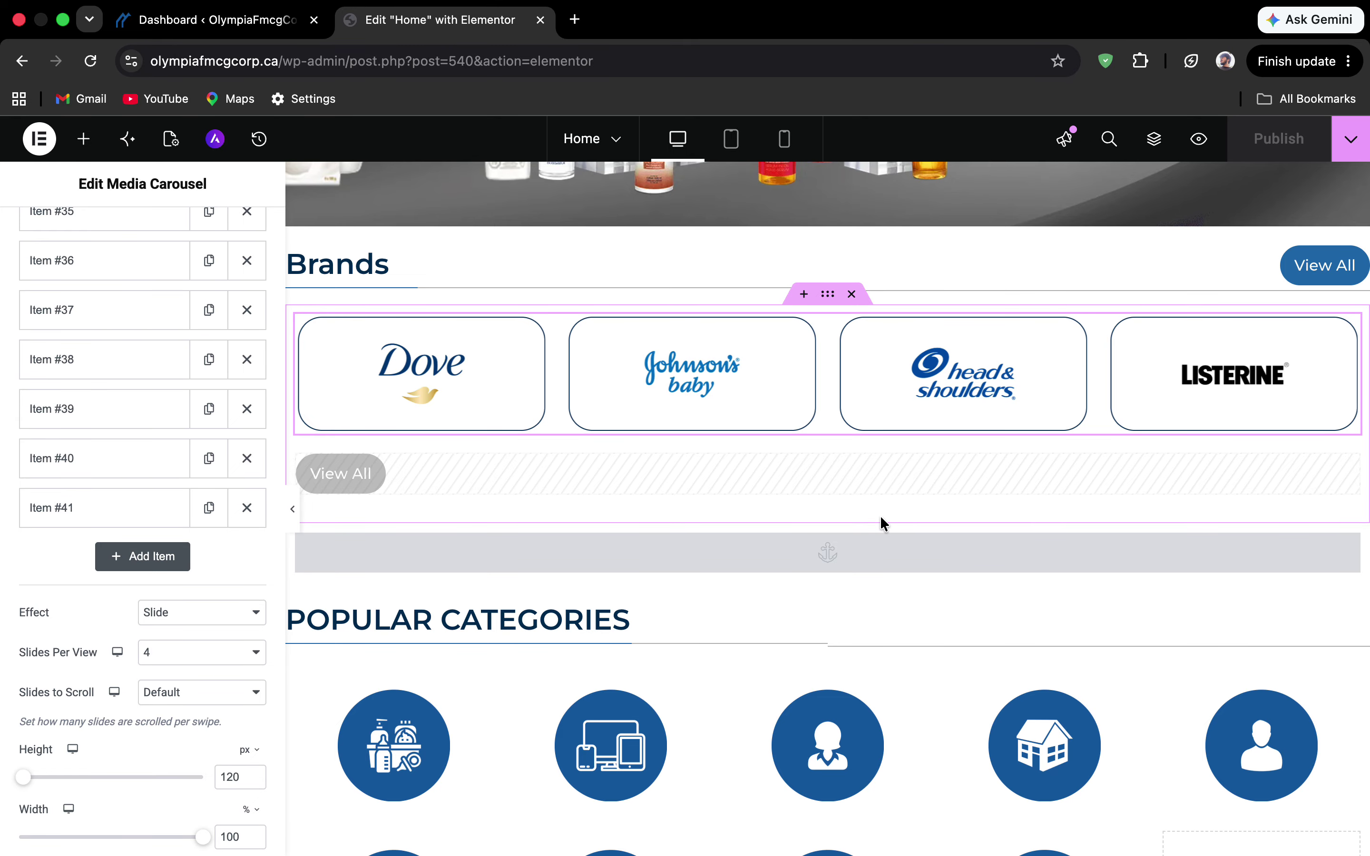
scroll(872, 553, down, 2)
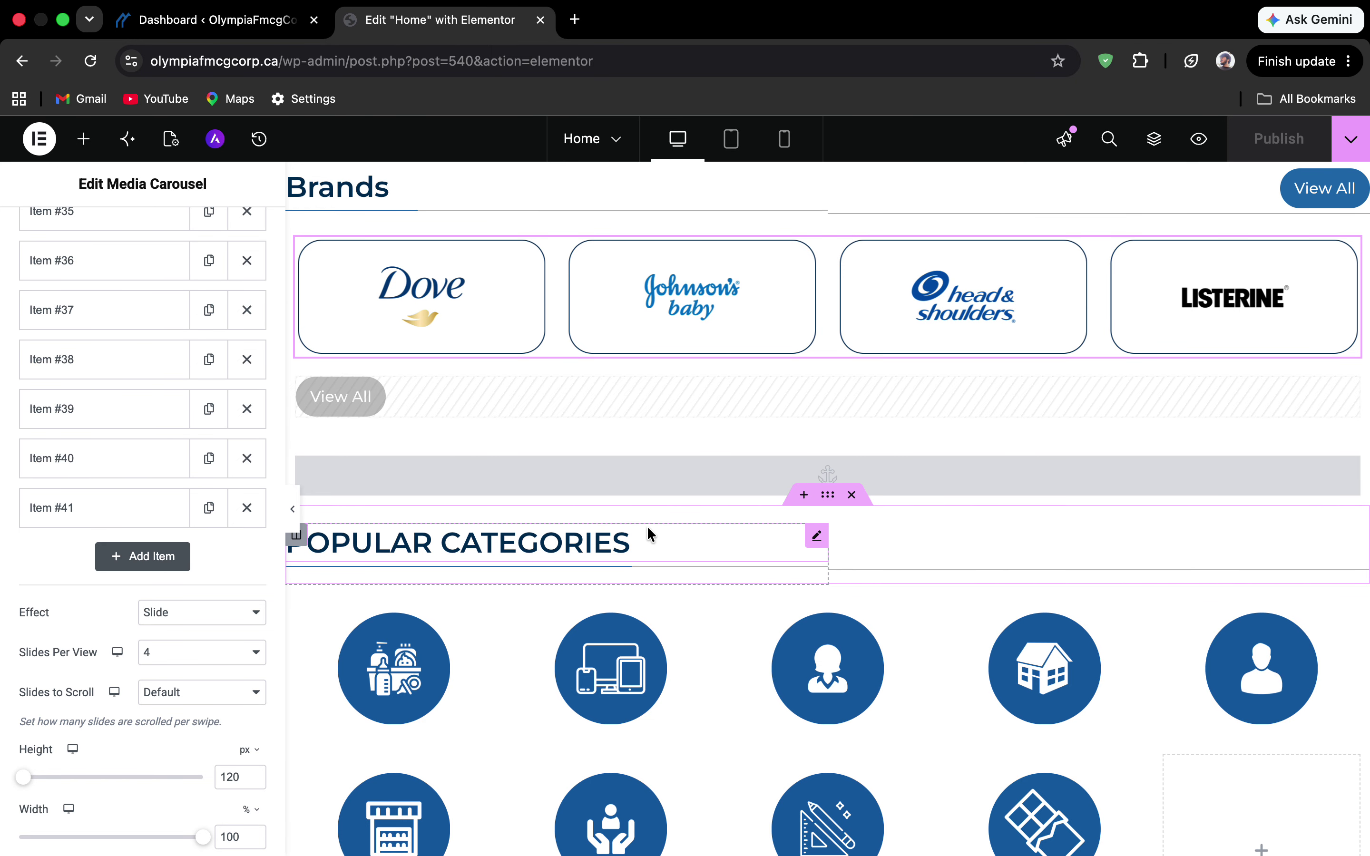
click(643, 544)
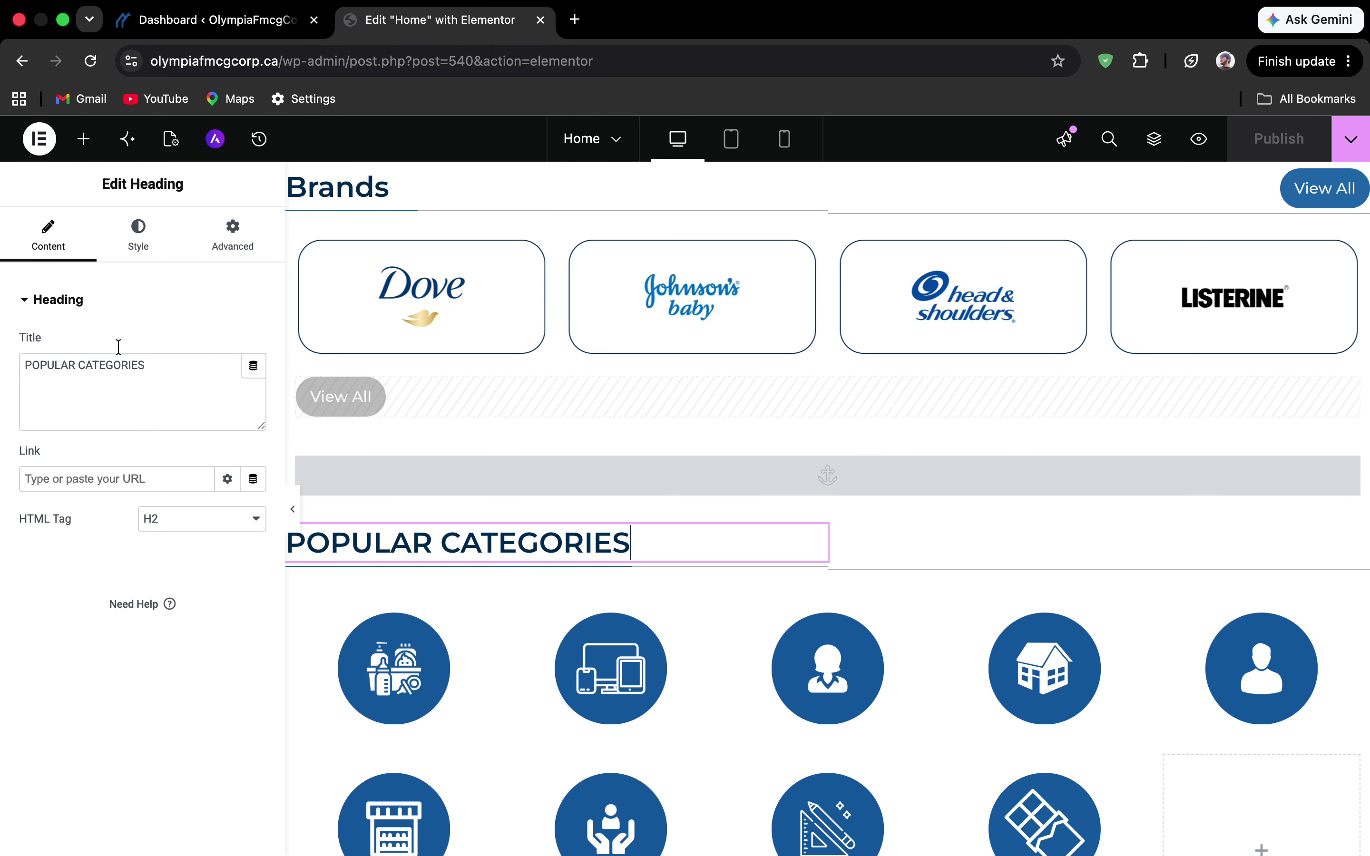
Review the category icons, then view the FEATURED PRODUCTS row's View All button settings and section layout.
scroll(794, 634, down, 4)
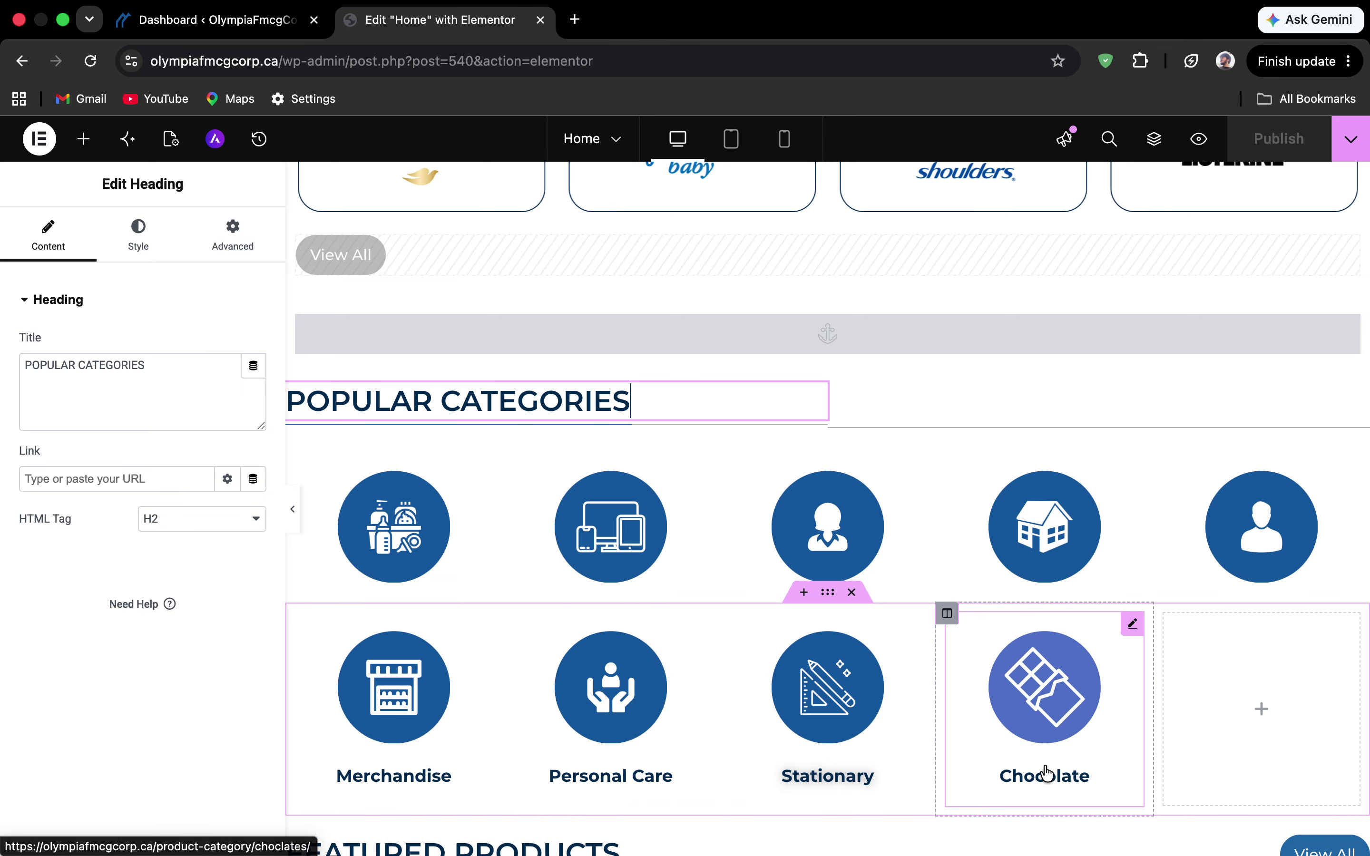
scroll(899, 532, down, 4)
scroll(900, 532, down, 1)
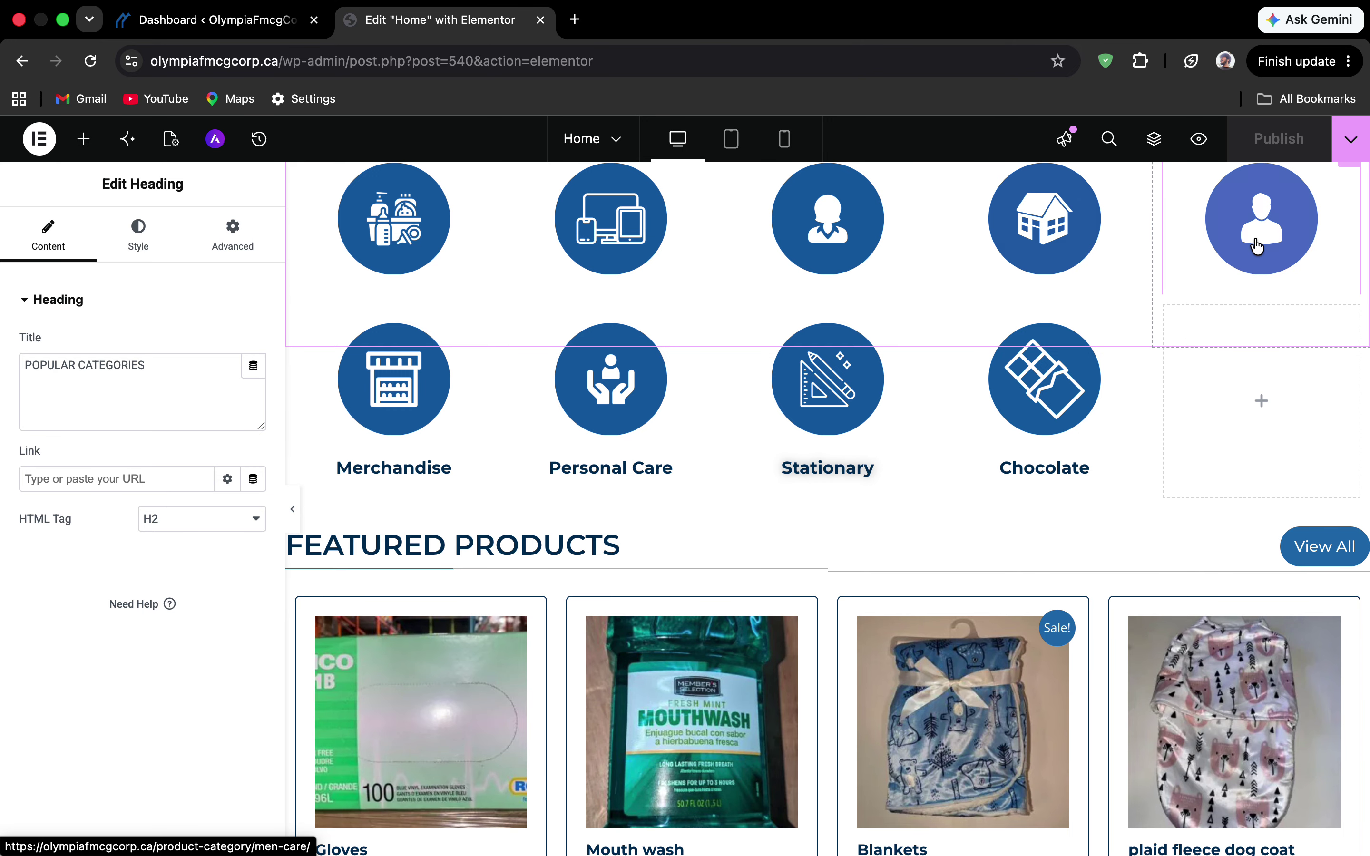
scroll(998, 348, down, 1)
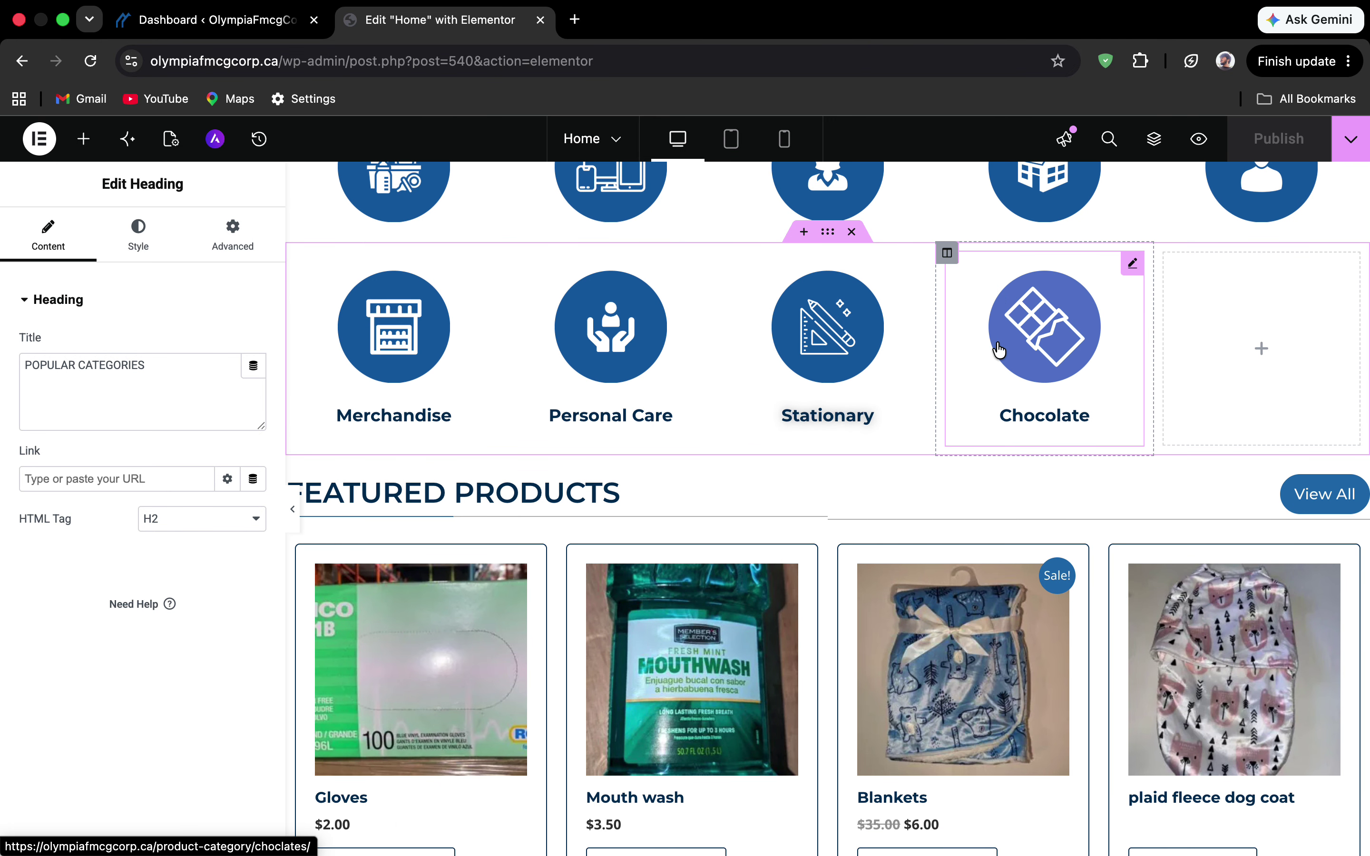
scroll(999, 348, down, 2)
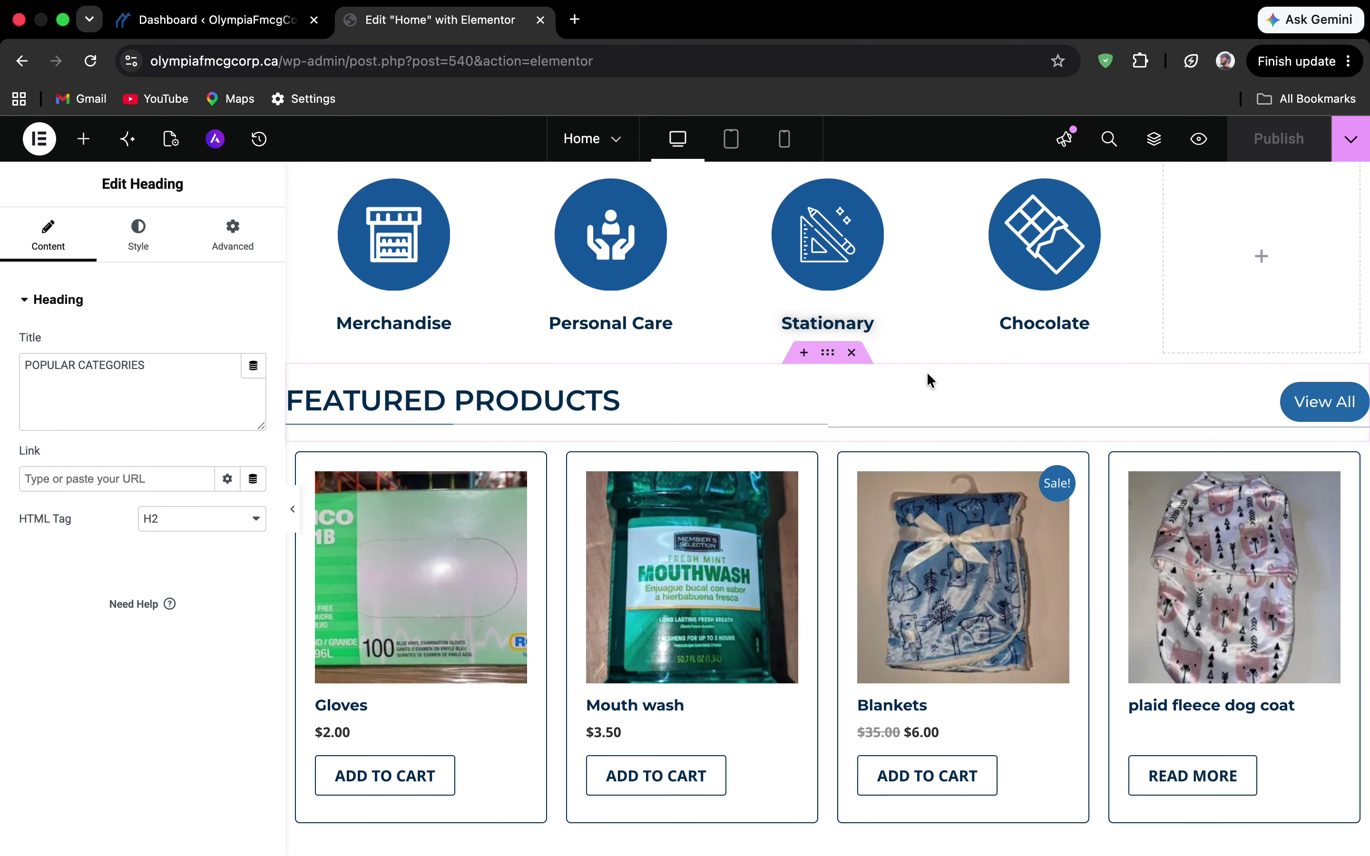
click(964, 397)
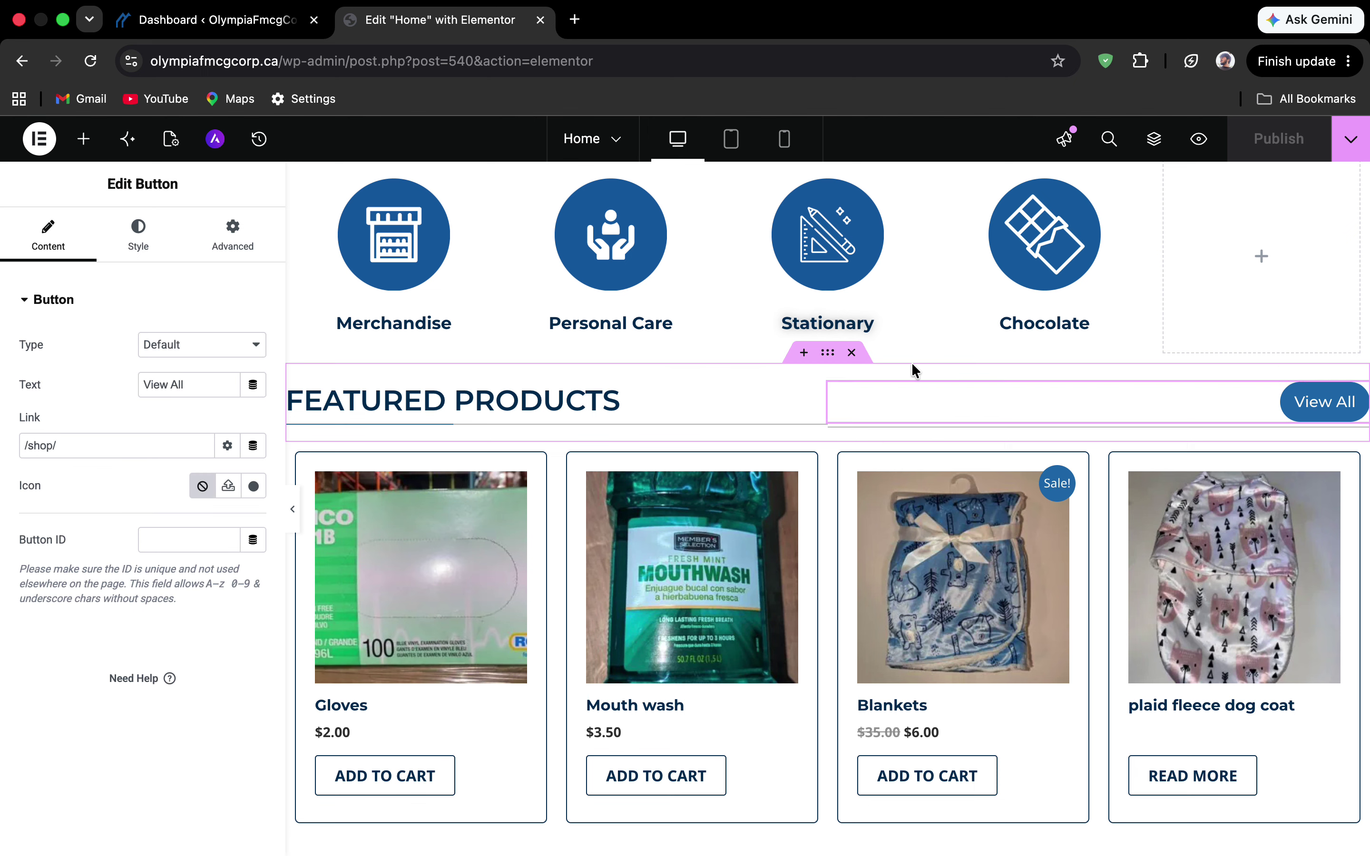
click(827, 352)
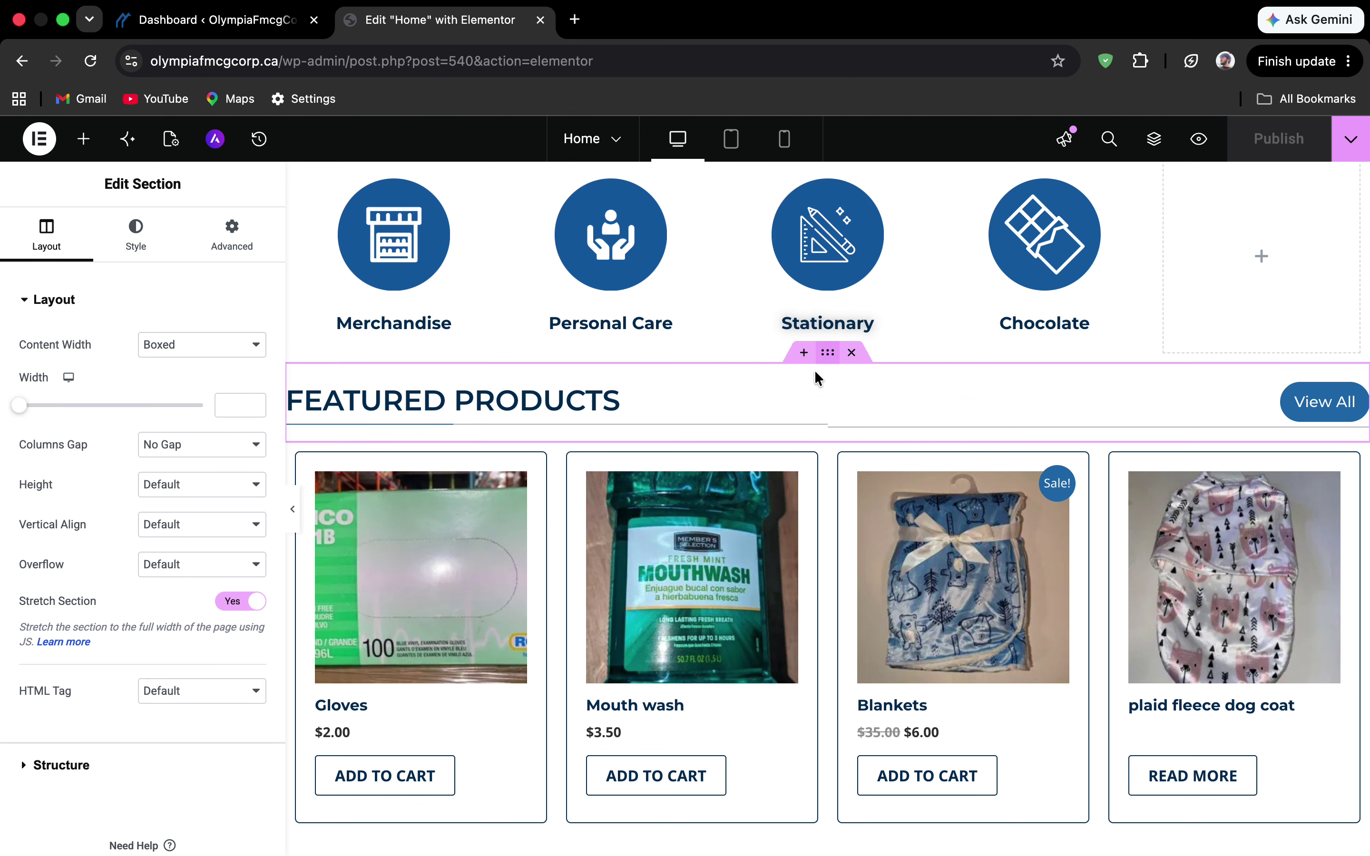
scroll(787, 416, down, 1)
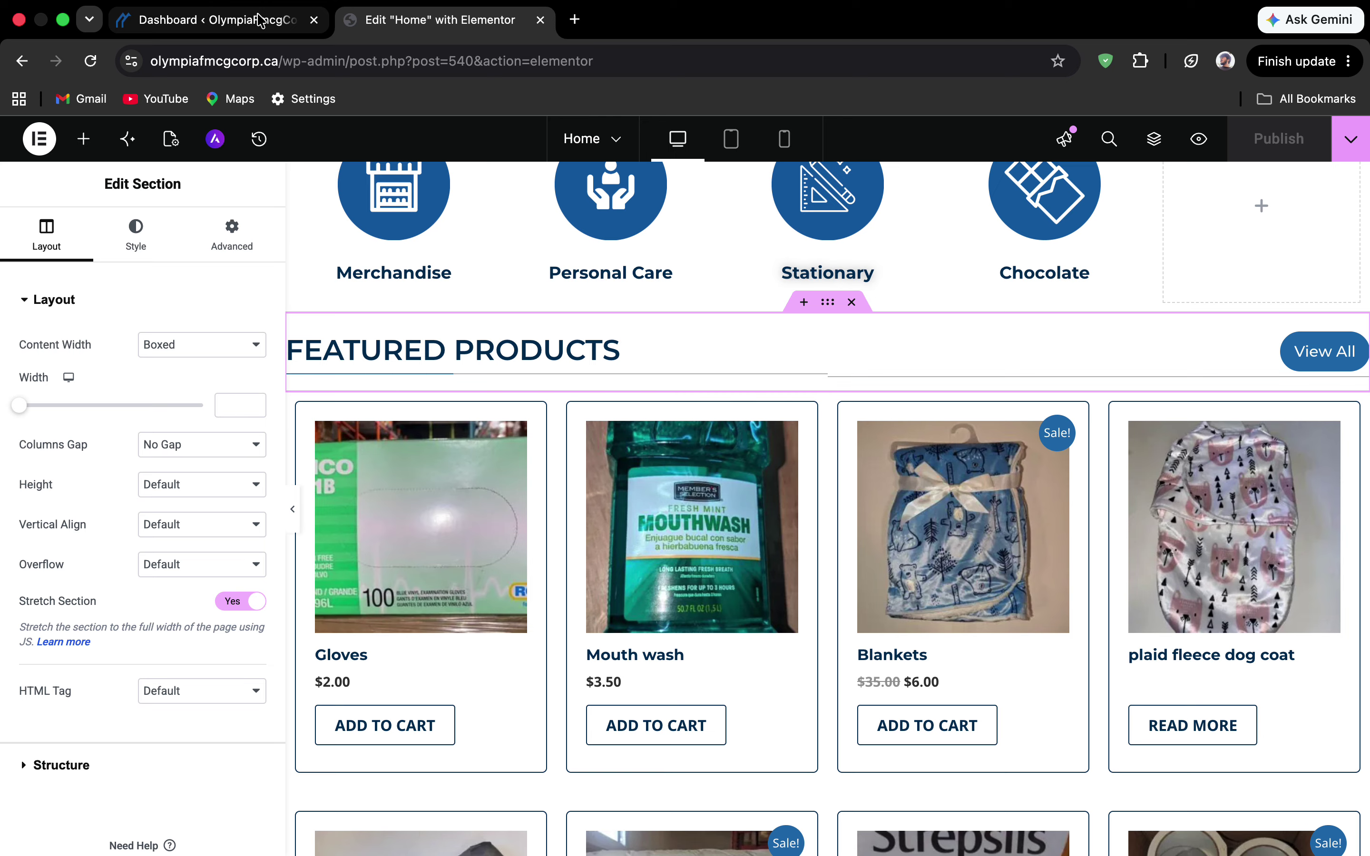
Open the site's installed plugins list from the WordPress dashboard in a new tab and look through it down to WP Mail SMTP.
click(218, 20)
mouse_move(107, 467)
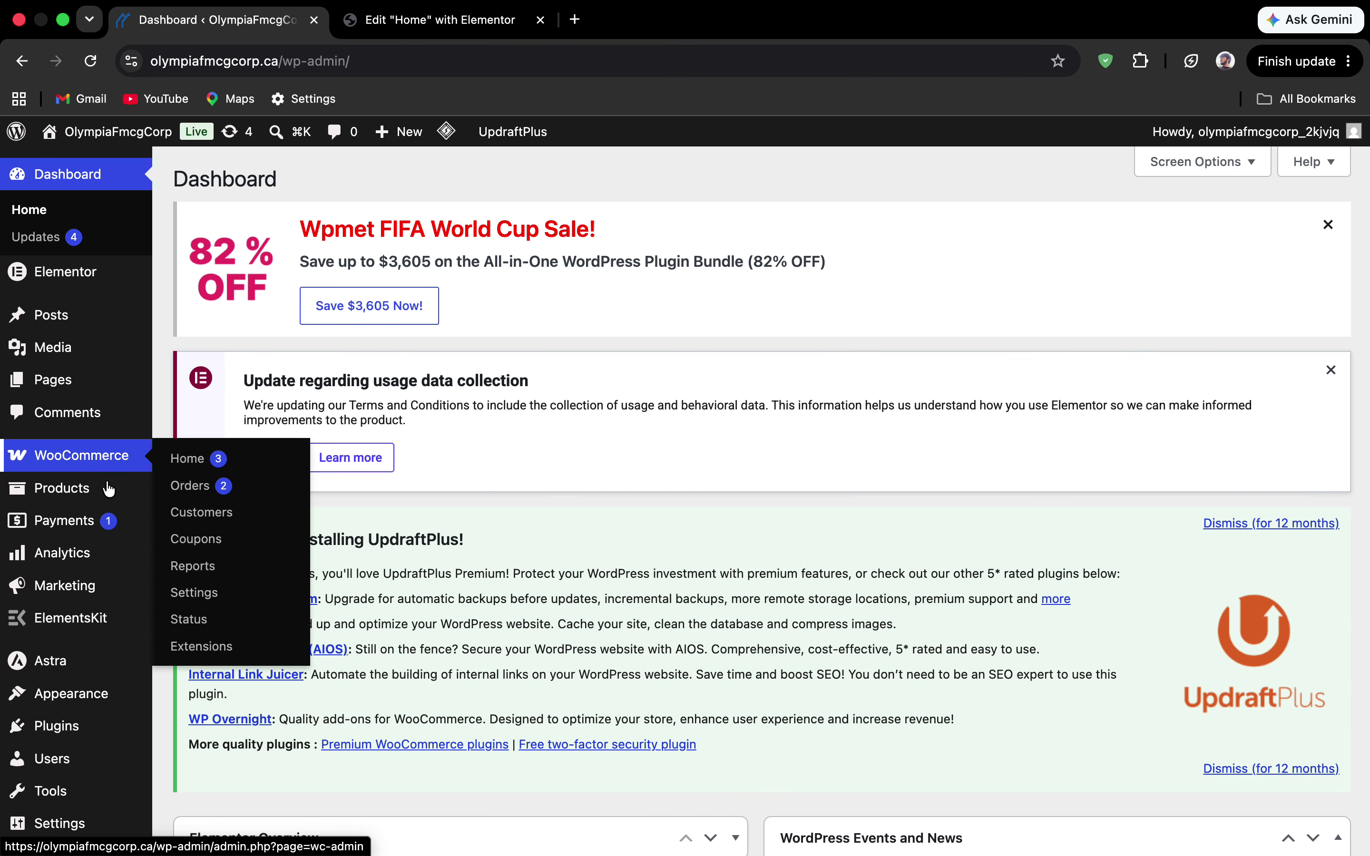
mouse_move(86, 705)
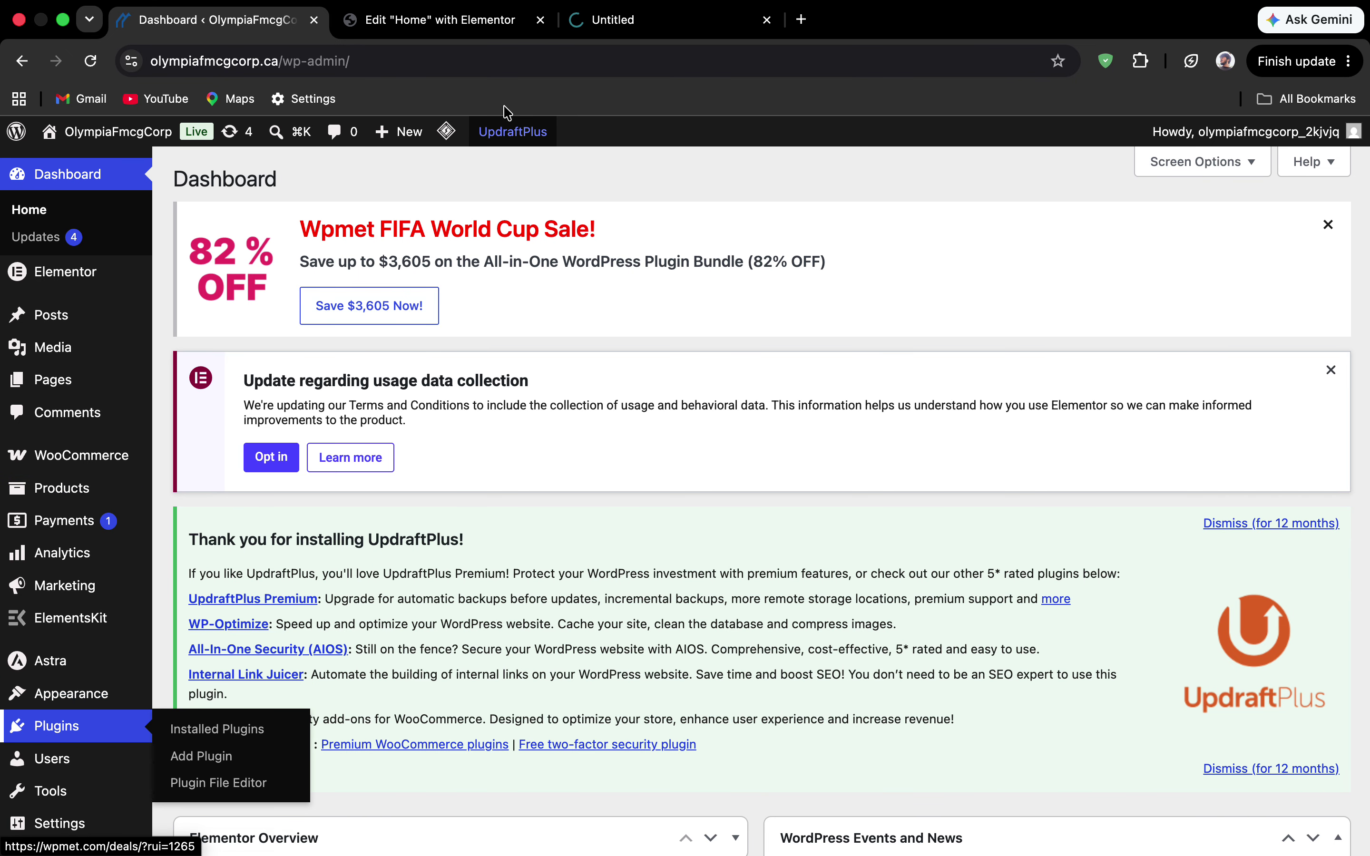
click(623, 20)
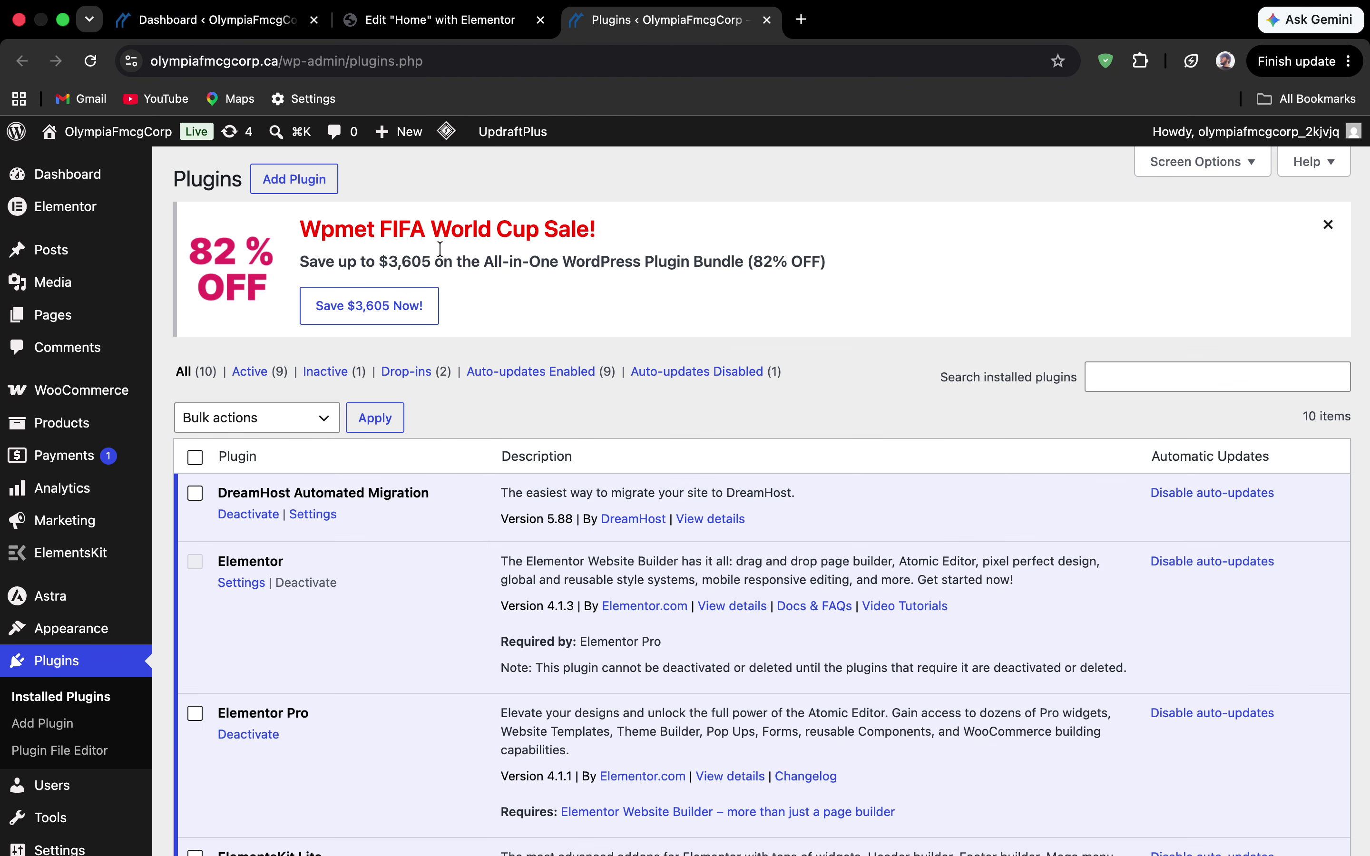
scroll(440, 249, down, 10)
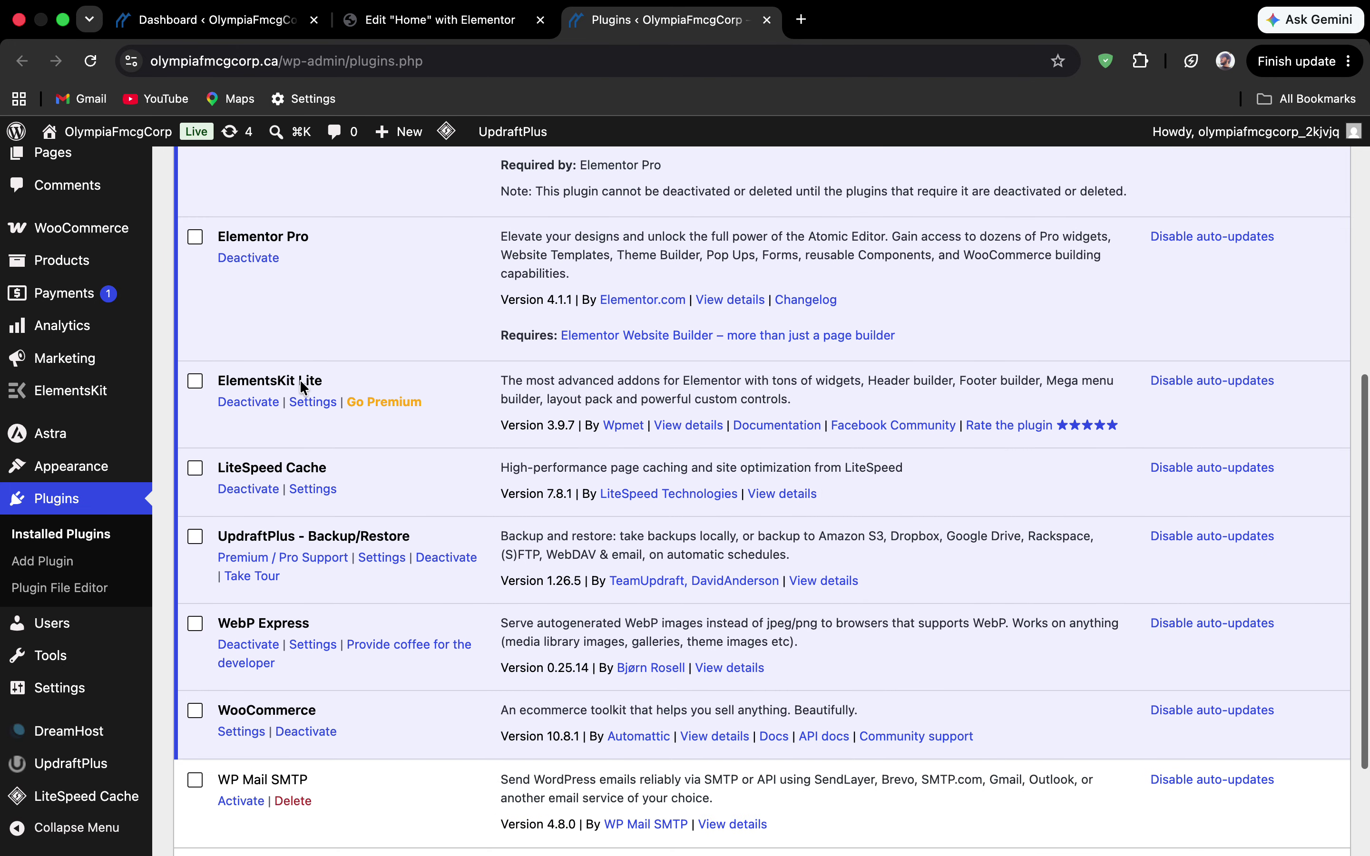
scroll(299, 378, down, 2)
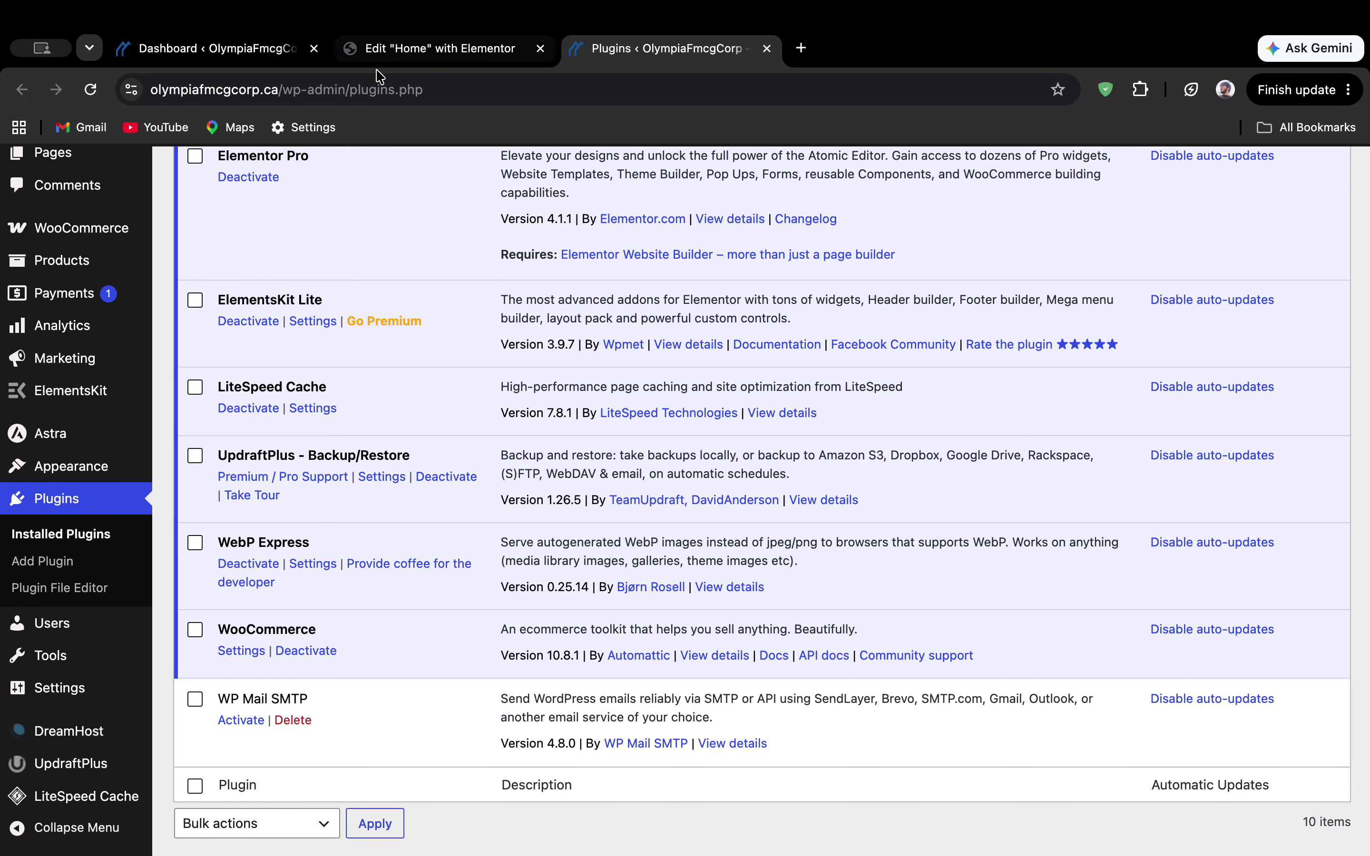
Return to the Home page's Elementor editor and search the widget library for "products".
click(419, 50)
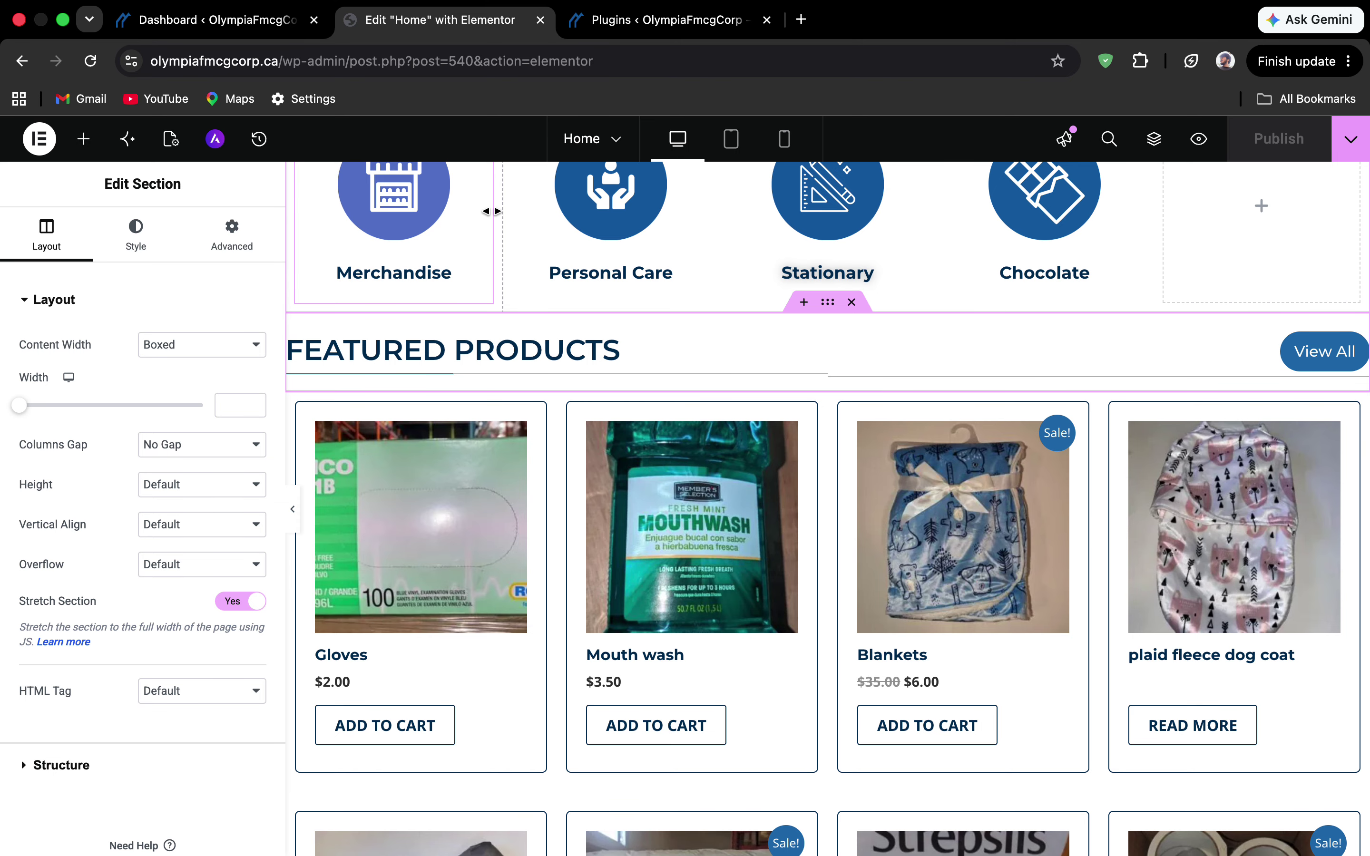
scroll(631, 447, down, 1)
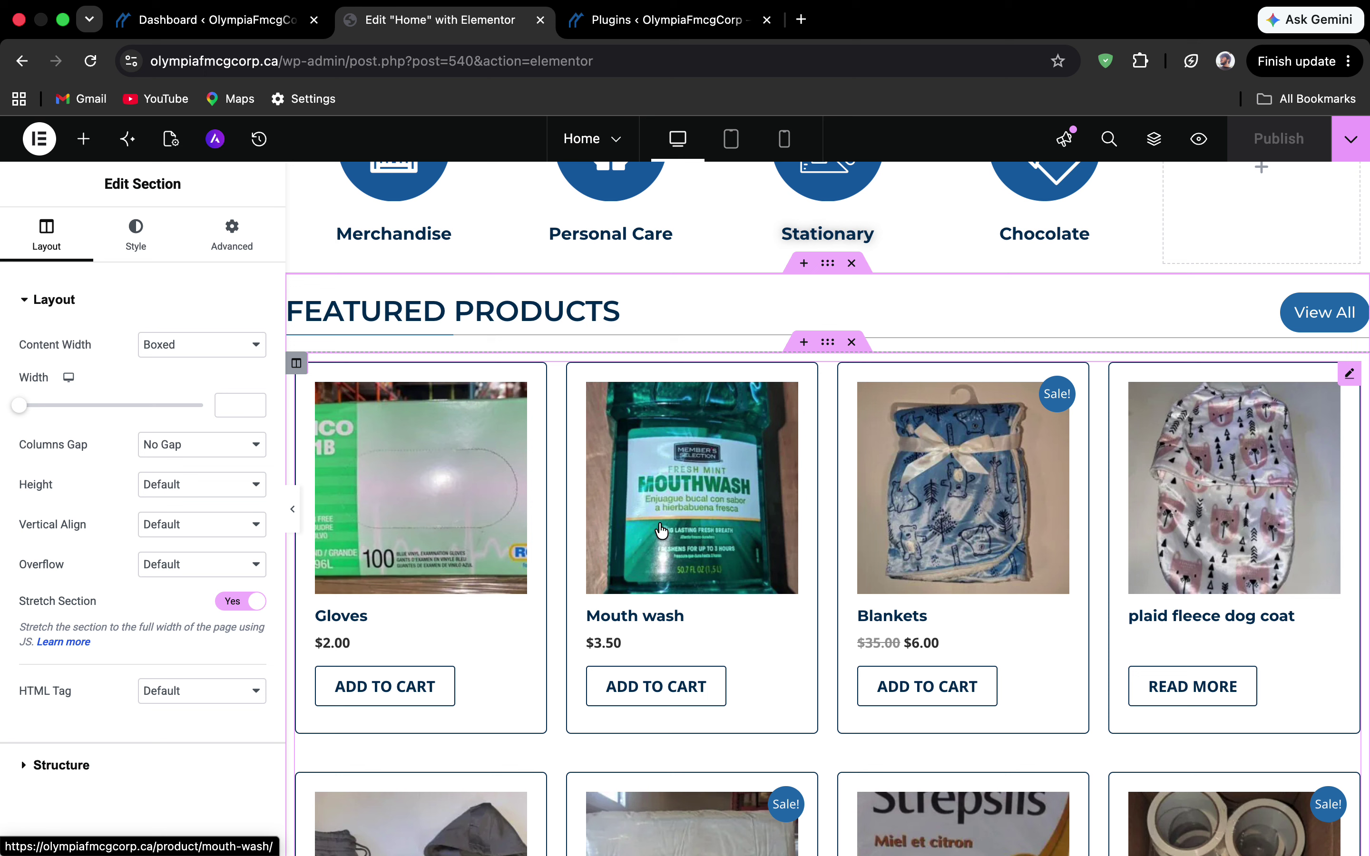
click(83, 139)
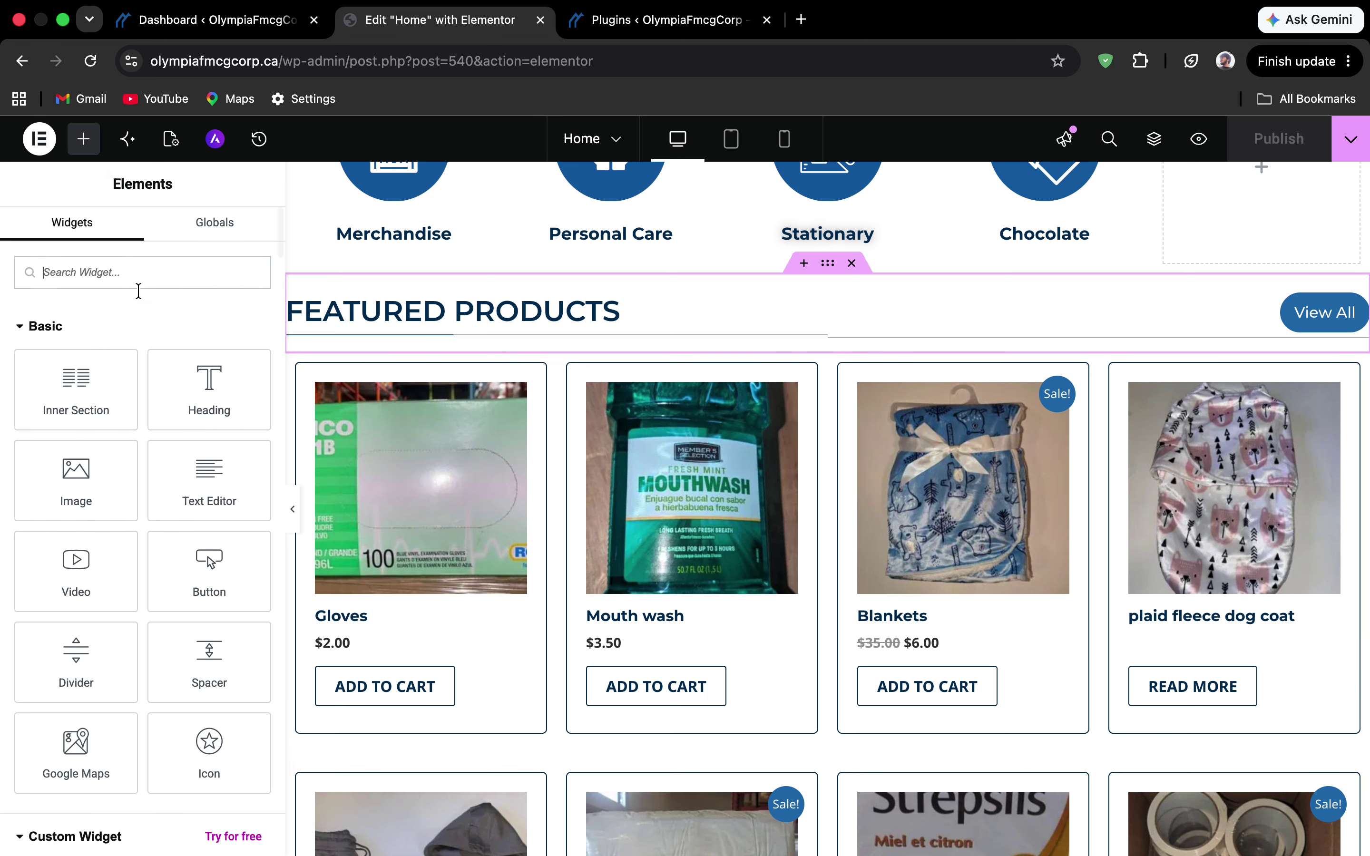
click(128, 274)
text(pr)
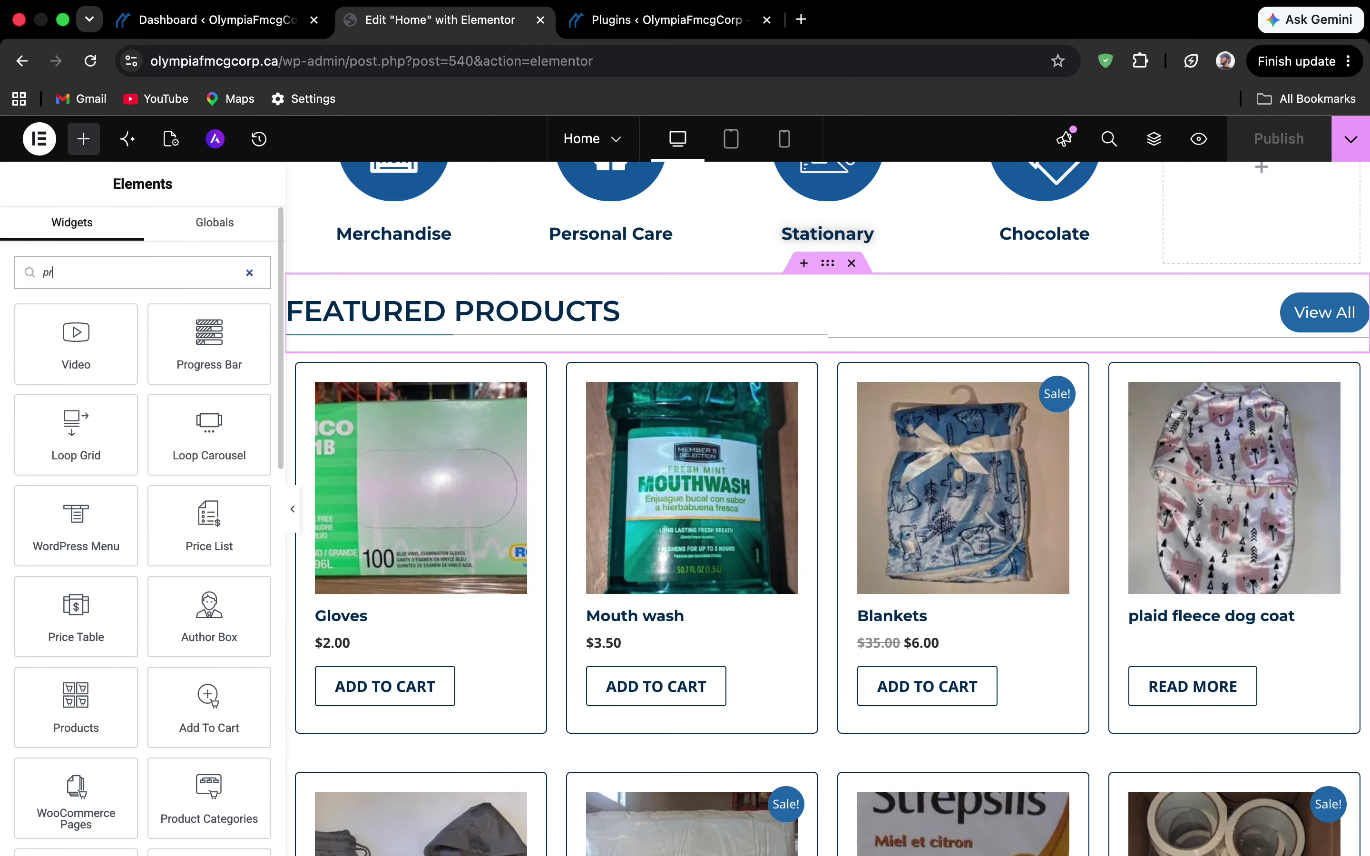
text(oducts)
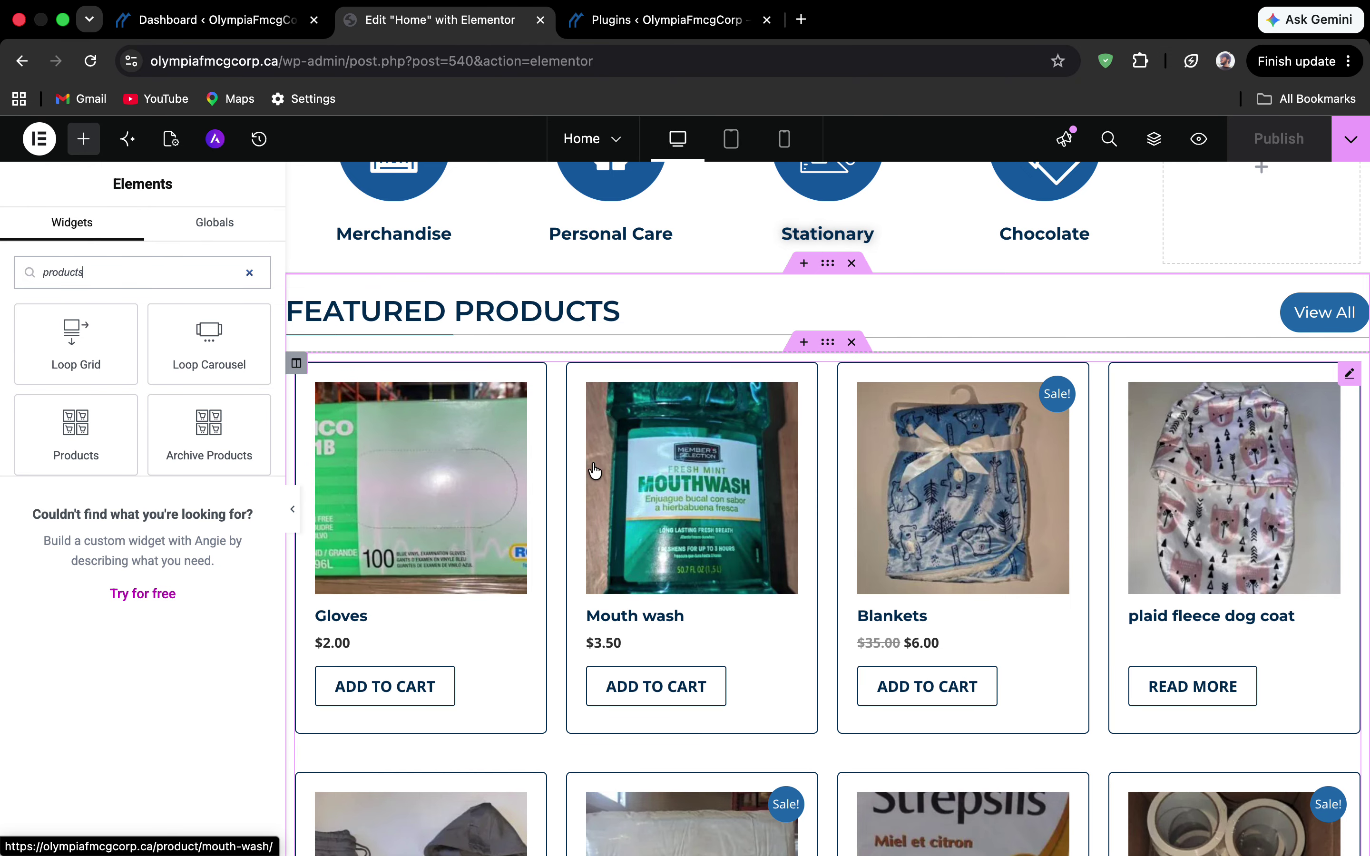
Examine the product cards in the upper rows of the FEATURED PRODUCTS grid.
scroll(1015, 565, down, 4)
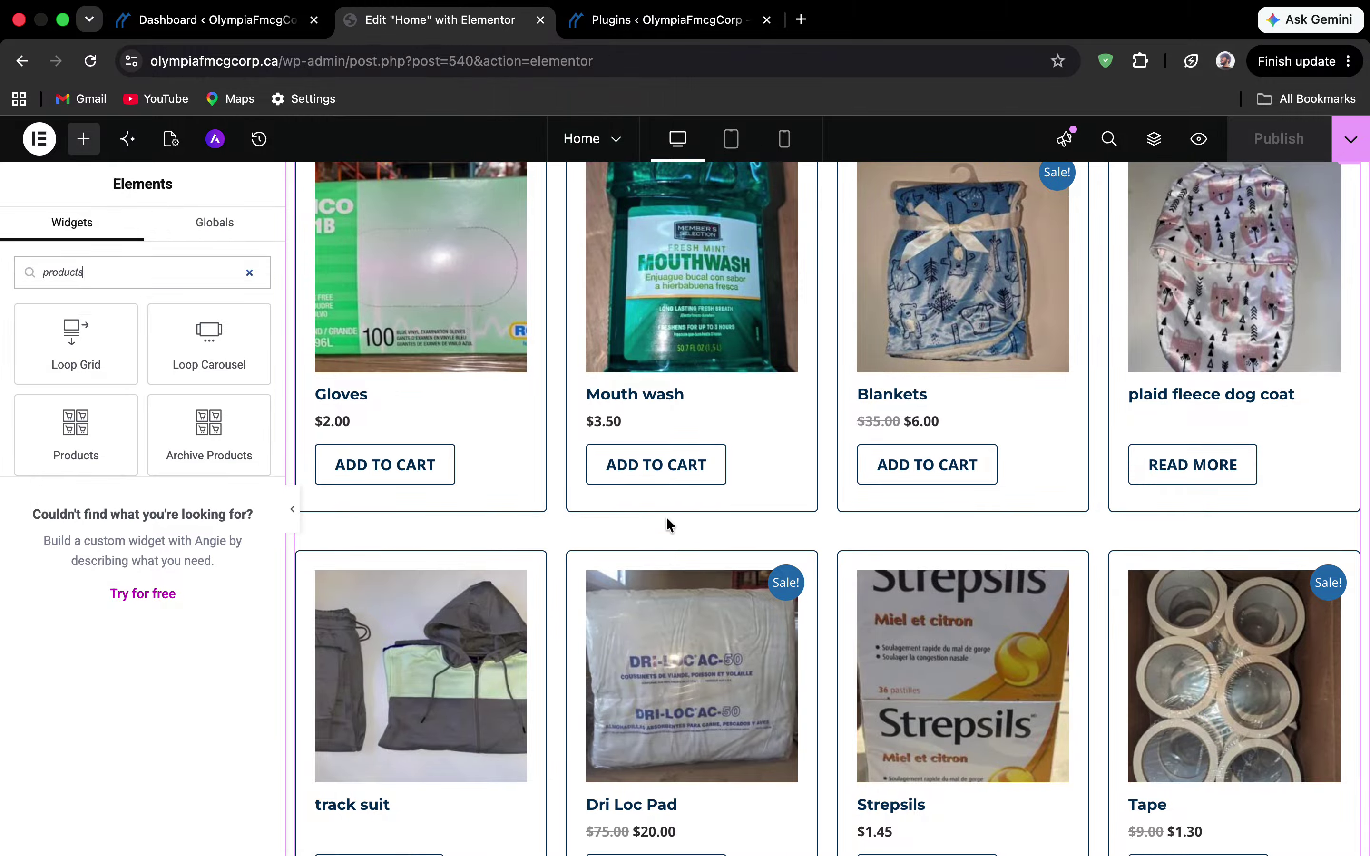
scroll(768, 436, up, 3)
scroll(768, 430, down, 1)
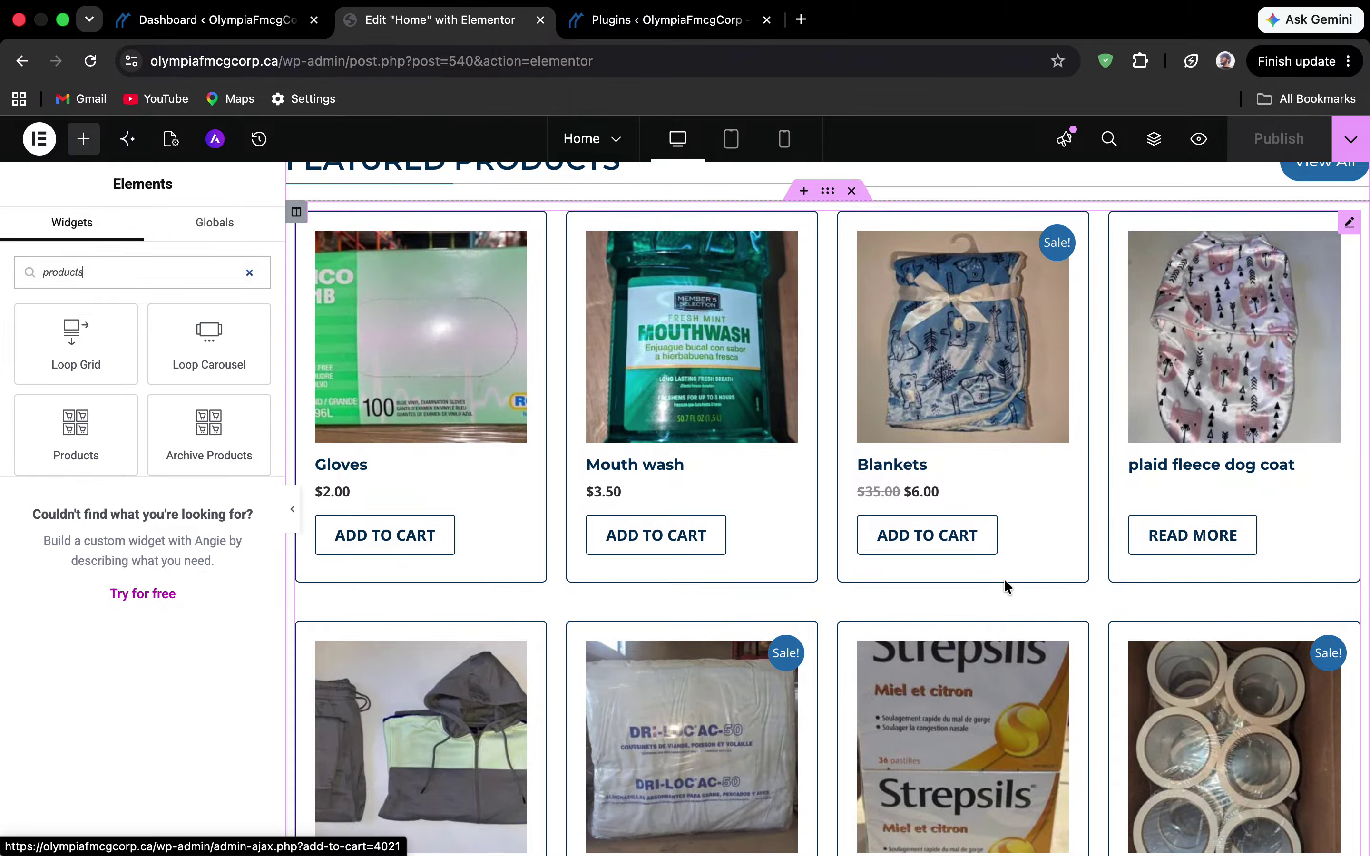
scroll(1003, 578, down, 4)
scroll(1004, 578, up, 5)
scroll(996, 561, up, 1)
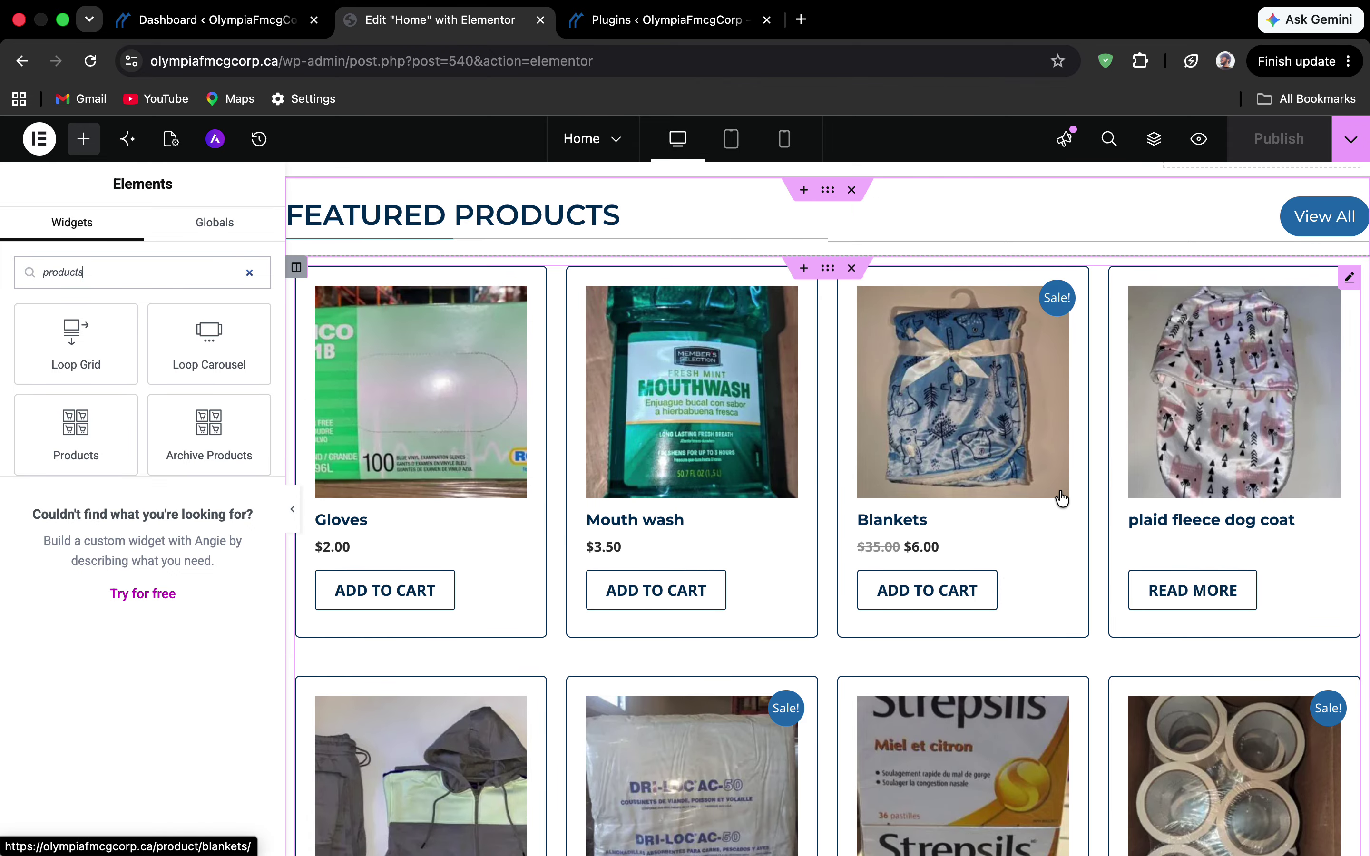
Review the remaining featured products and the New Arrivals section at the end of the Home page, then return to the page header.
scroll(1058, 499, down, 8)
scroll(1058, 496, down, 8)
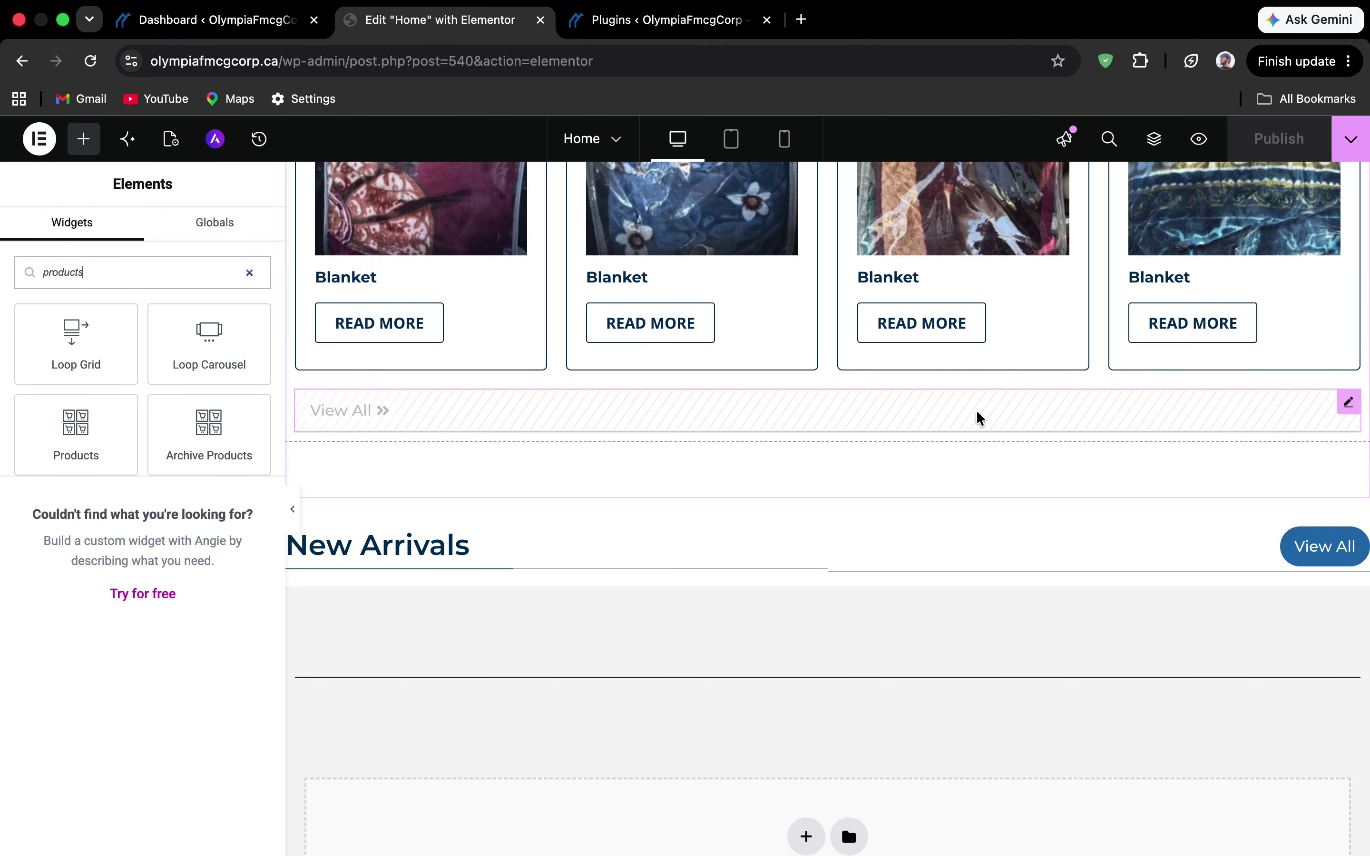
scroll(1007, 484, down, 1)
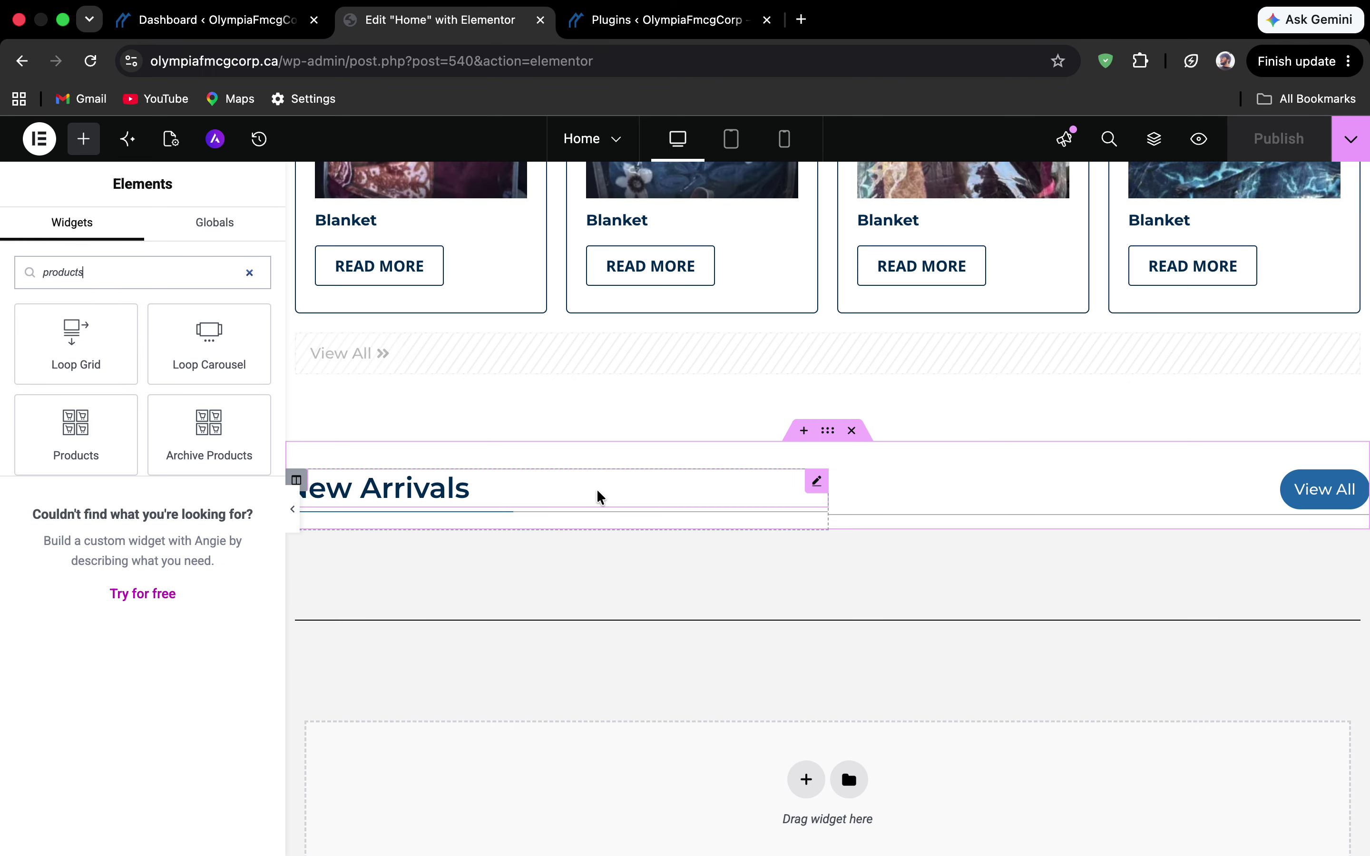
scroll(635, 507, down, 1)
scroll(637, 507, down, 1)
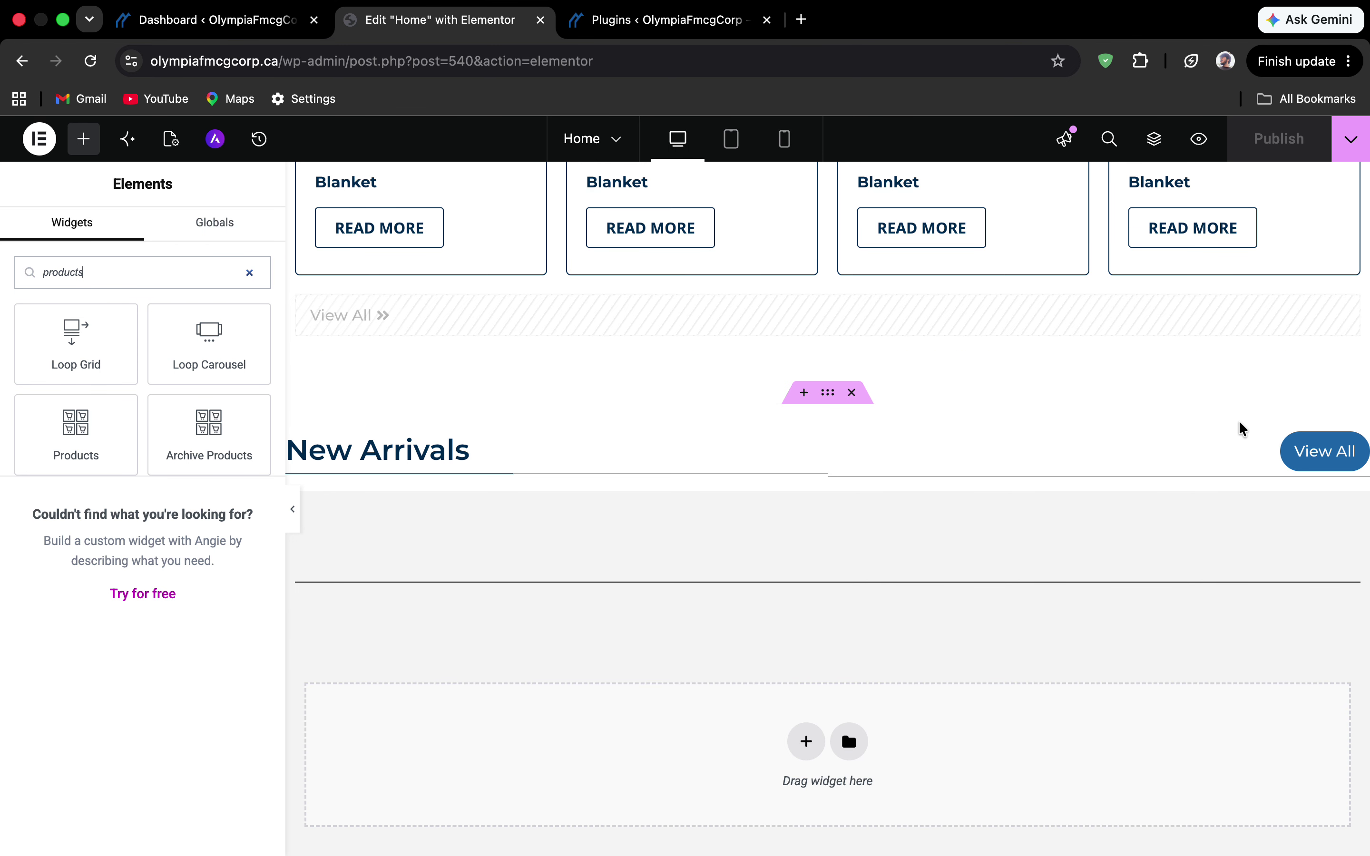
scroll(879, 359, up, 5)
scroll(879, 358, up, 15)
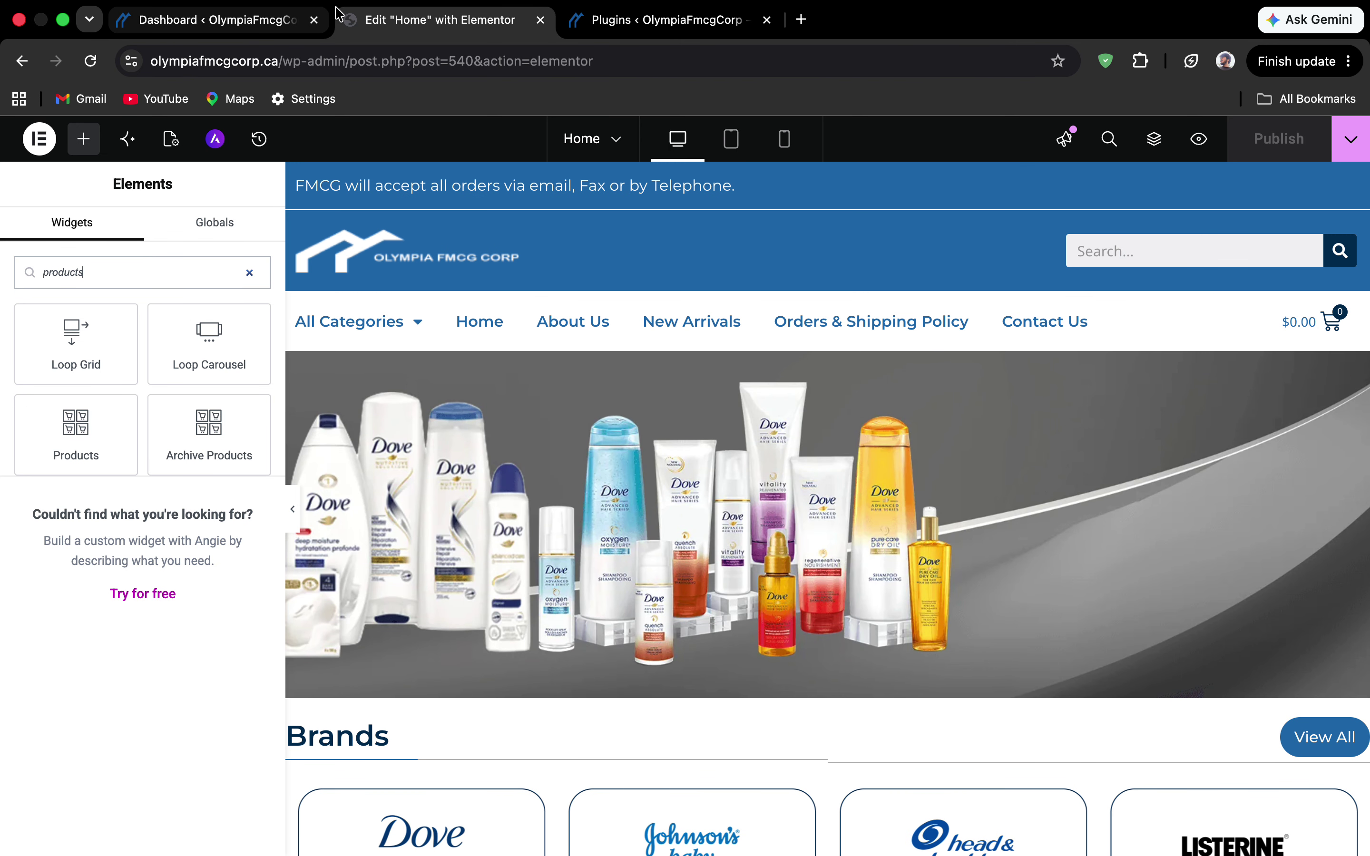
Go back to the installed plugins list and view the available bulk actions without applying any.
click(617, 20)
scroll(465, 353, up, 10)
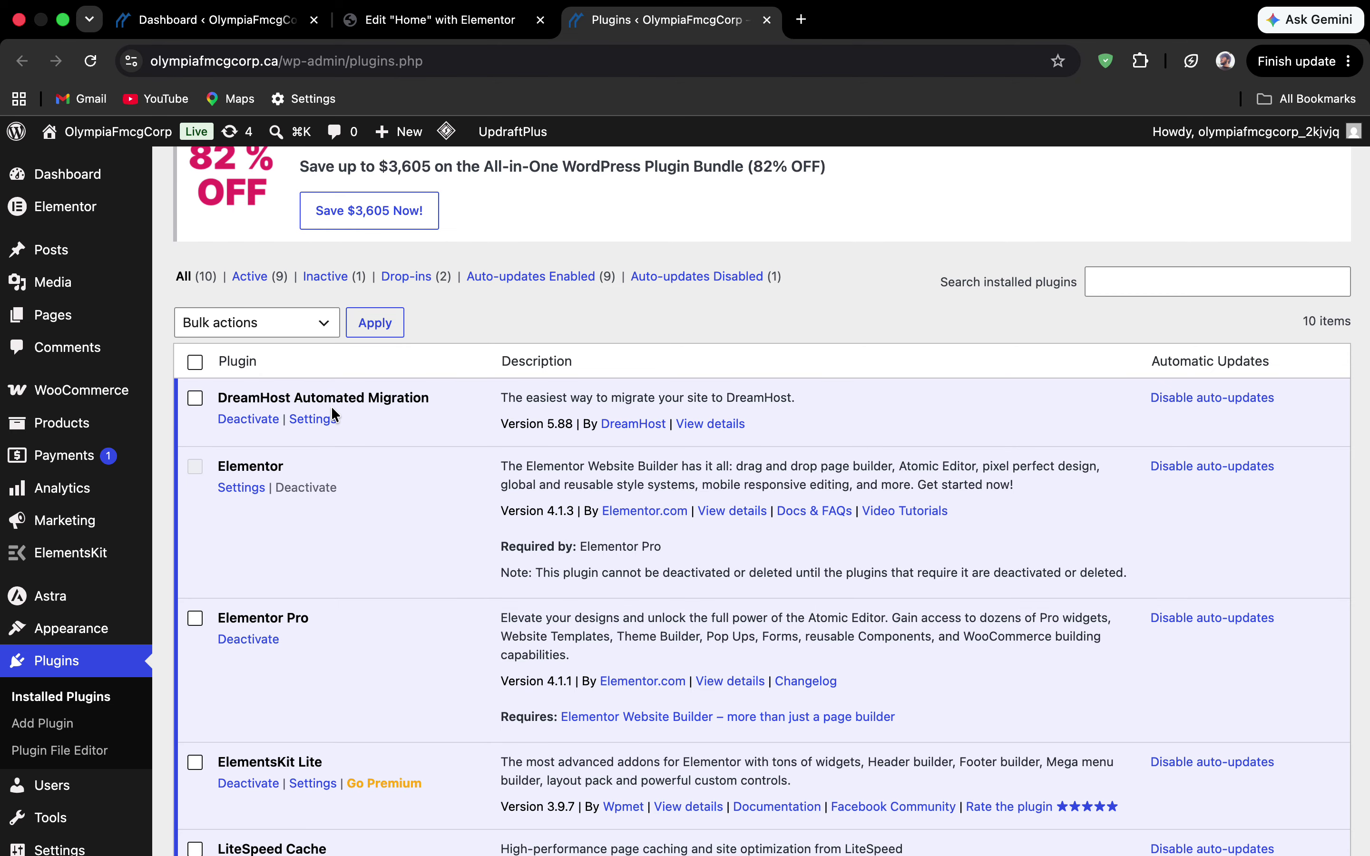
click(327, 322)
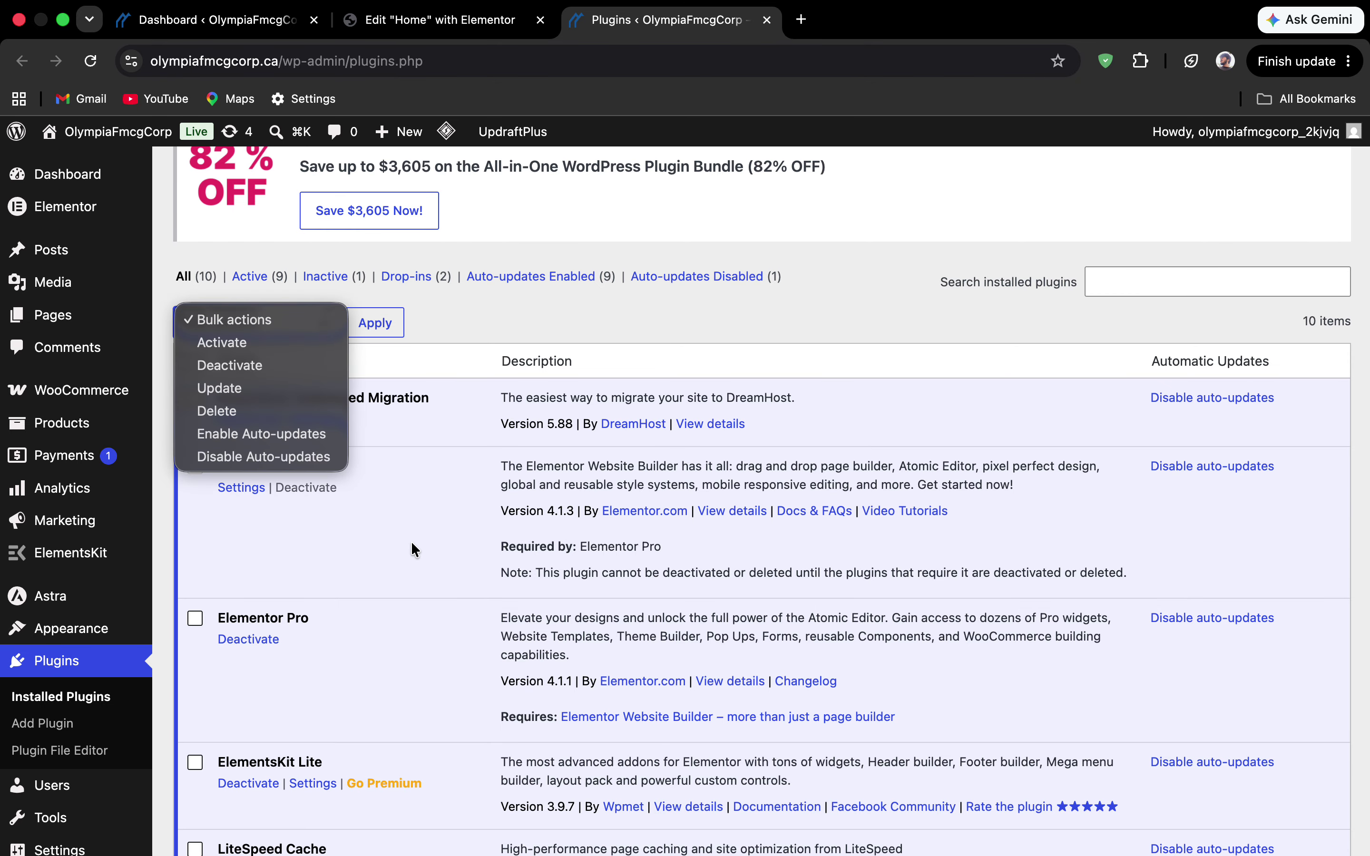
click(526, 328)
Review each installed plugin's description, from DreamHost Automated Migration through Elementor, LiteSpeed Cache and WooCommerce to WP Mail SMTP.
scroll(465, 516, down, 2)
scroll(465, 516, down, 2)
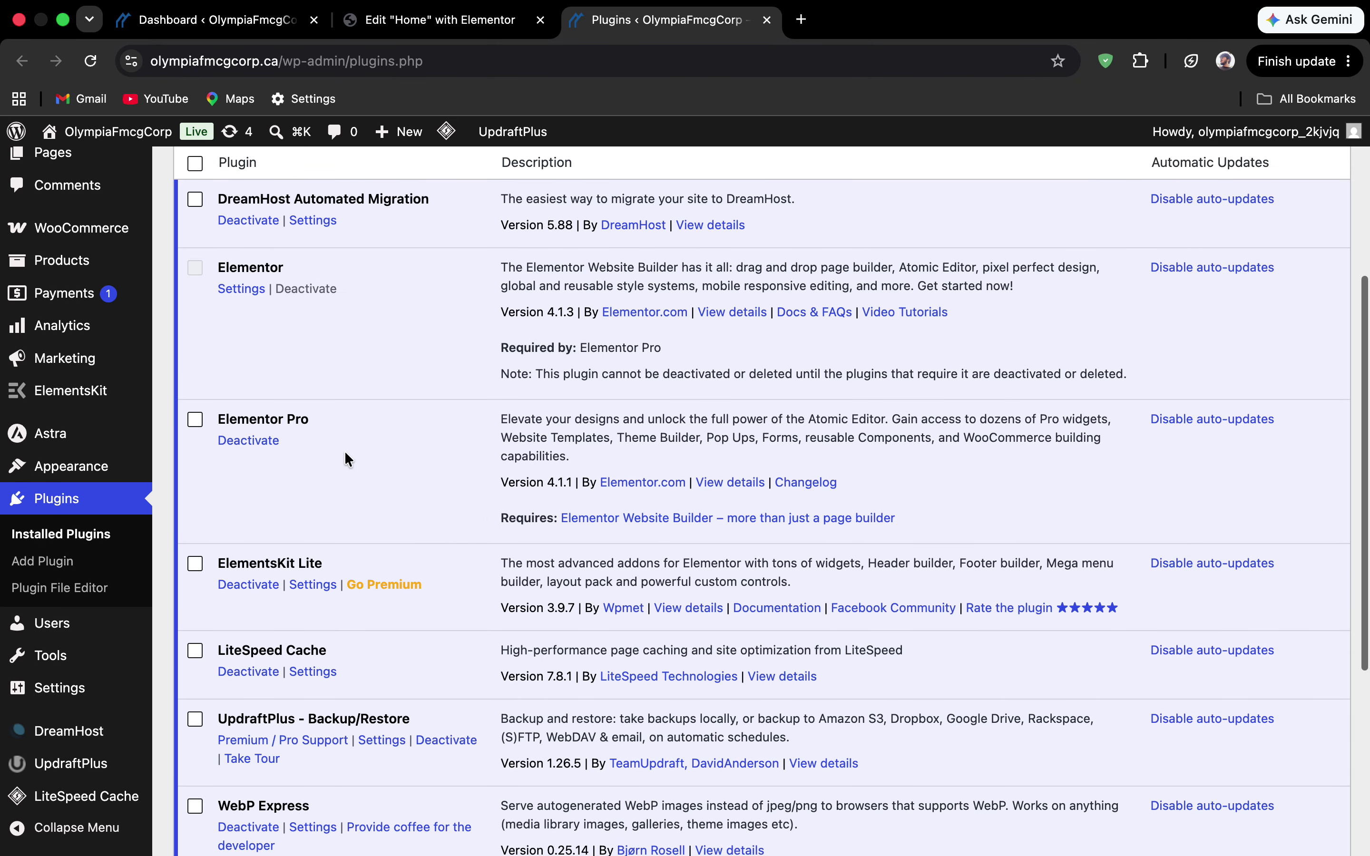
scroll(345, 450, down, 3)
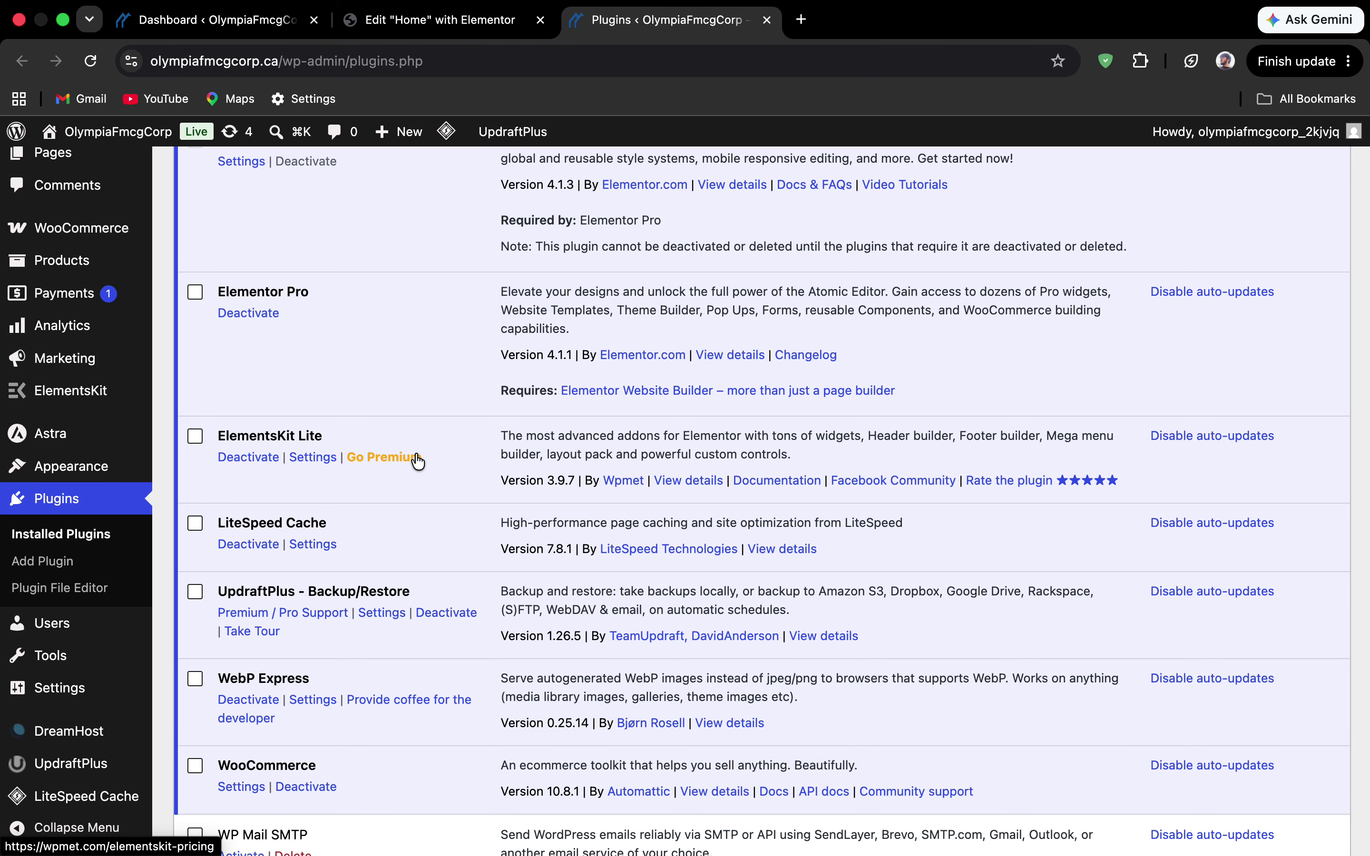
scroll(416, 452, down, 2)
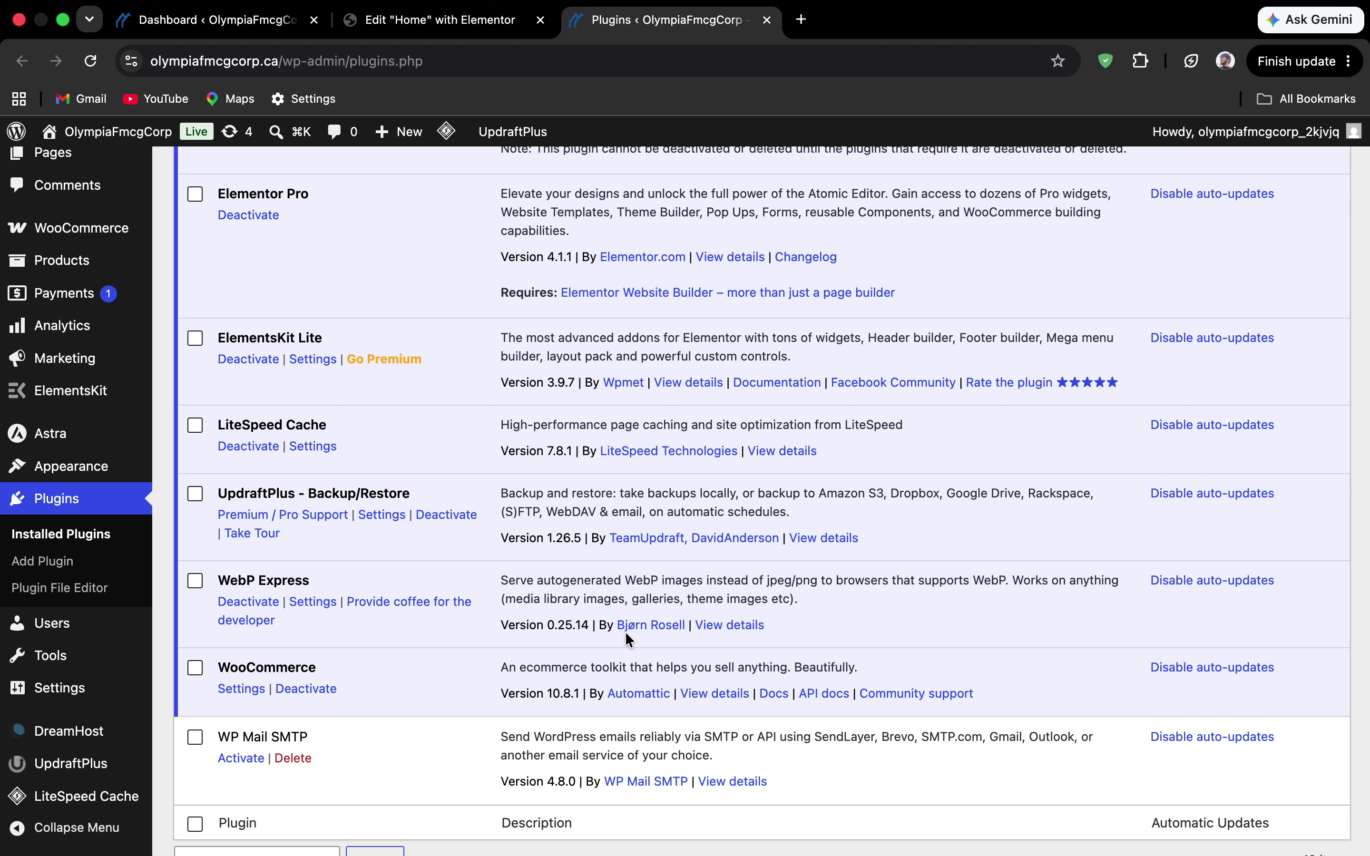
scroll(625, 631, down, 2)
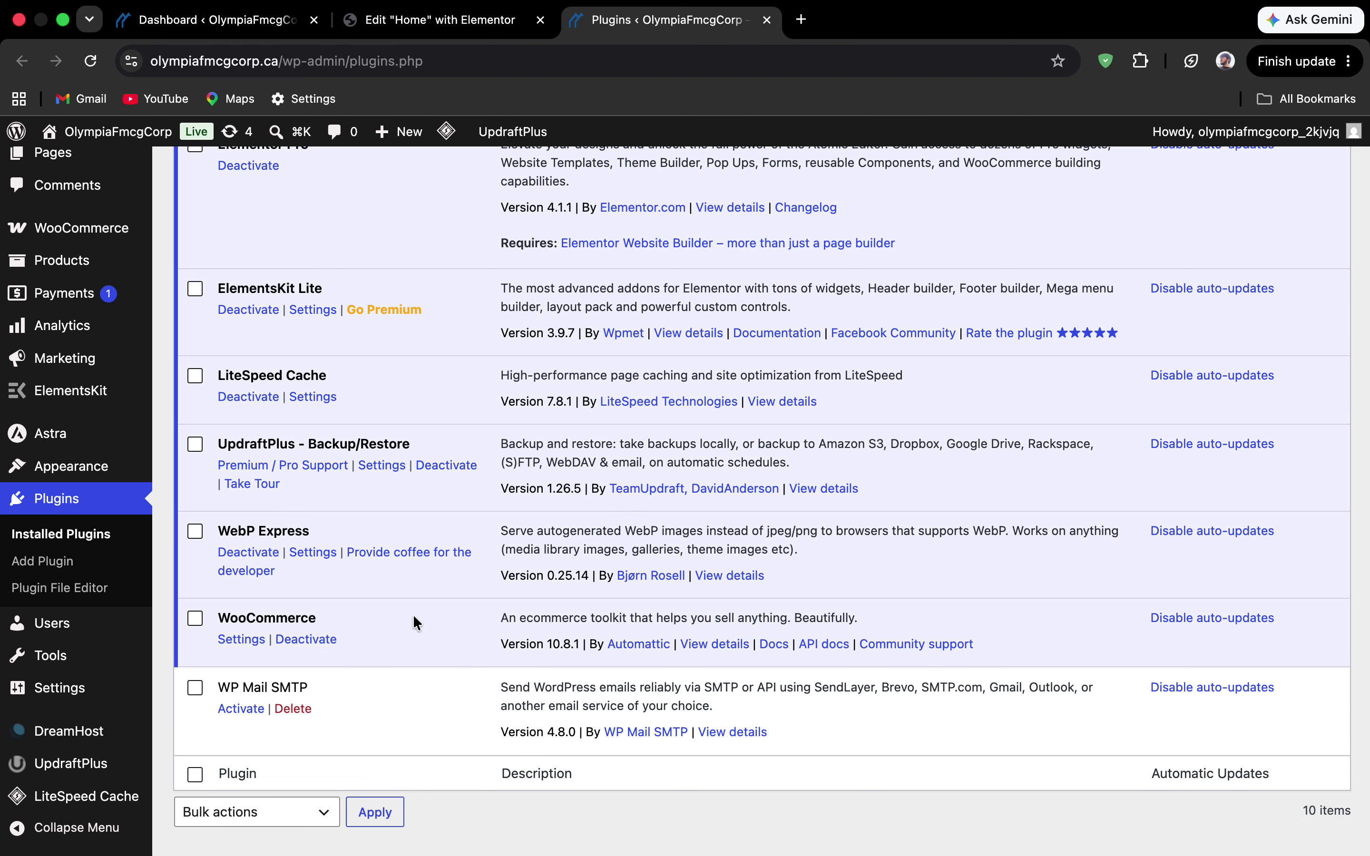
scroll(413, 615, down, 2)
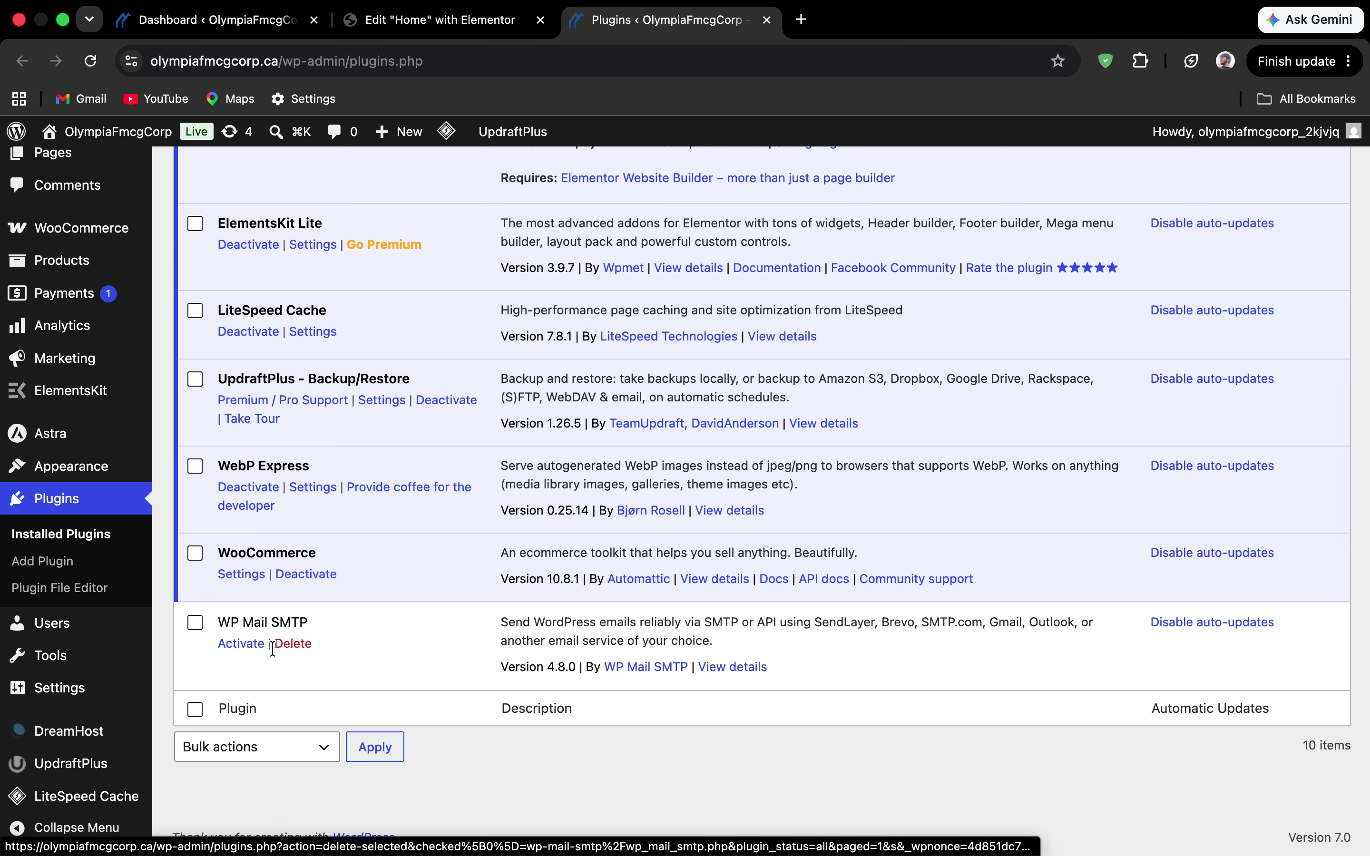
Open the live OlympiaFmcgCorp site in a new tab and view its Home page.
scroll(360, 488, up, 15)
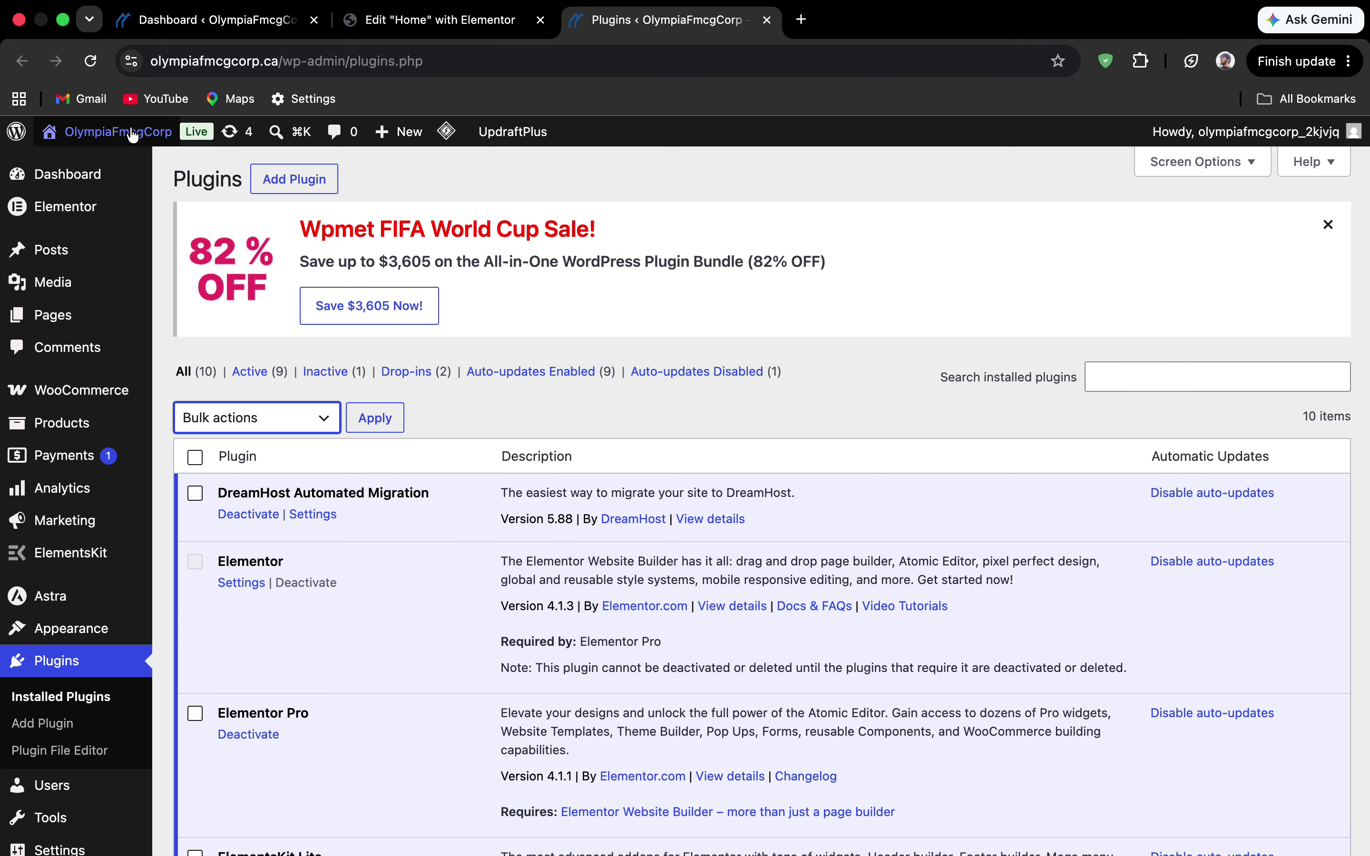
mouse_move(134, 136)
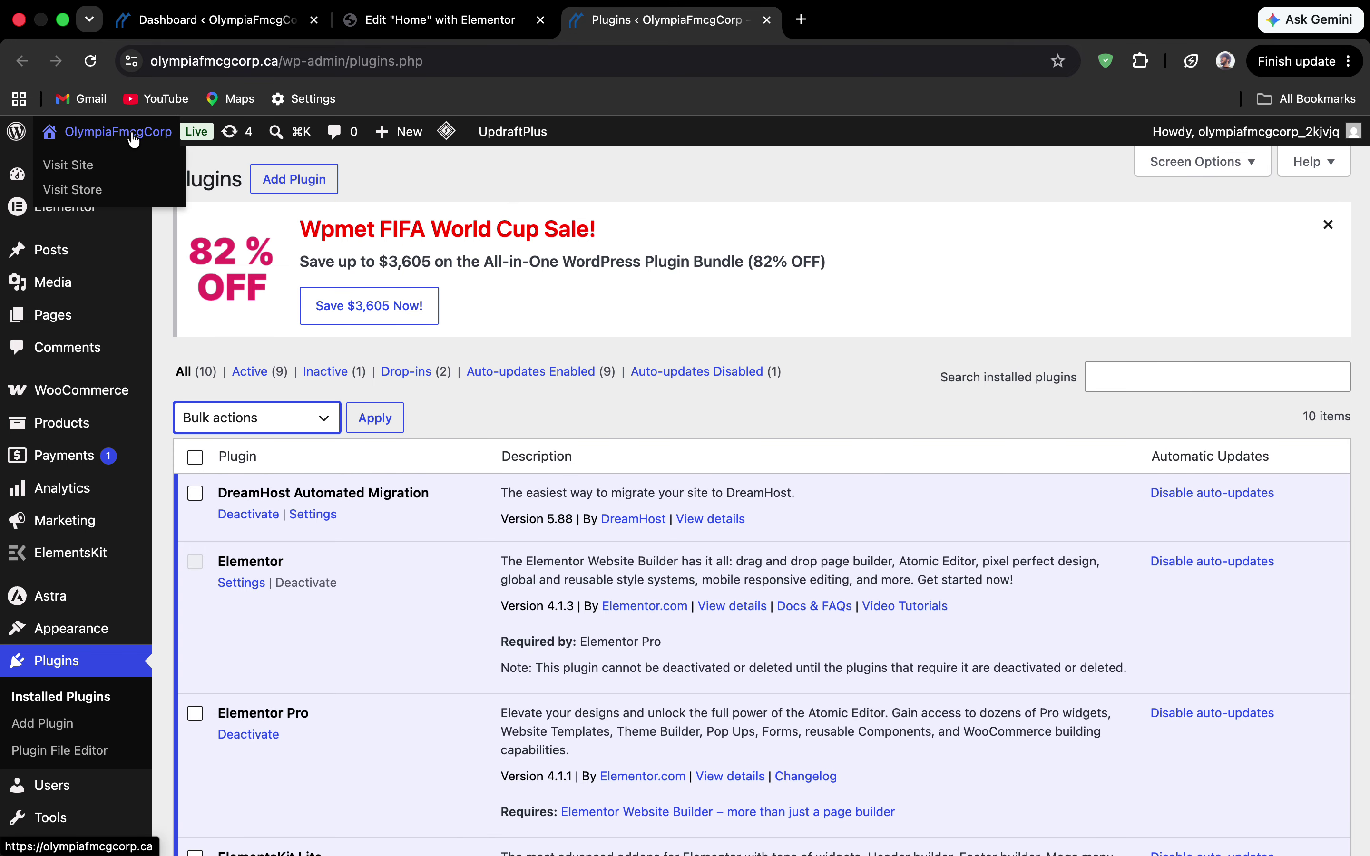
super+click(133, 163)
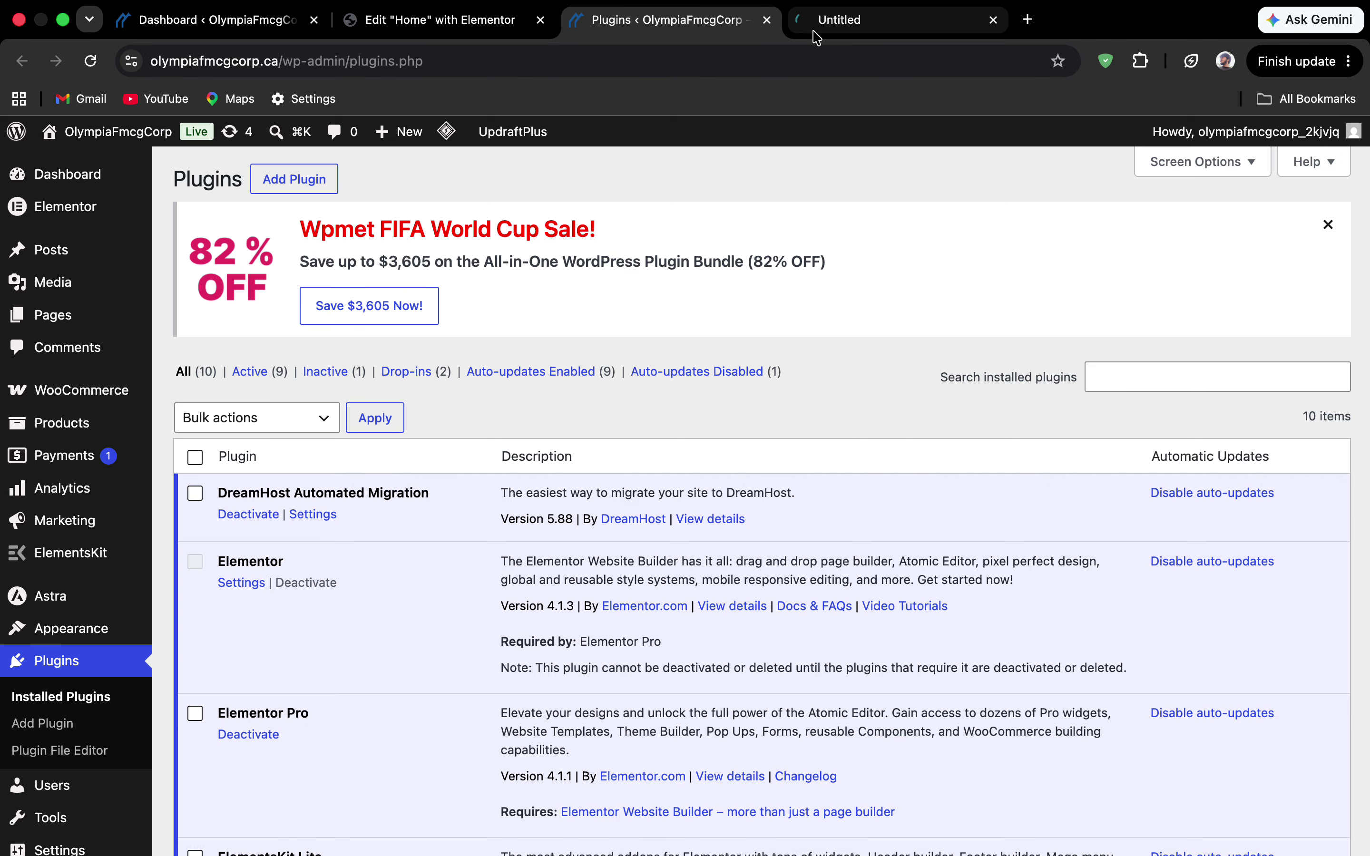
click(812, 28)
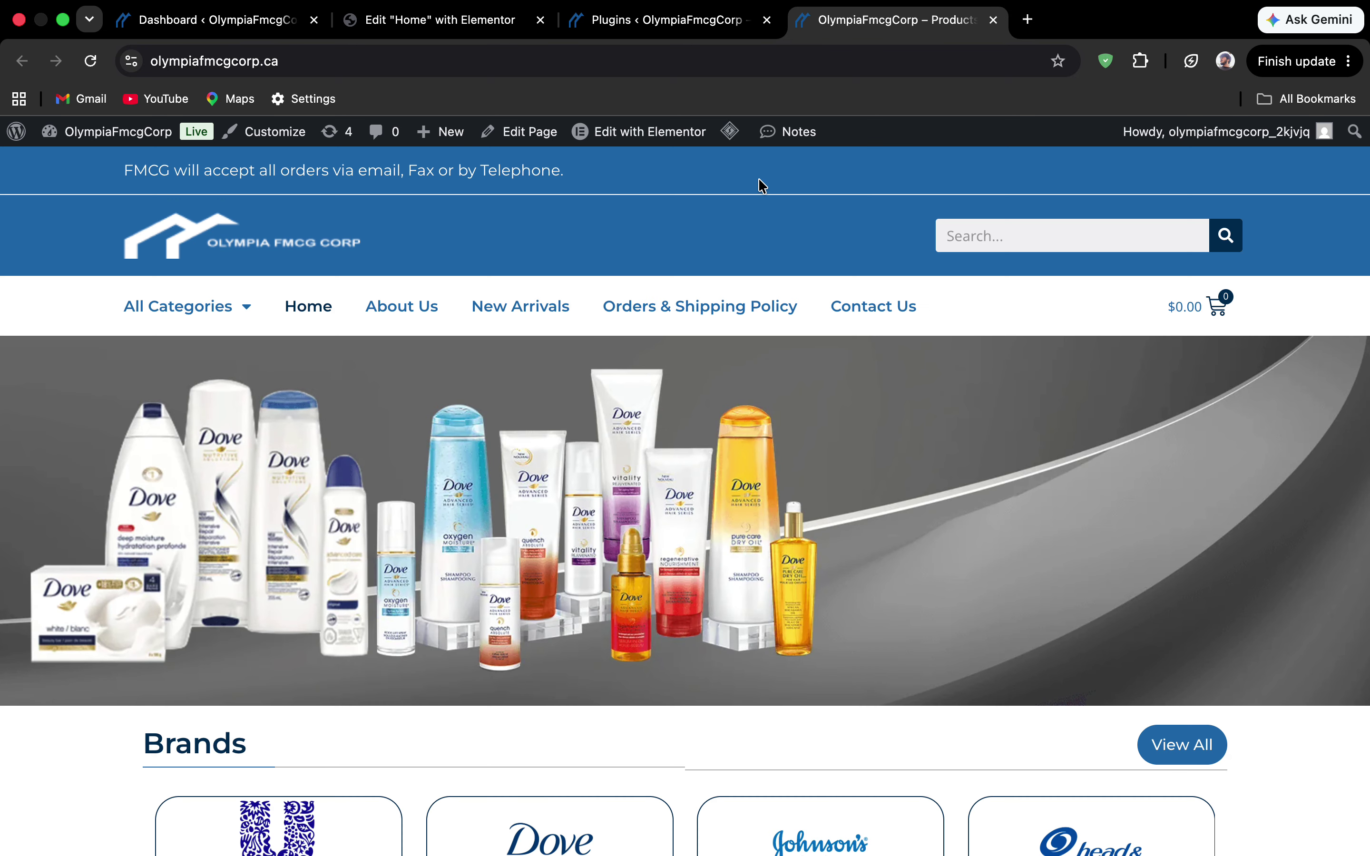
scroll(761, 185, down, 2)
Open the live site's About Us page and look over its text and image sections.
click(409, 247)
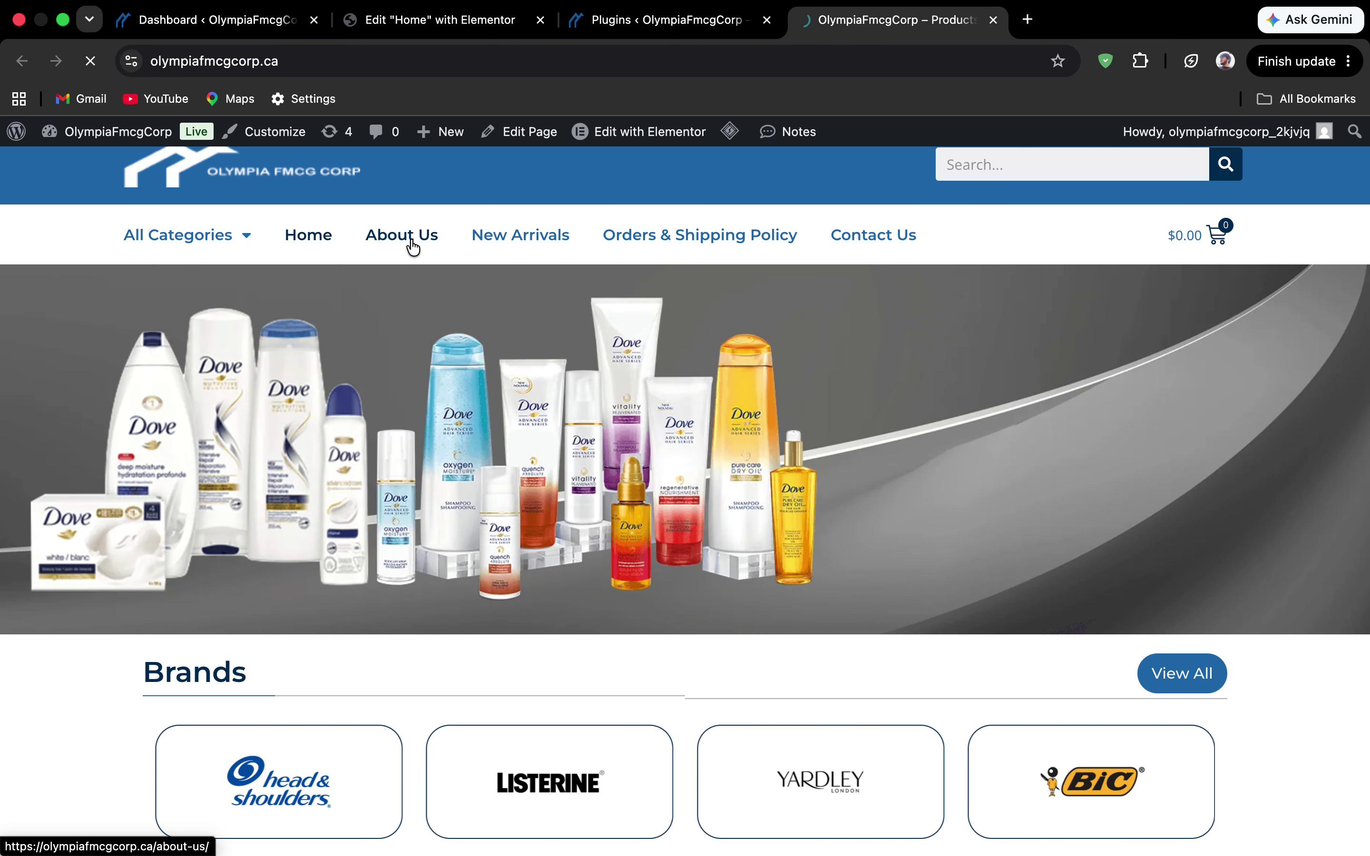
mouse_move(629, 150)
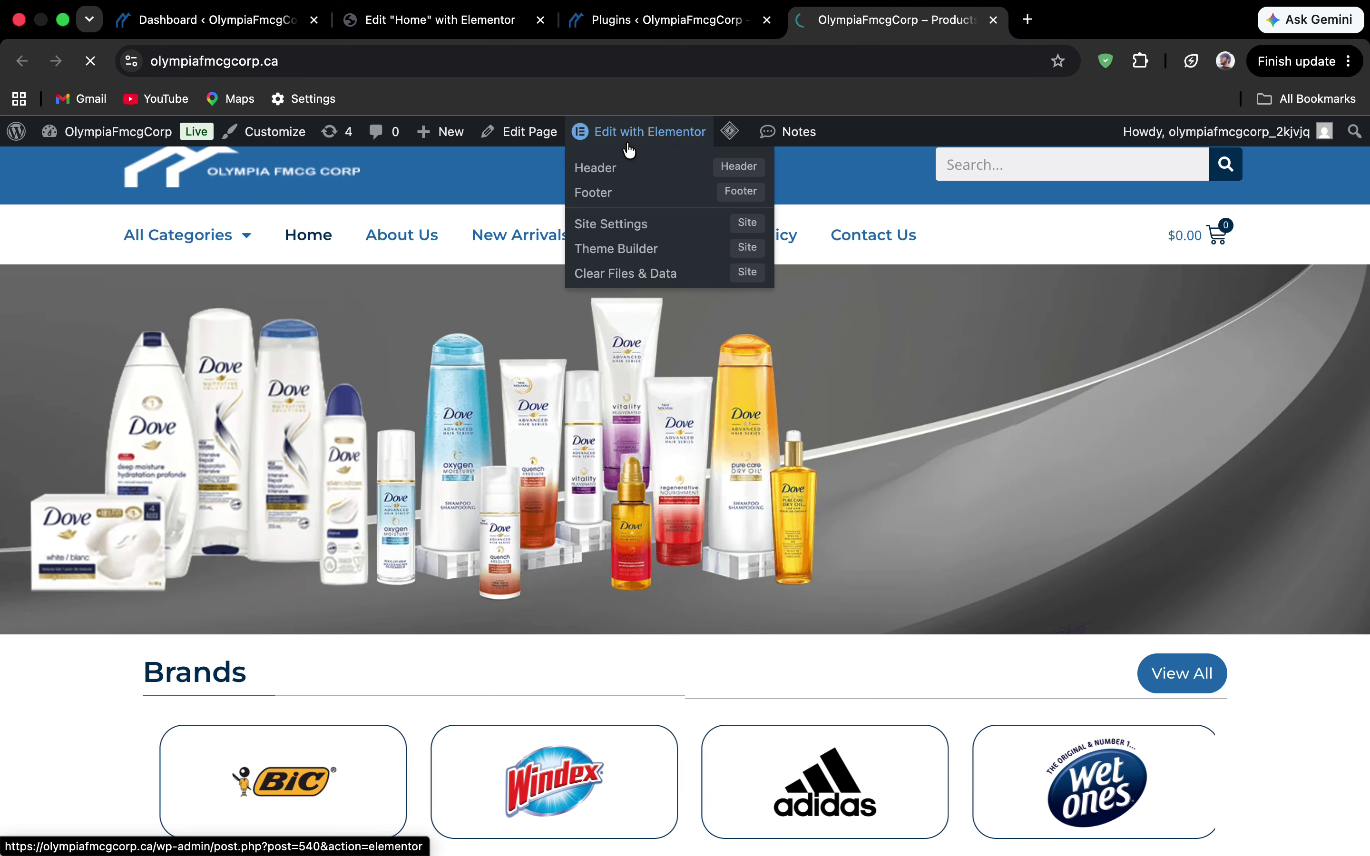
scroll(571, 282, down, 2)
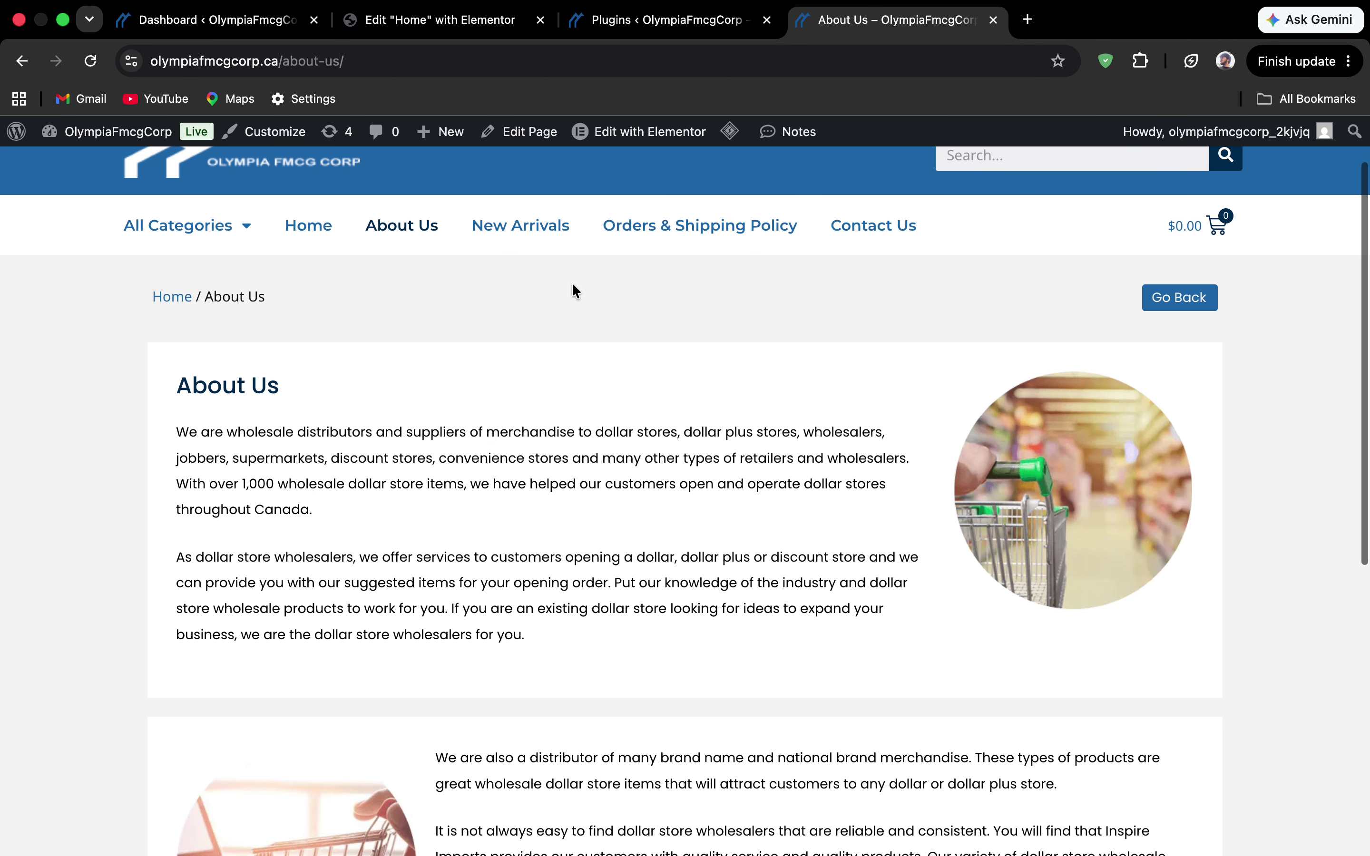
scroll(571, 291, down, 1)
scroll(535, 333, up, 1)
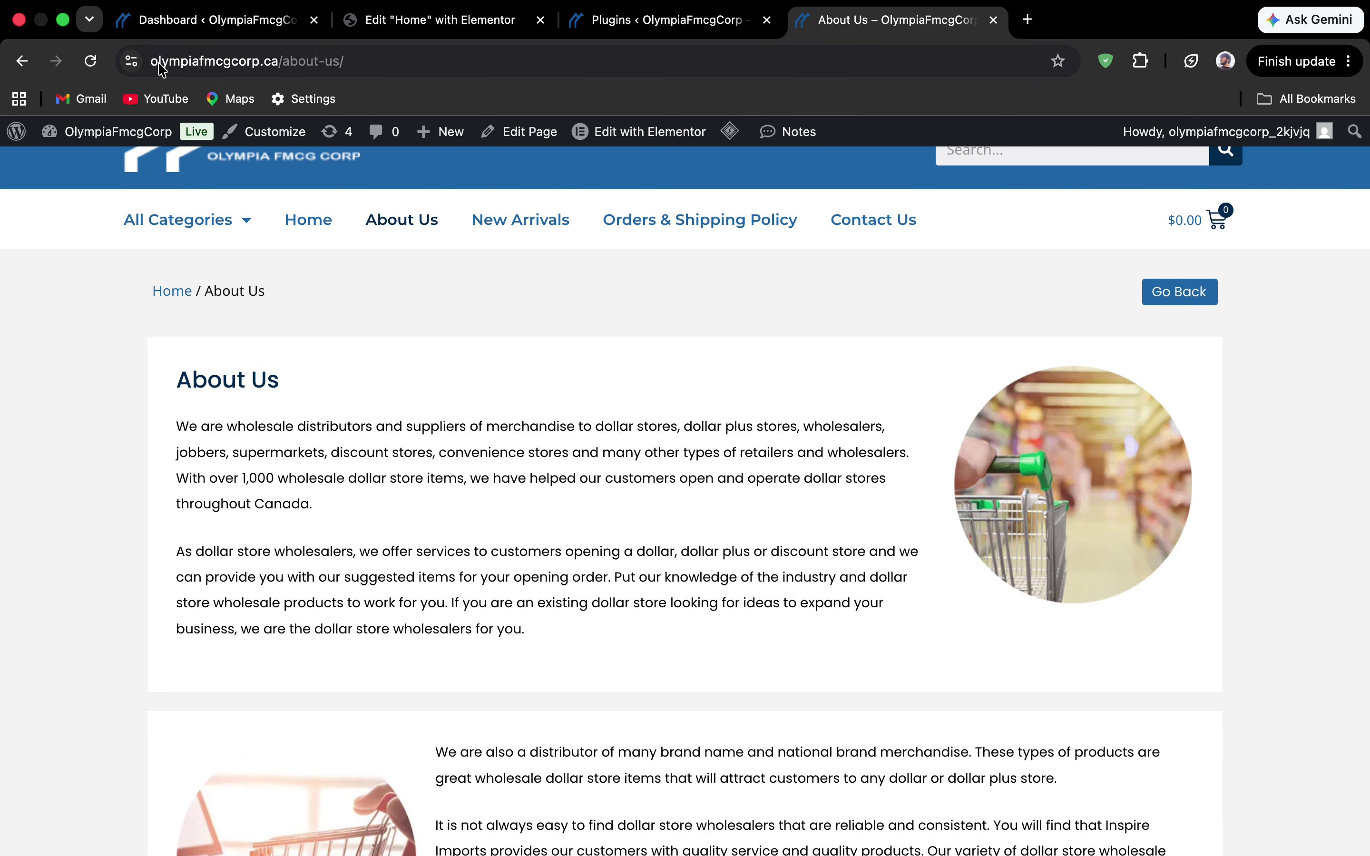
Open the site's Pages list from the WordPress dashboard in a new tab.
click(212, 17)
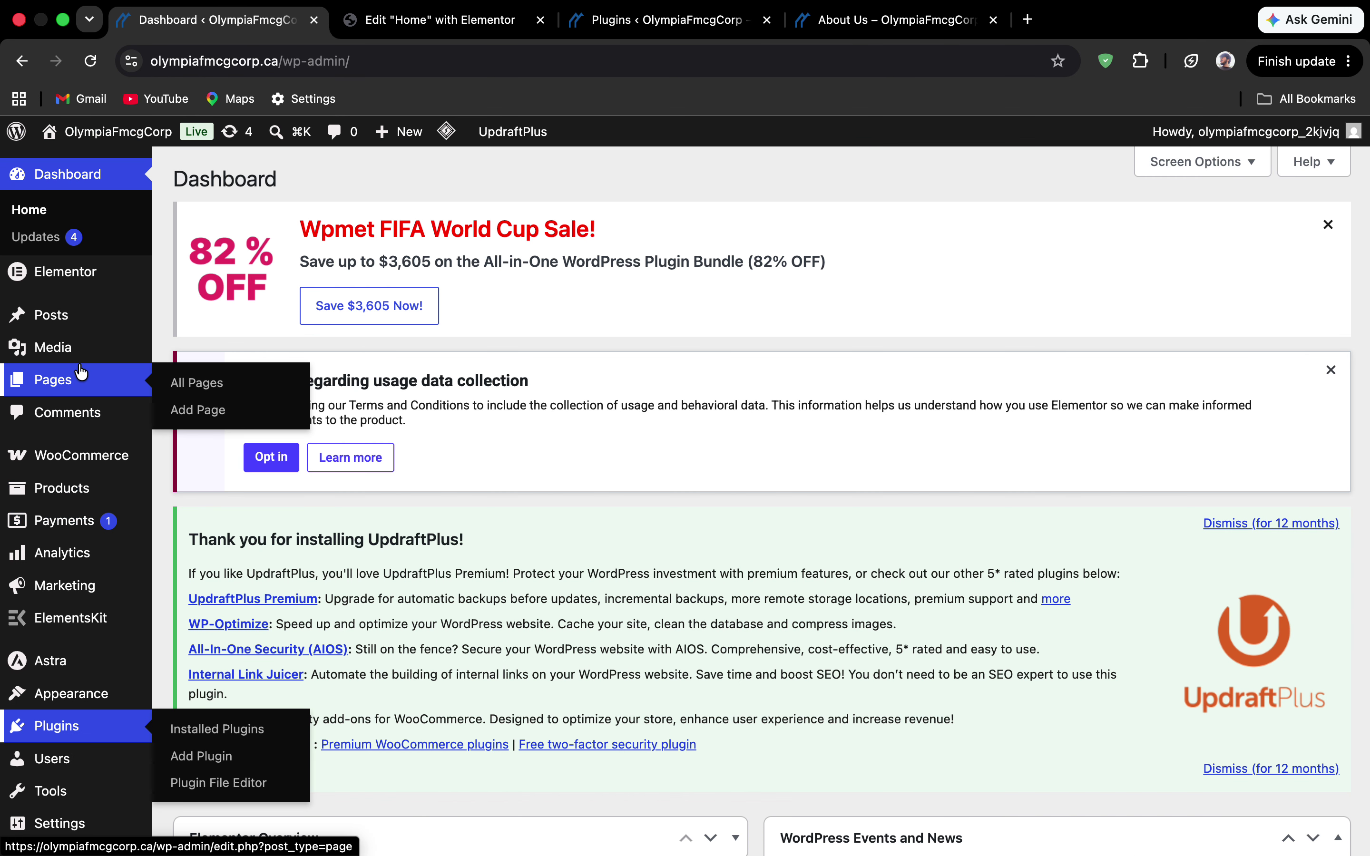
super+click(81, 372)
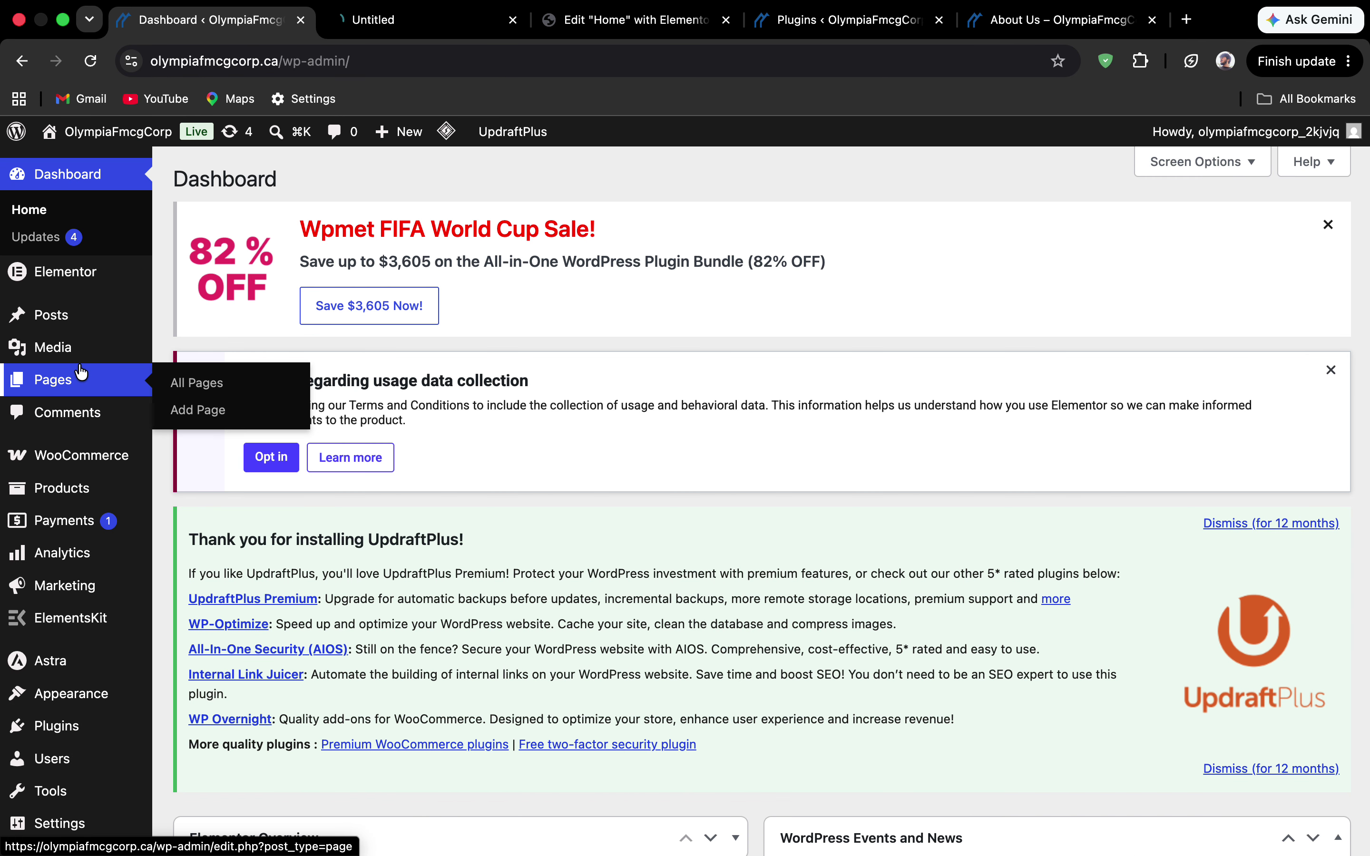
click(413, 21)
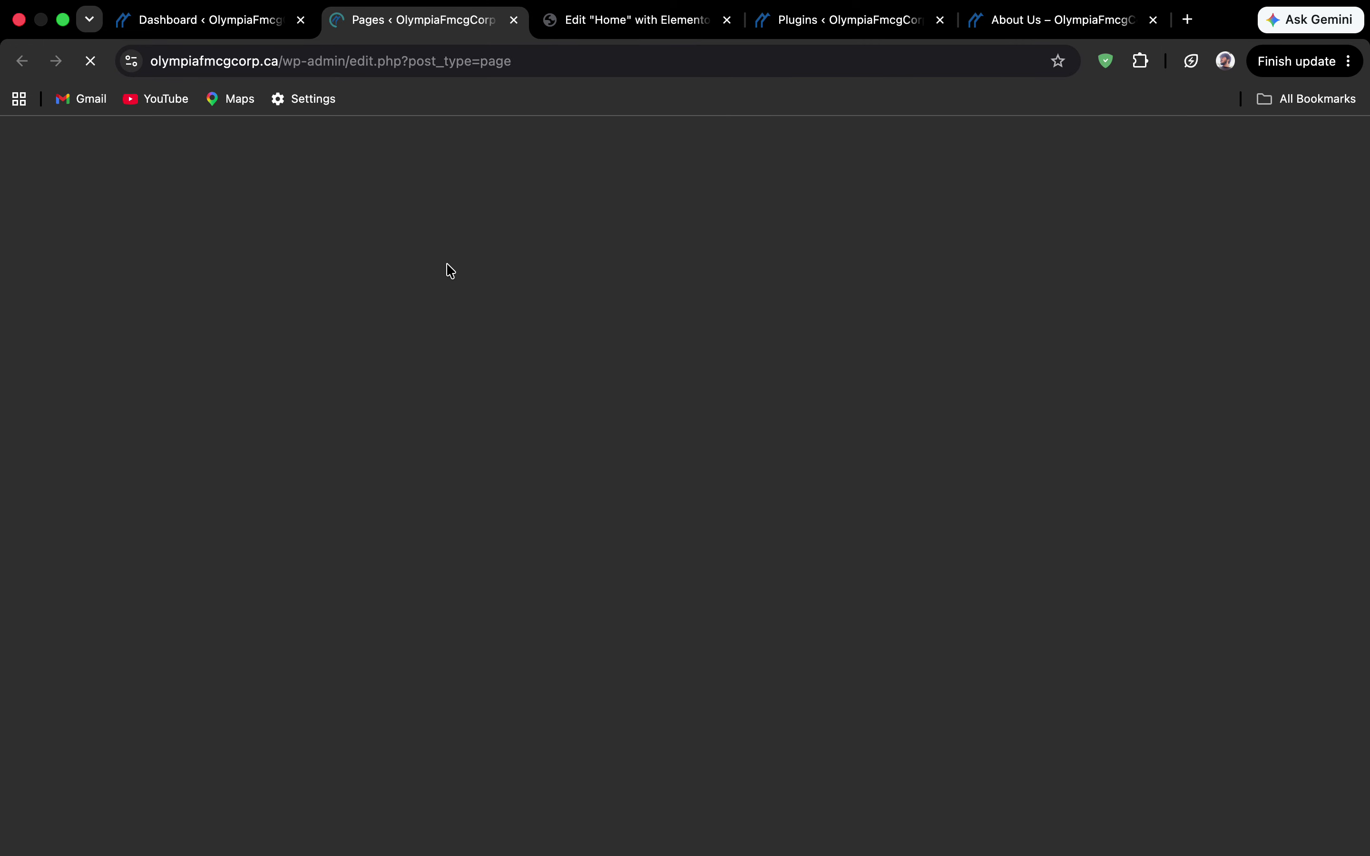
Look over the dashboard's Pages list and the live About Us page from its text sections down to the footer.
scroll(447, 288, down, 3)
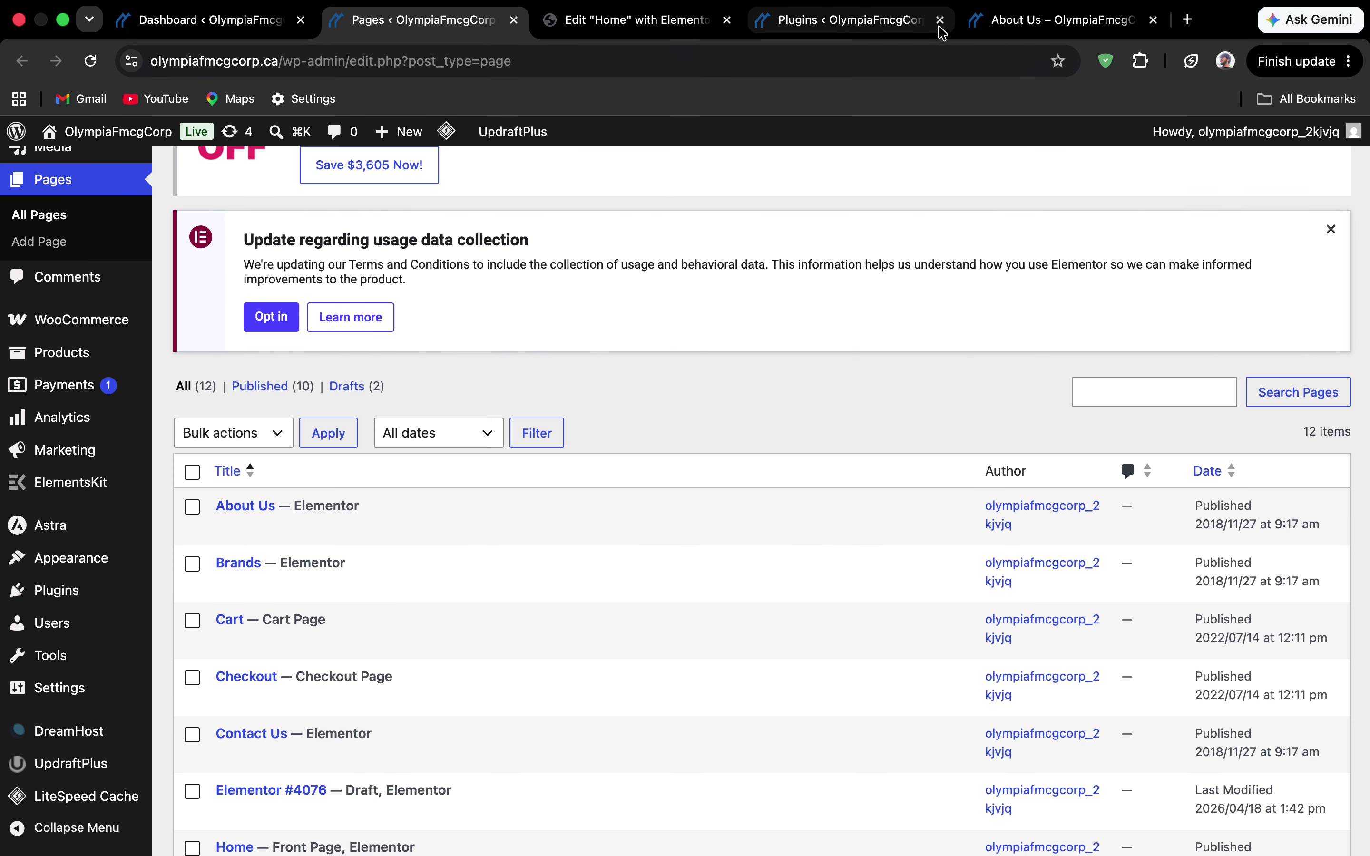
click(1016, 23)
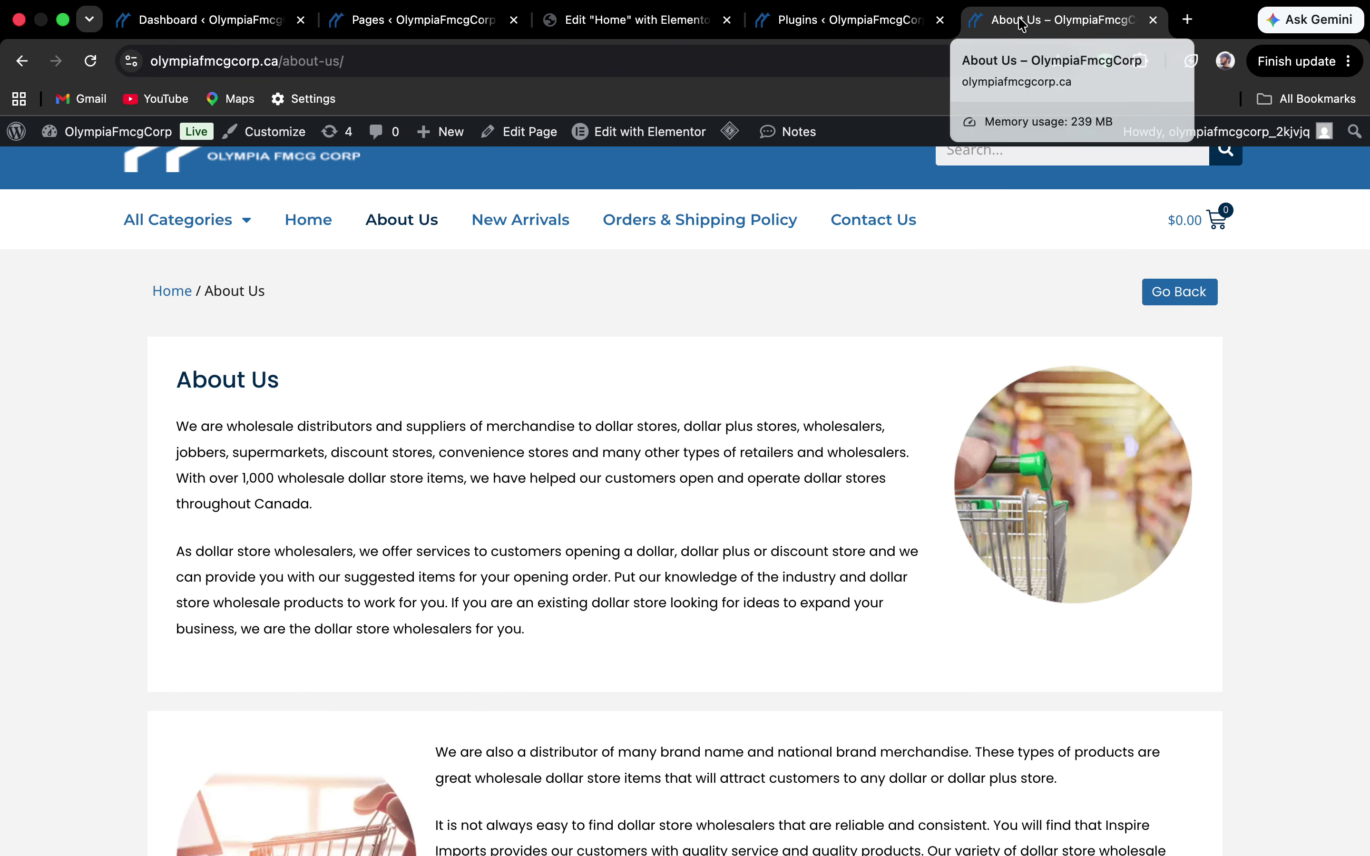
scroll(710, 316, down, 1)
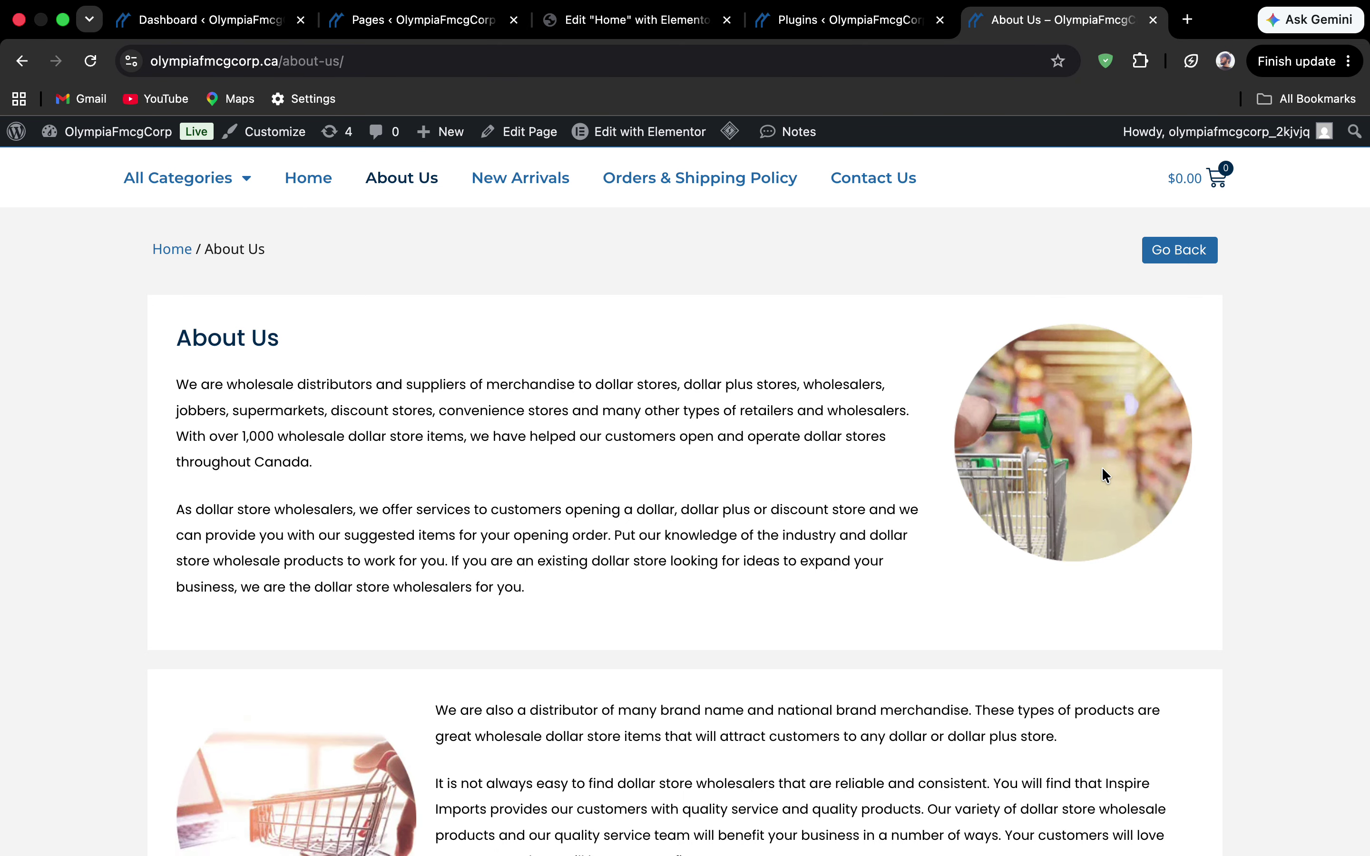
scroll(1101, 467, down, 3)
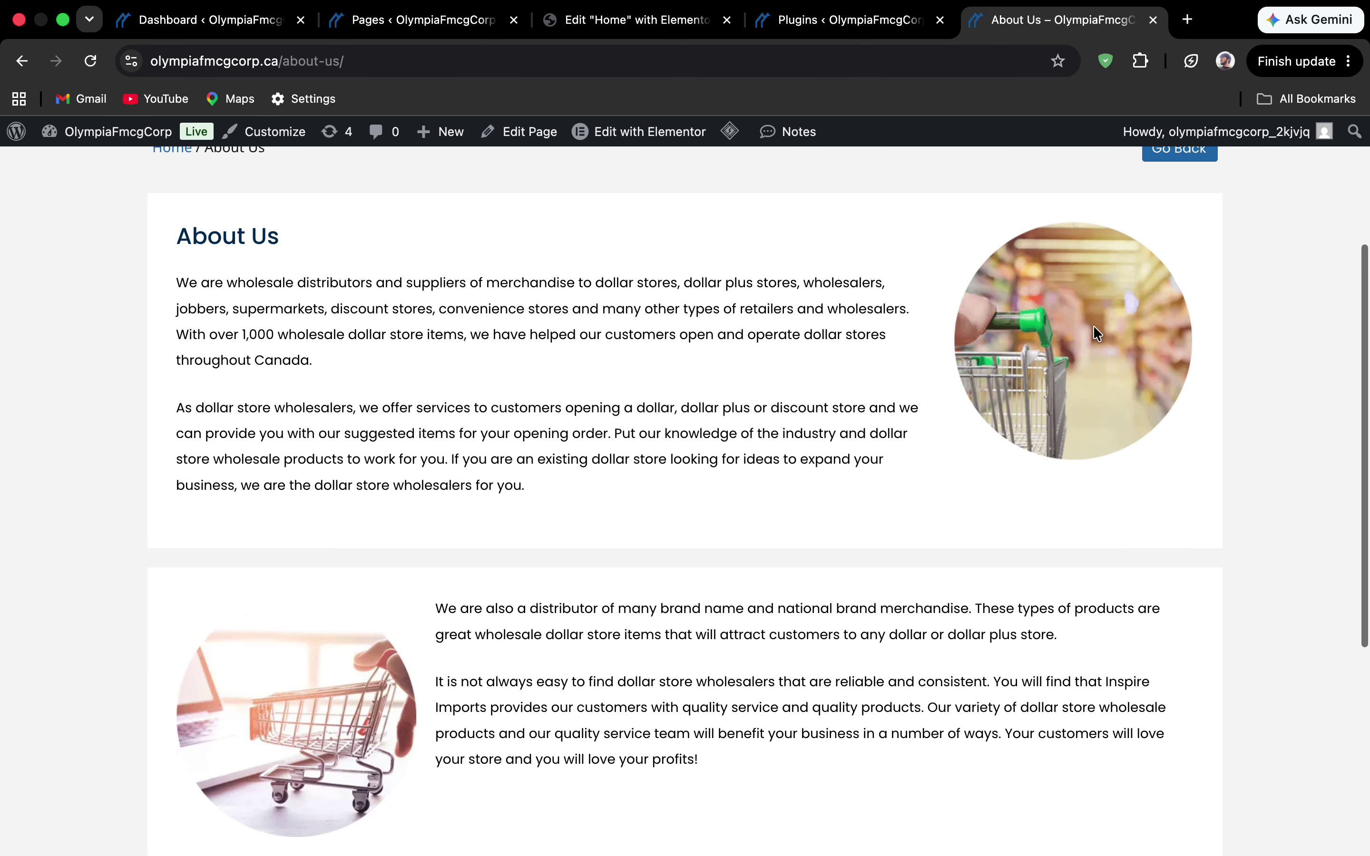
scroll(1094, 327, down, 5)
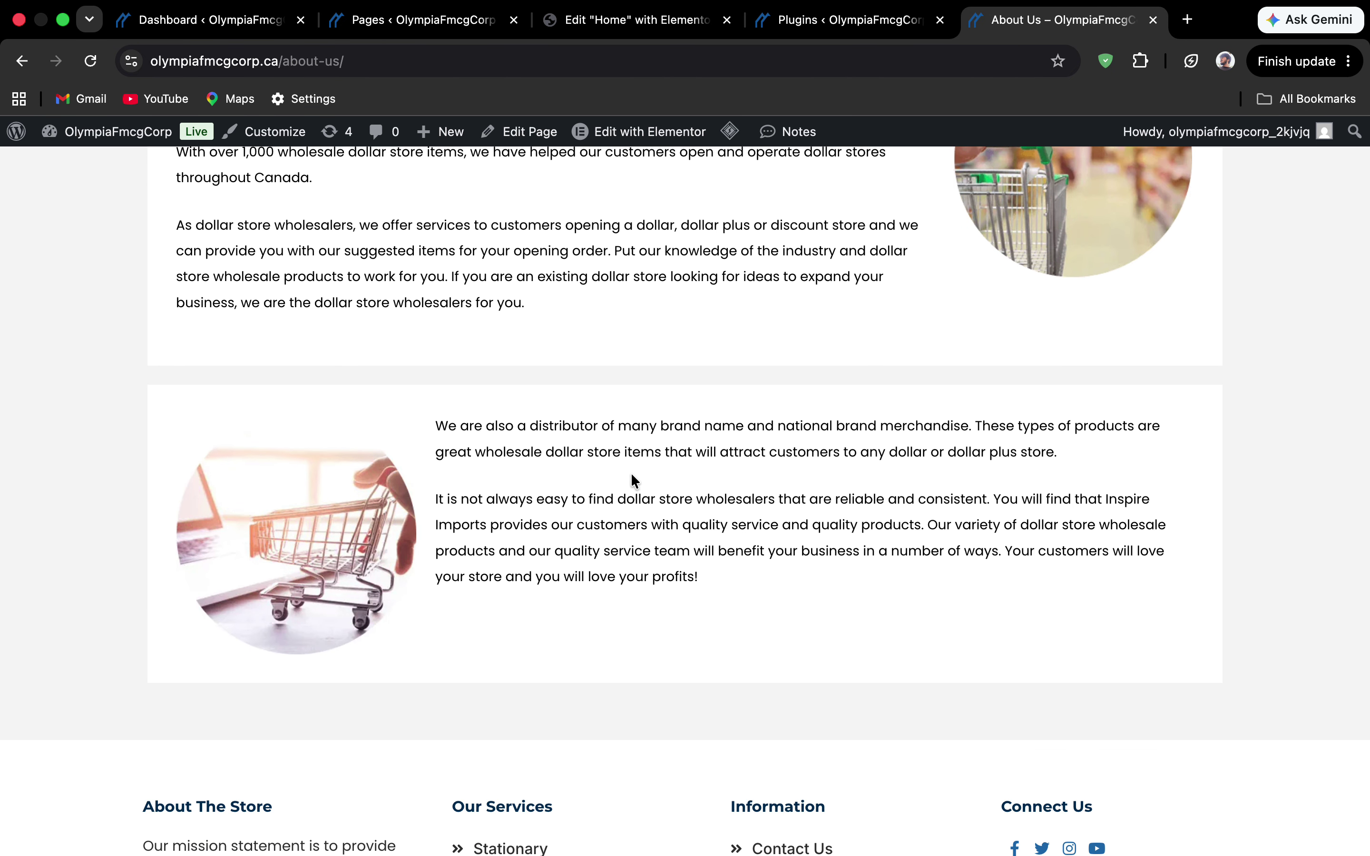
scroll(648, 476, down, 5)
scroll(648, 492, up, 15)
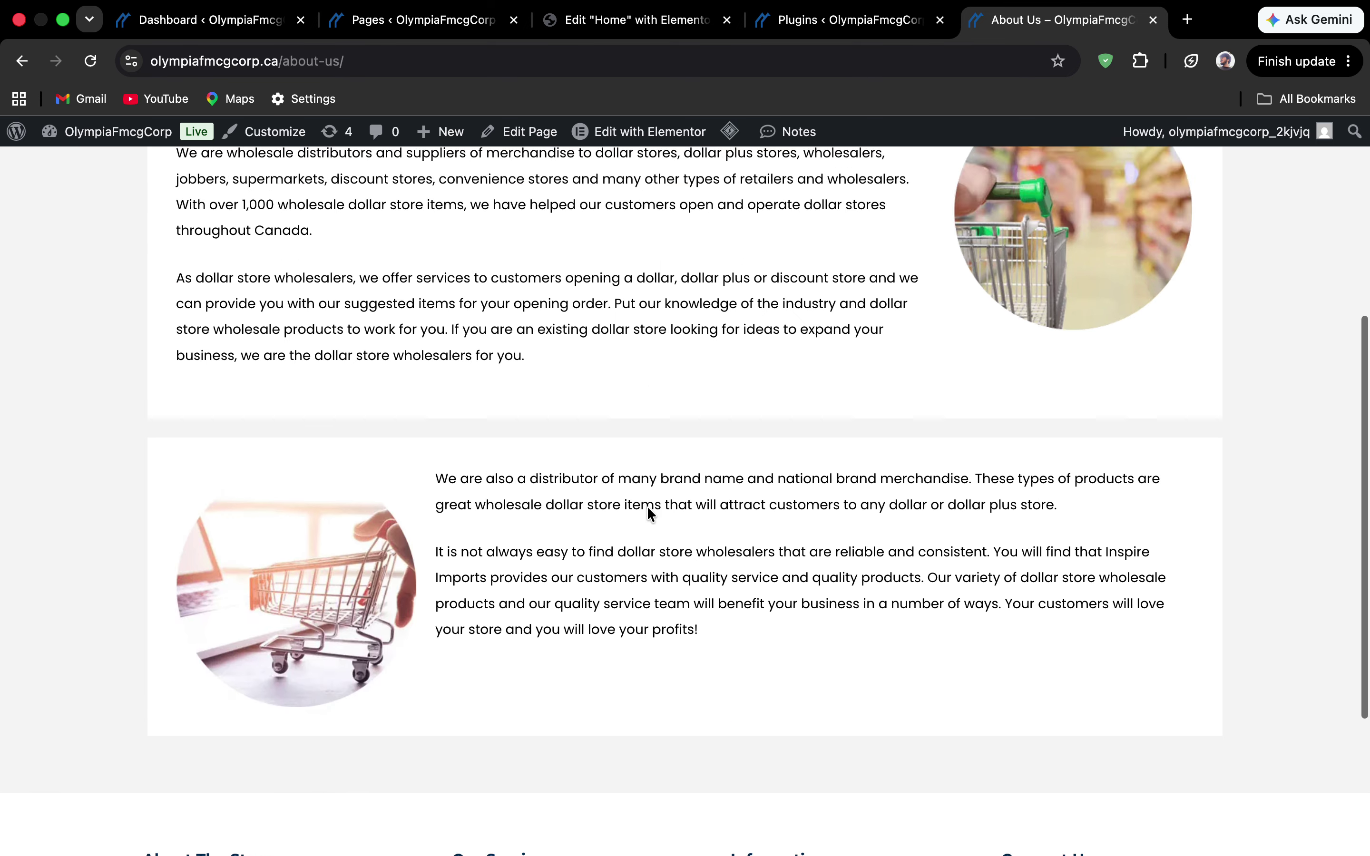
Close the About Us tab, reopen the live site in a new tab and view its New Arrivals page.
click(1152, 20)
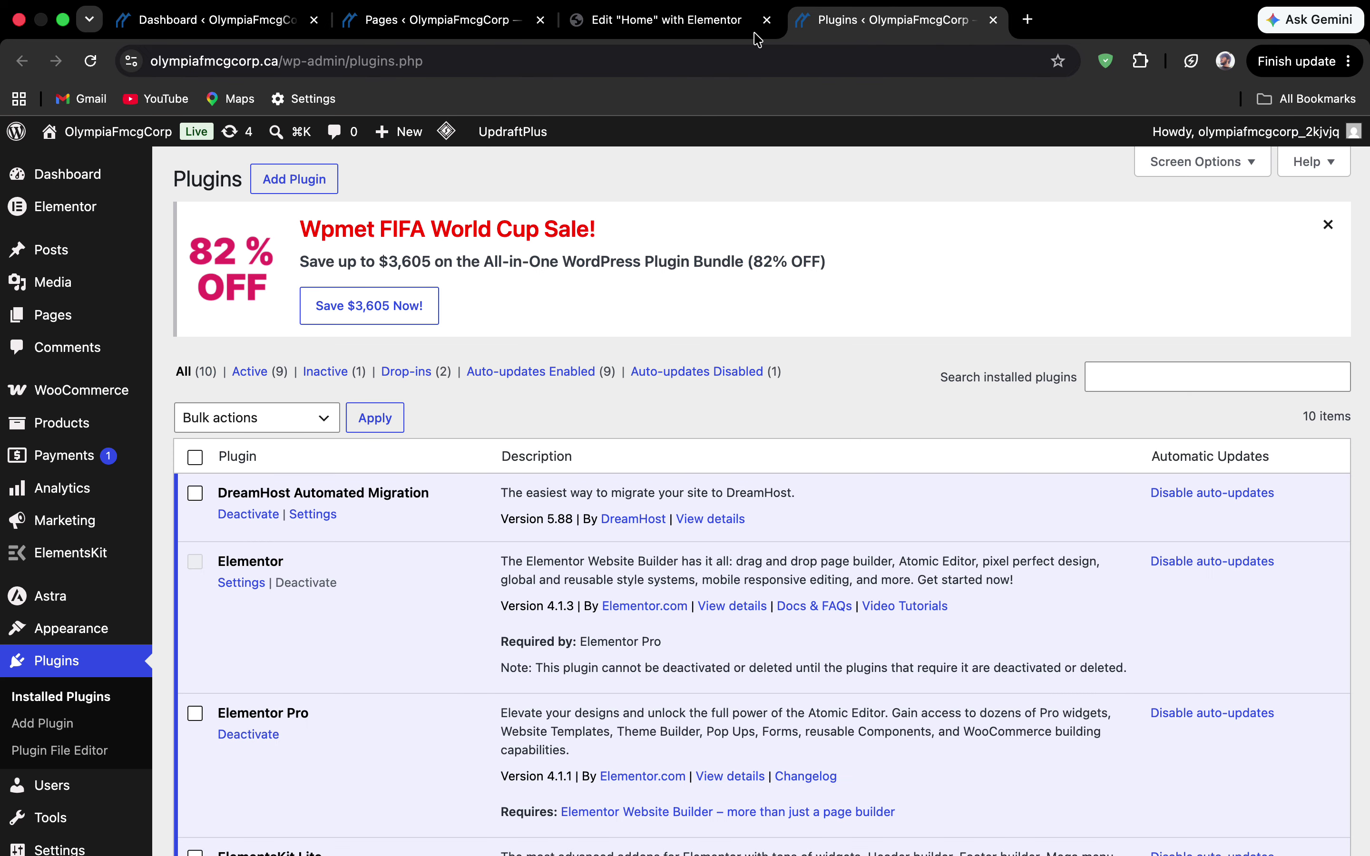
mouse_move(115, 136)
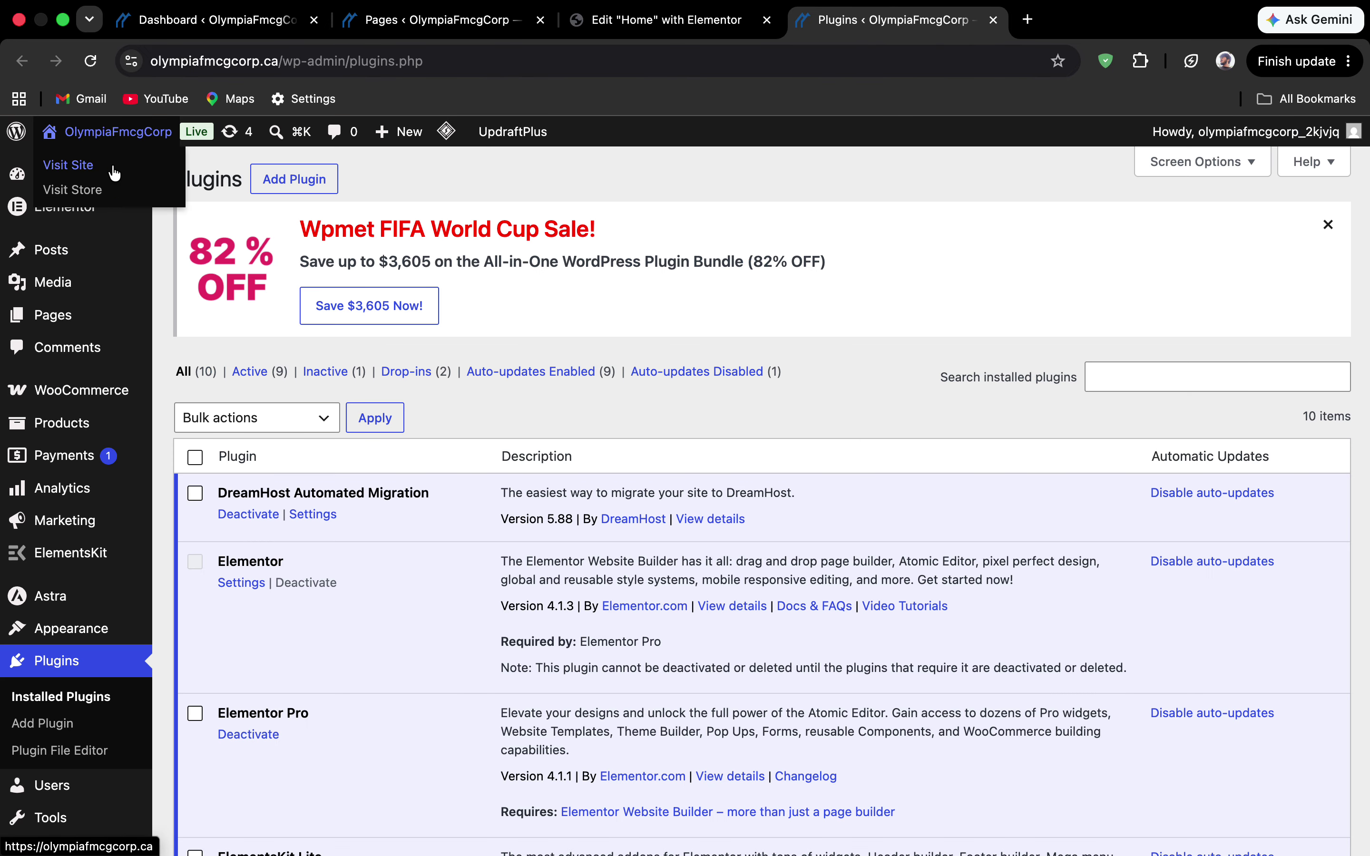
super+click(114, 169)
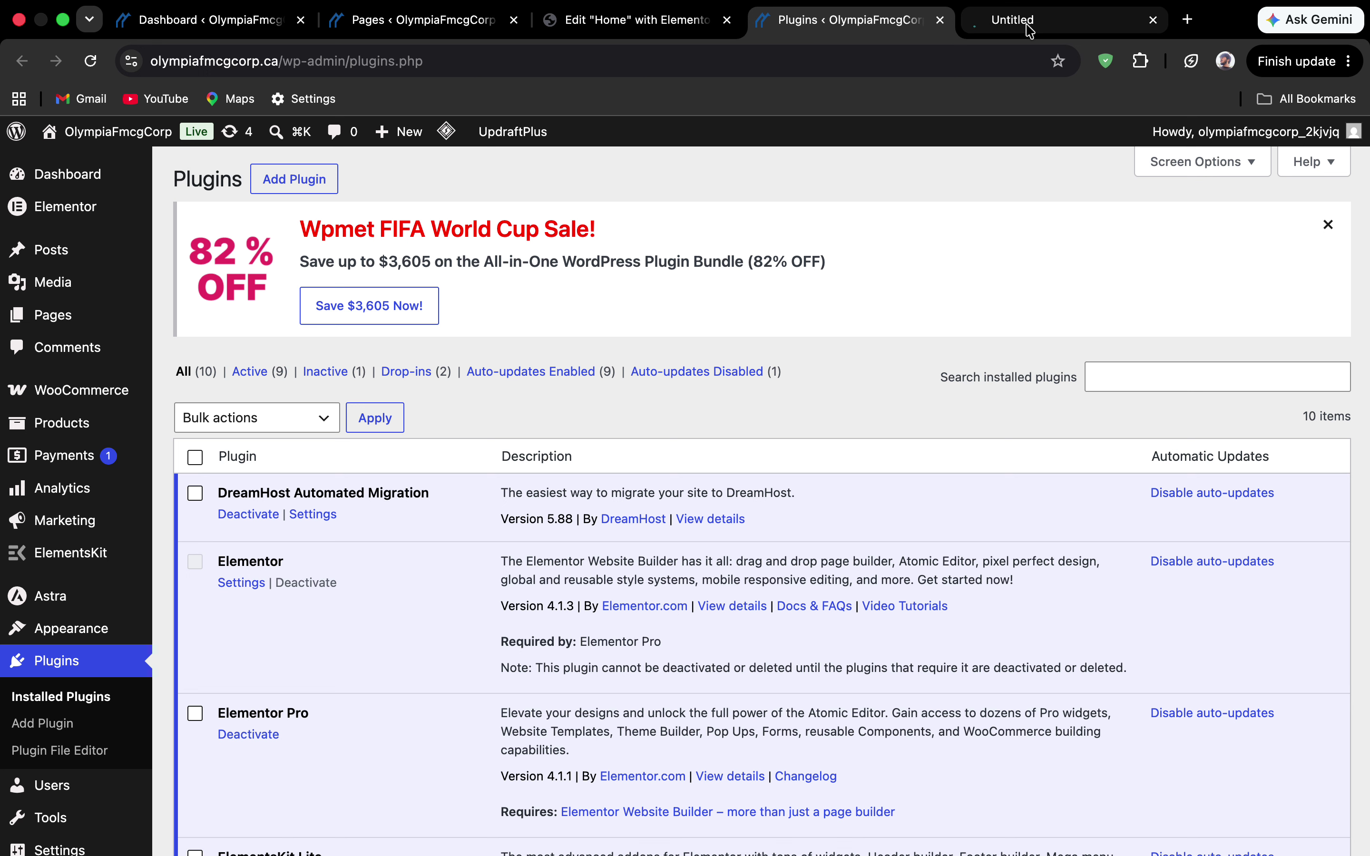
click(1052, 20)
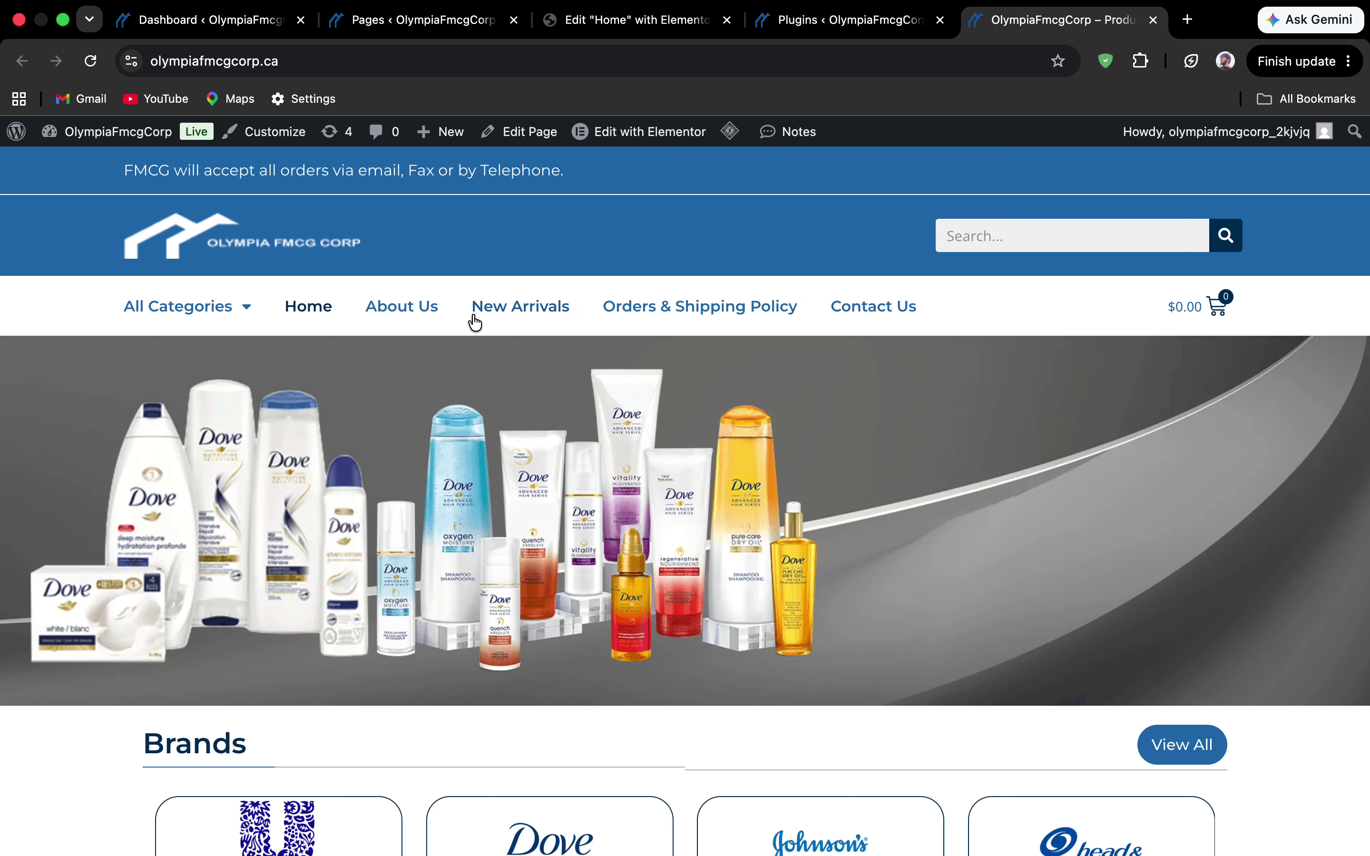
click(496, 311)
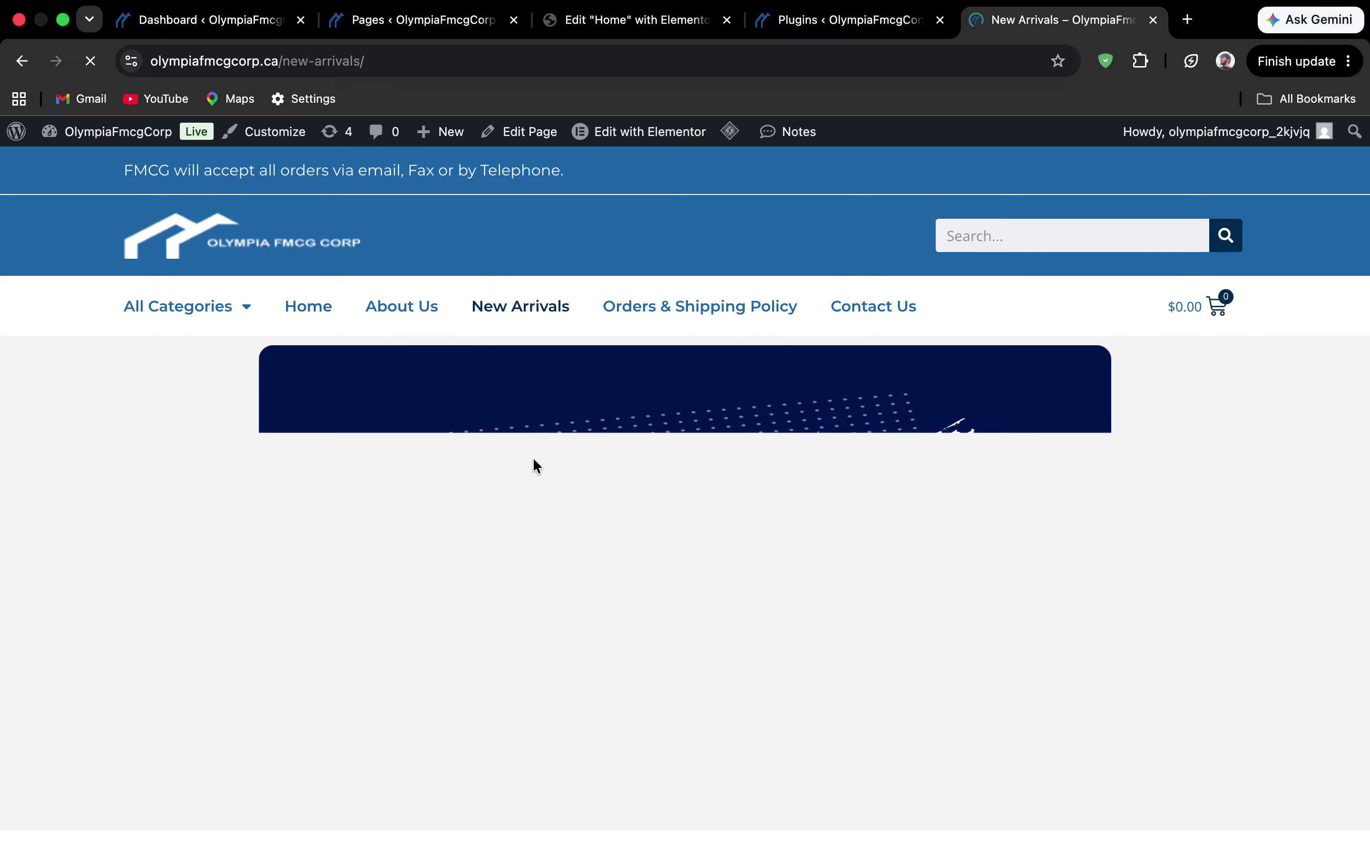
scroll(569, 445, down, 2)
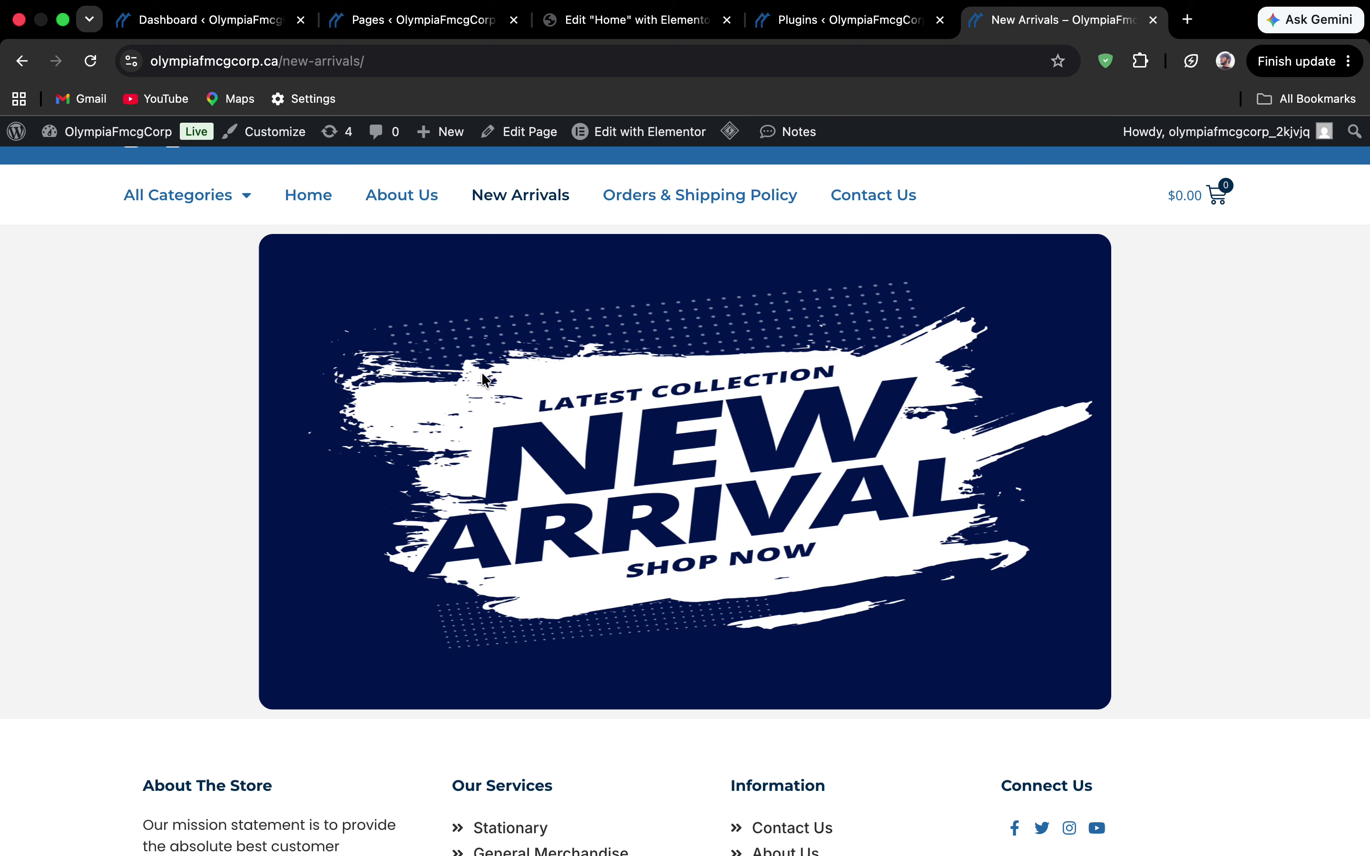
Open the live site's Orders & Shipping Policy page and examine its Shipped To form and footer.
click(678, 212)
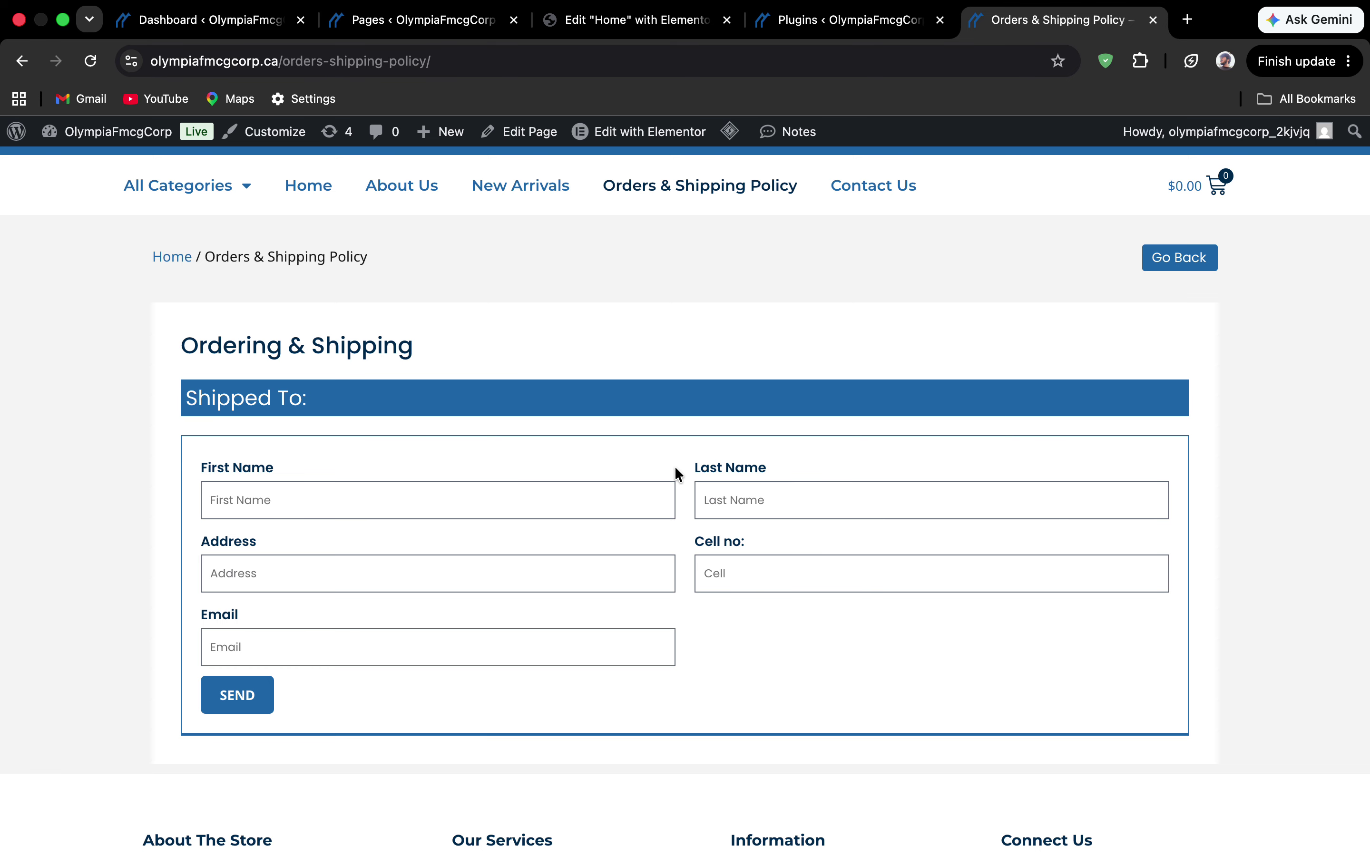
scroll(678, 473, down, 1)
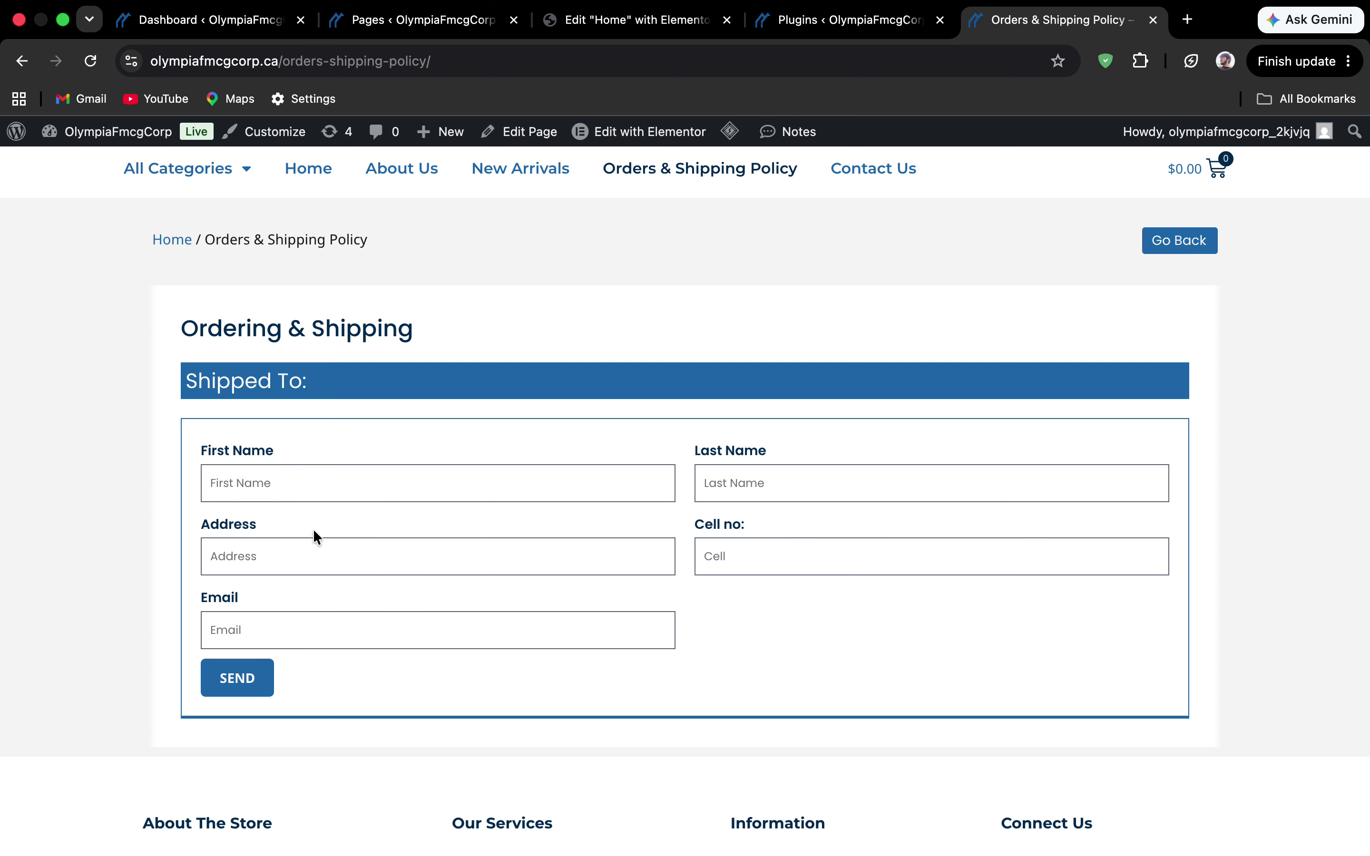
scroll(320, 633, down, 2)
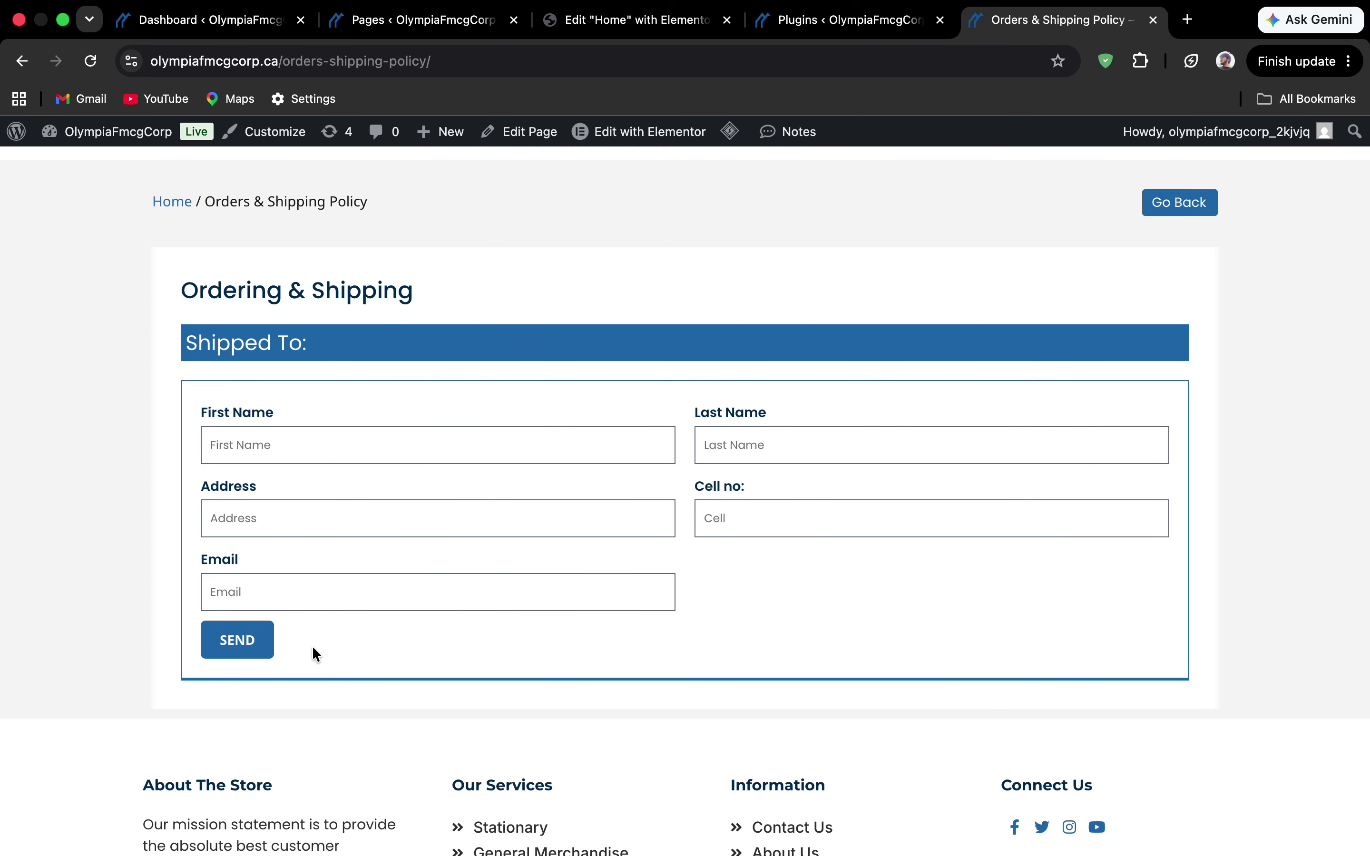
scroll(557, 527, down, 5)
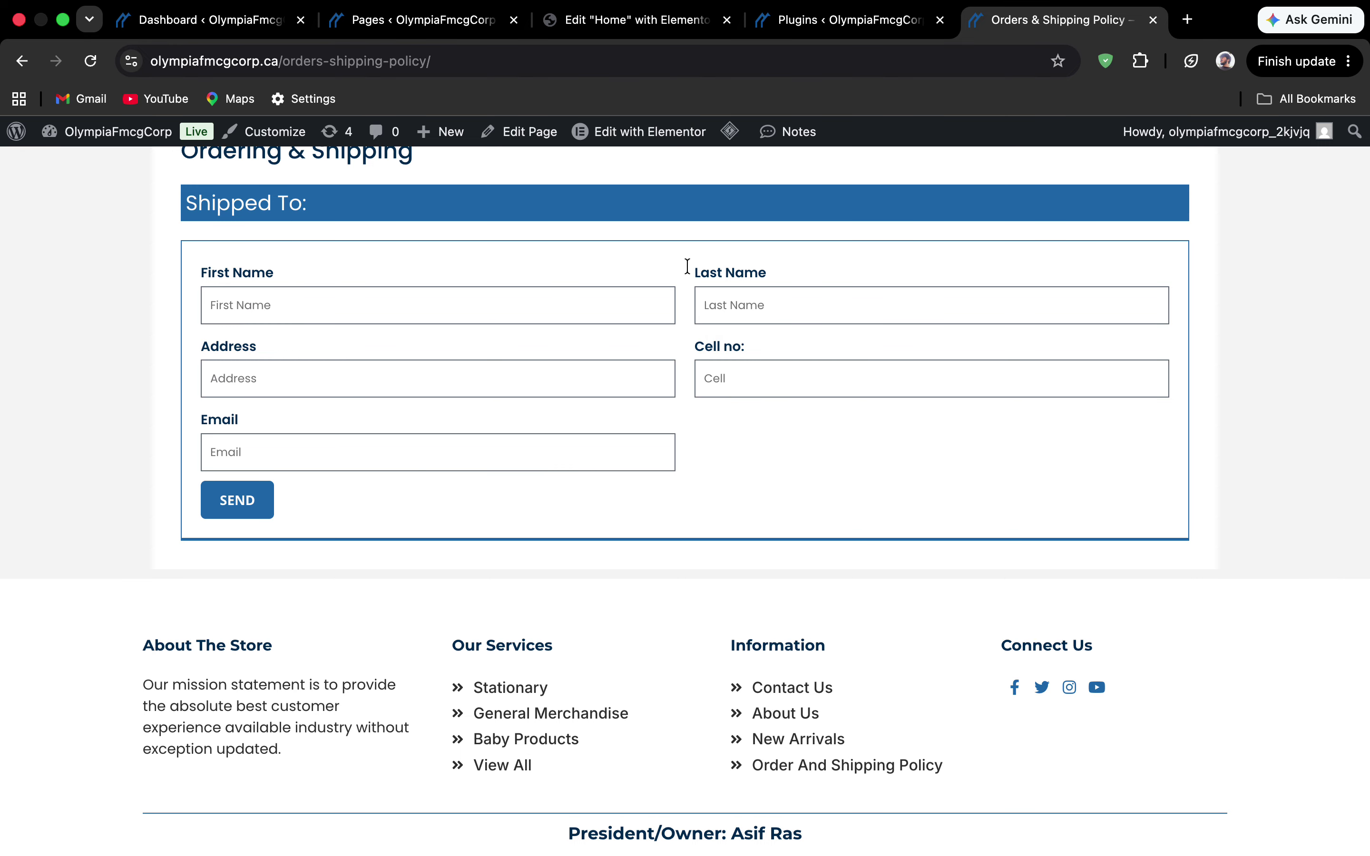
scroll(595, 526, up, 10)
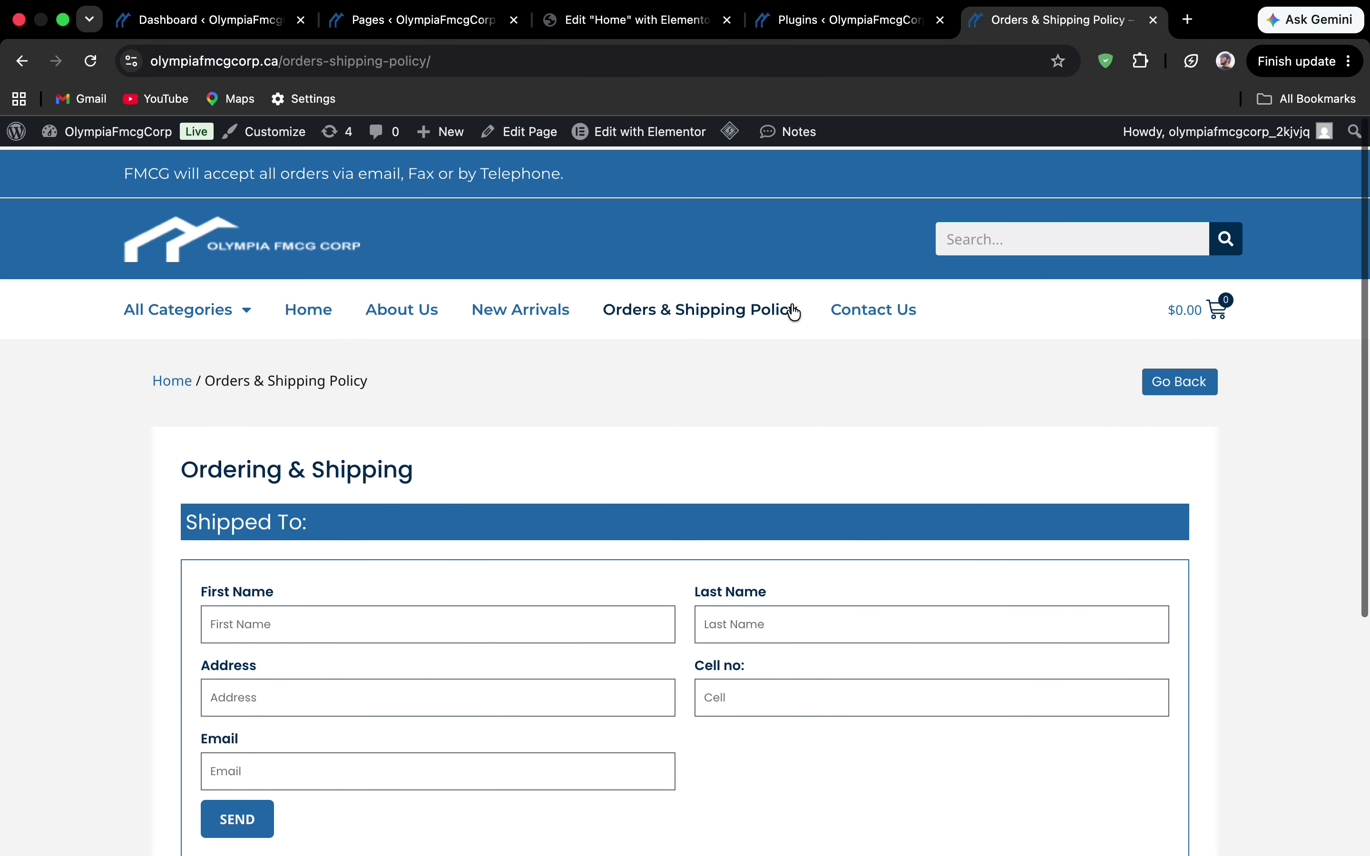
Open the live site's Contact Us page and examine its contact details, message form and footer.
click(876, 306)
scroll(875, 306, down, 1)
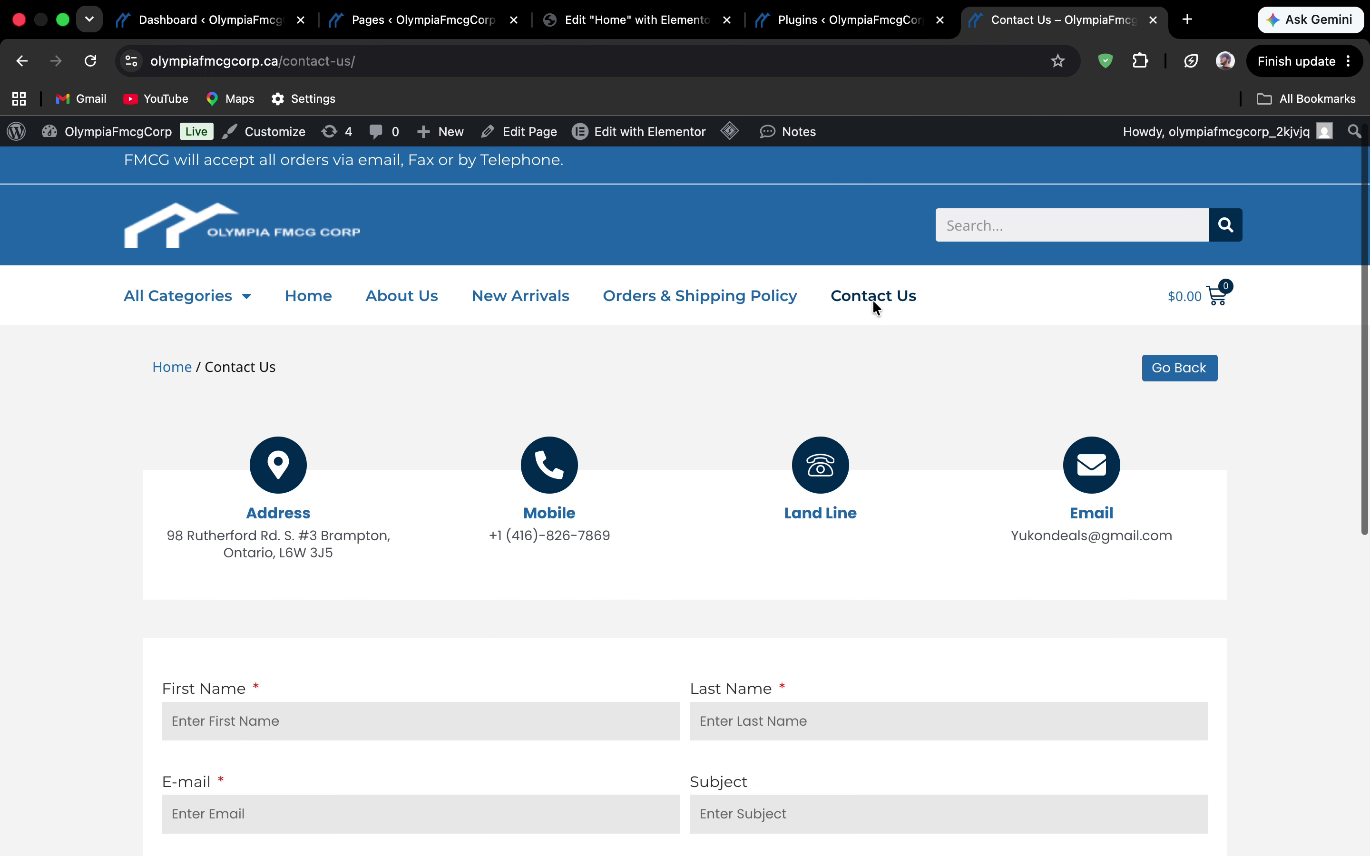
scroll(873, 302, down, 2)
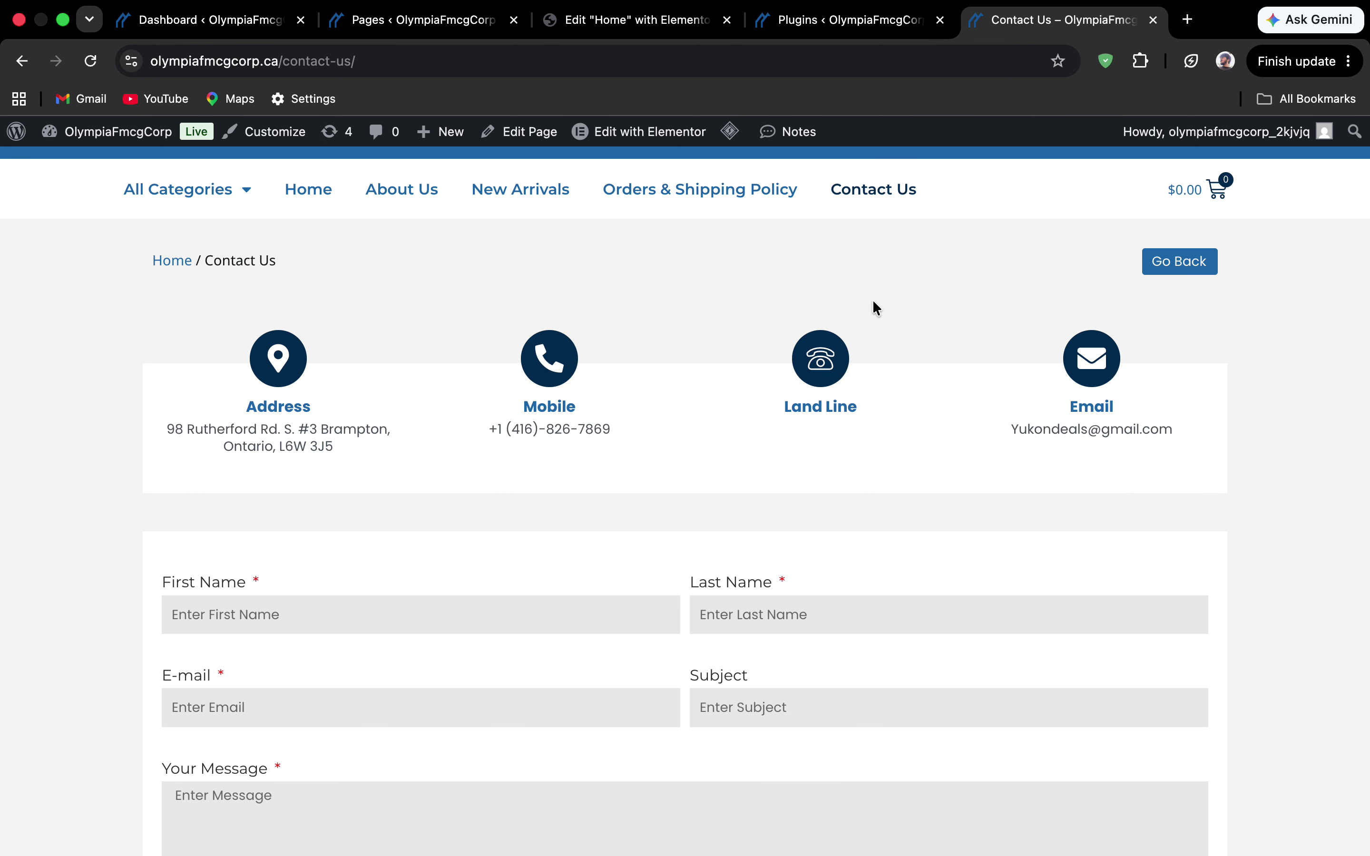
scroll(795, 405, down, 1)
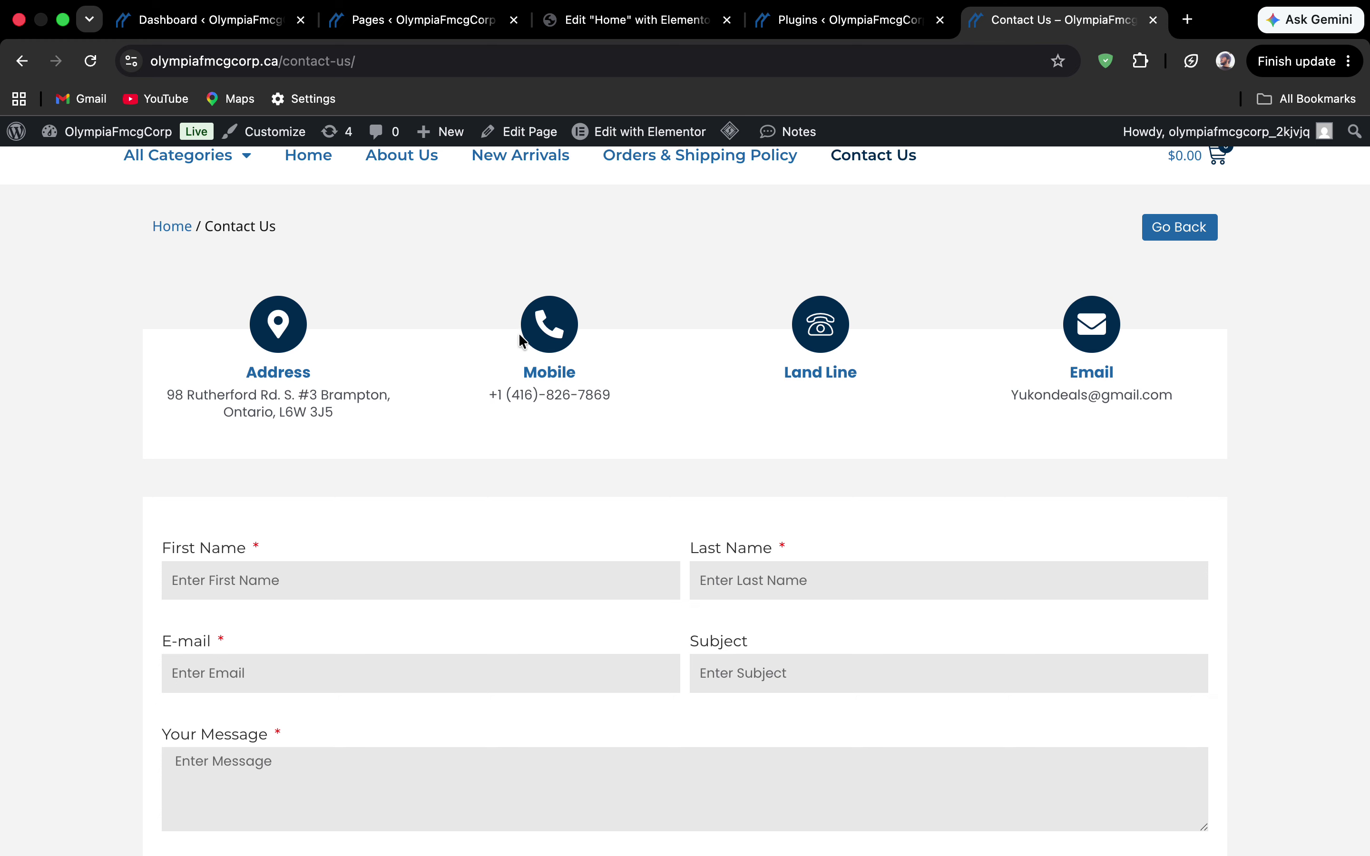
scroll(1001, 354, down, 2)
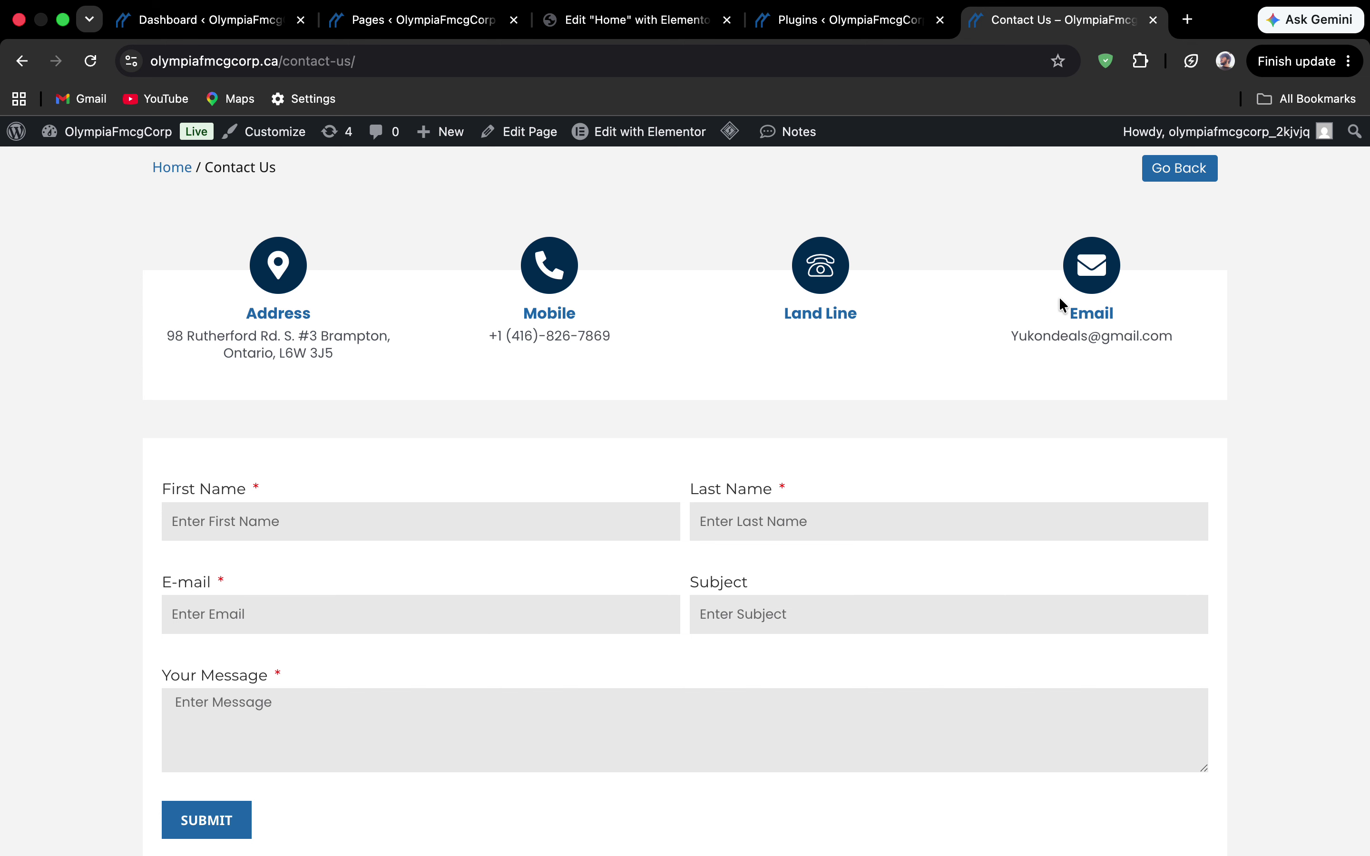
scroll(1058, 306, down, 2)
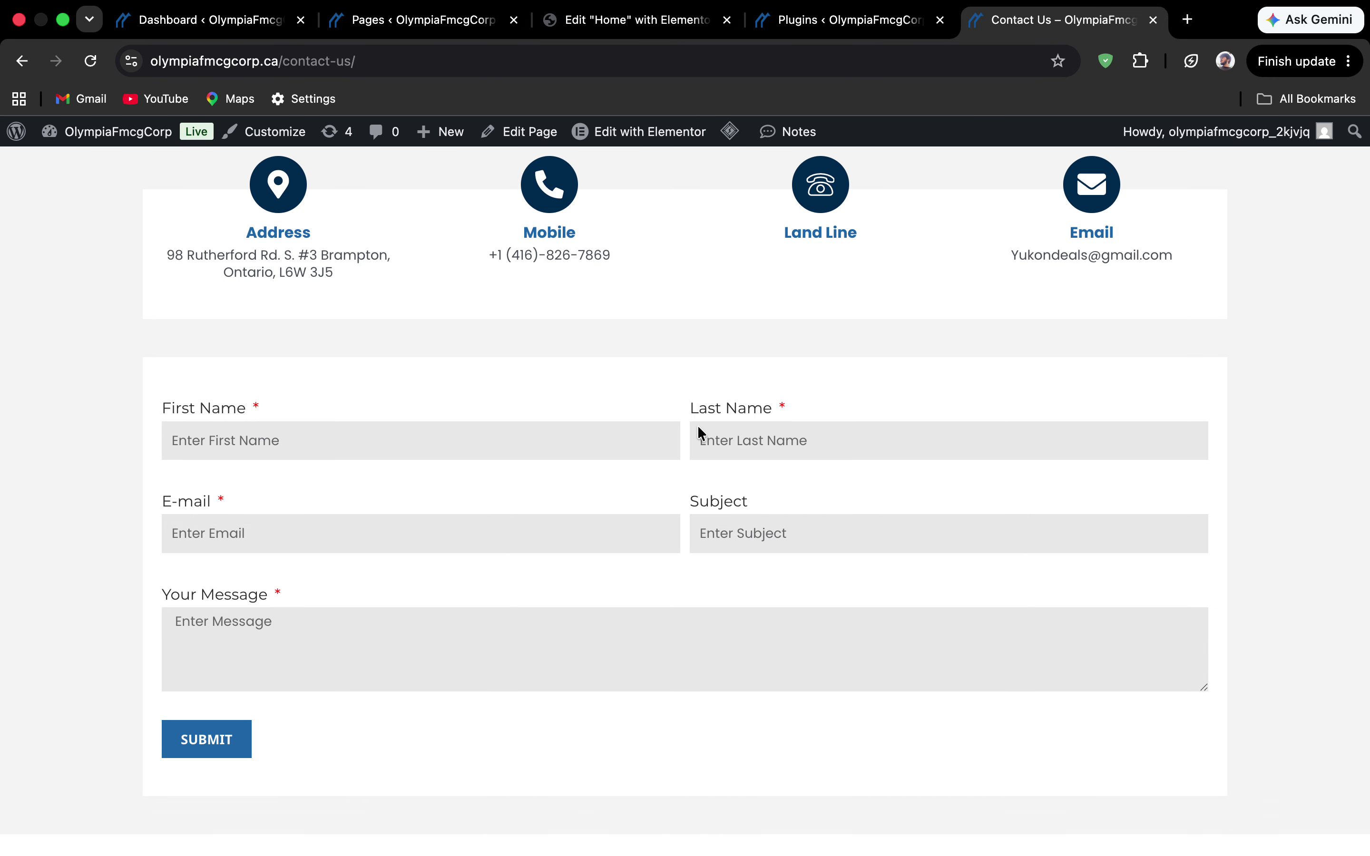
scroll(609, 533, down, 3)
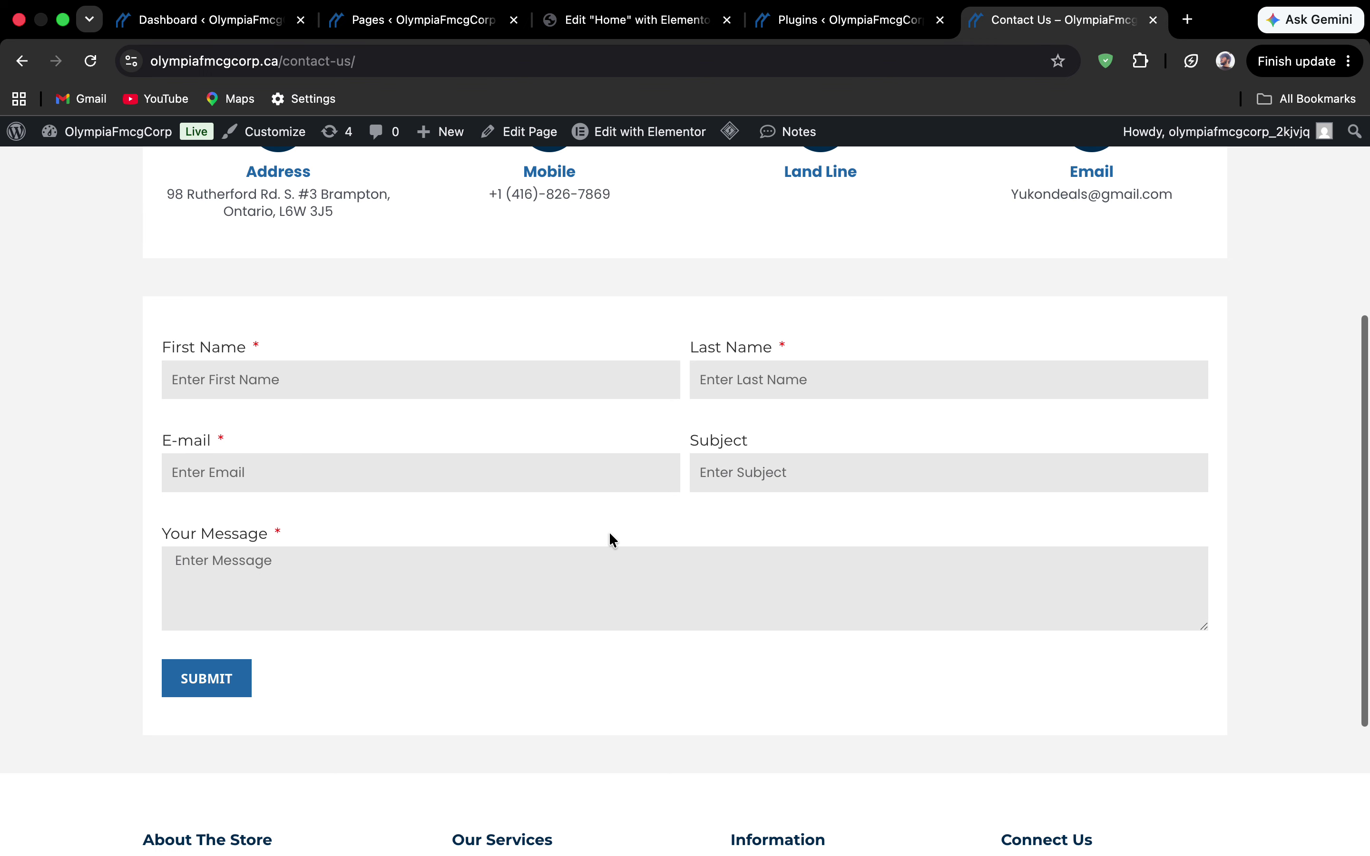
scroll(610, 533, down, 2)
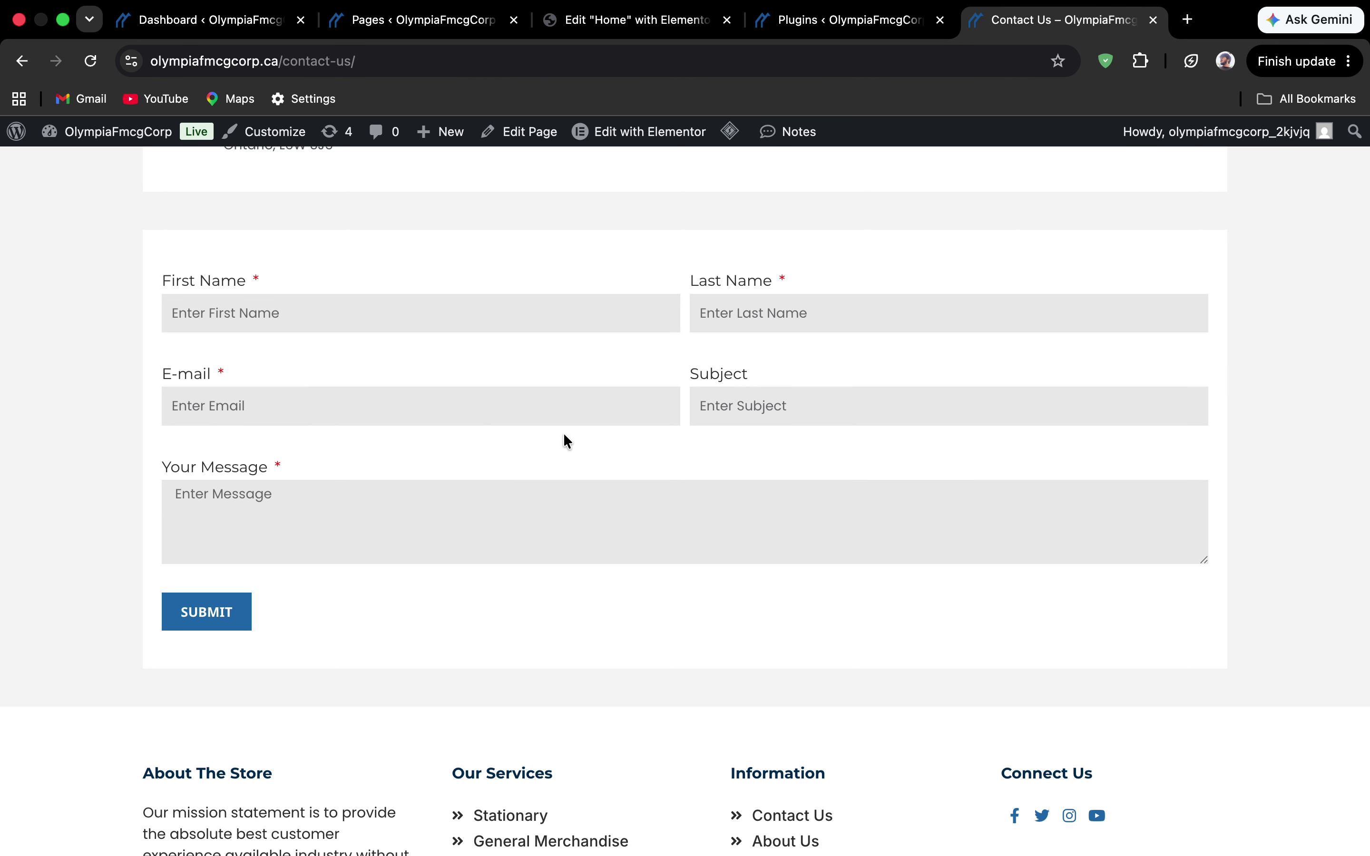
scroll(564, 435, up, 4)
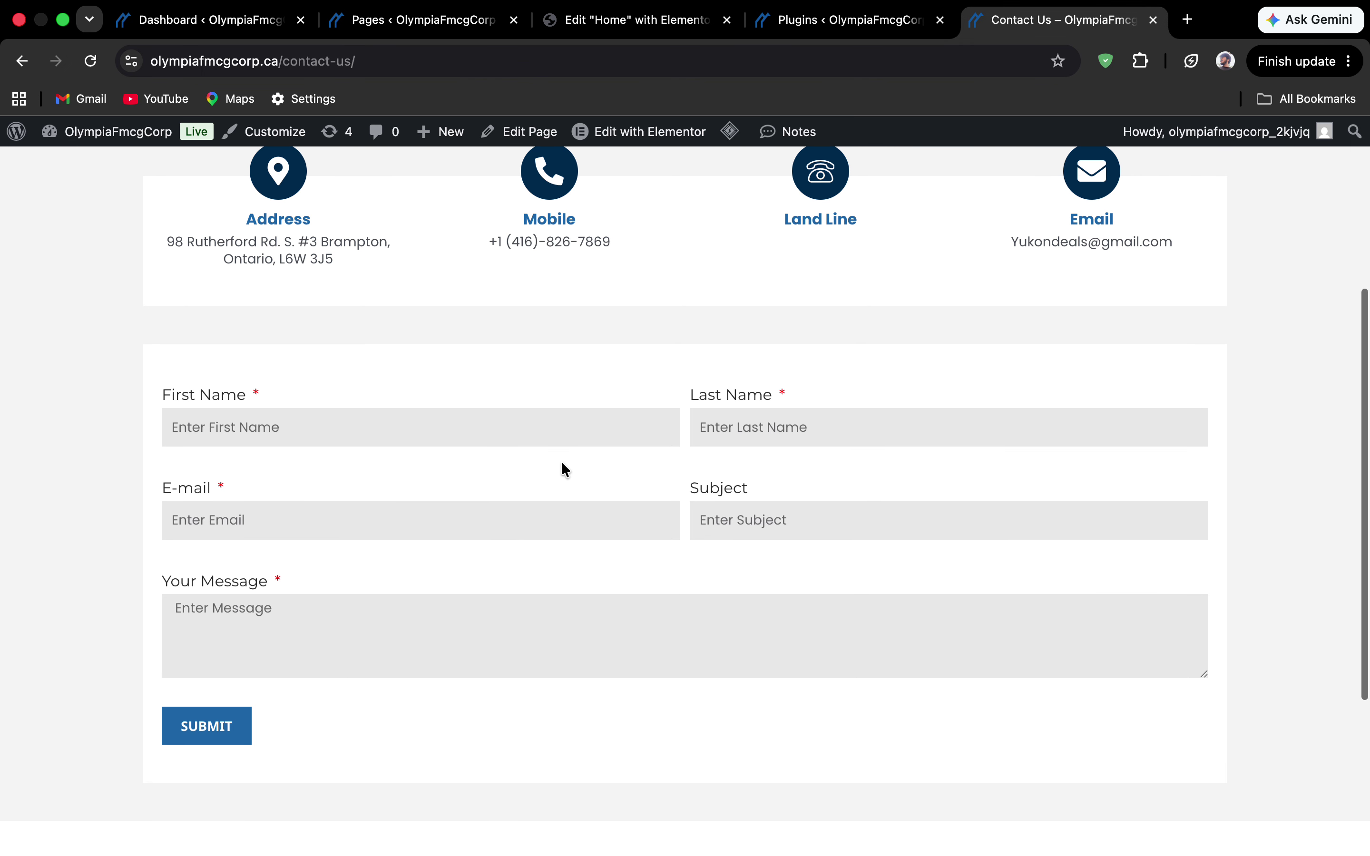
scroll(563, 469, down, 10)
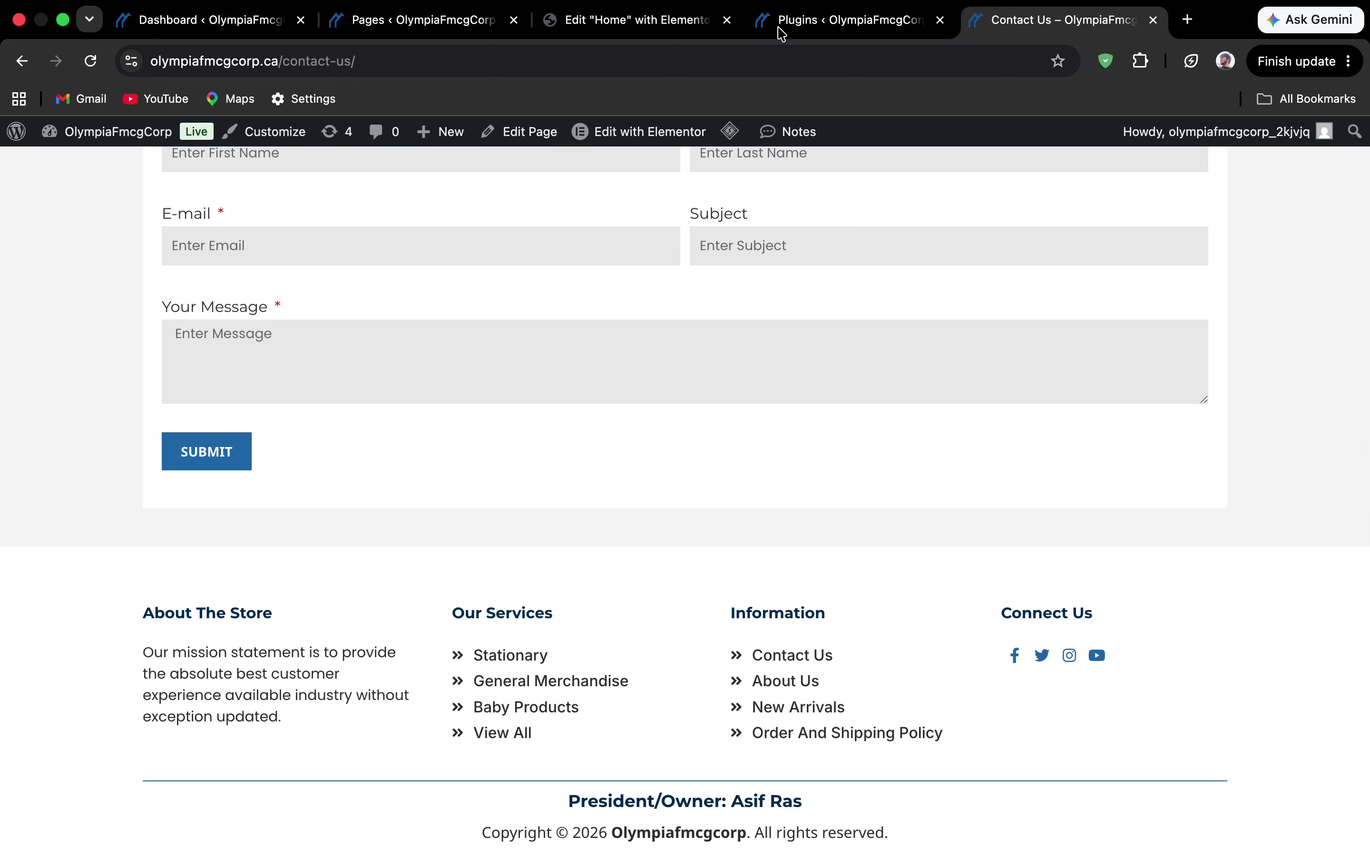
Return to the Home page in the Elementor editor and open its footer template for editing.
click(428, 17)
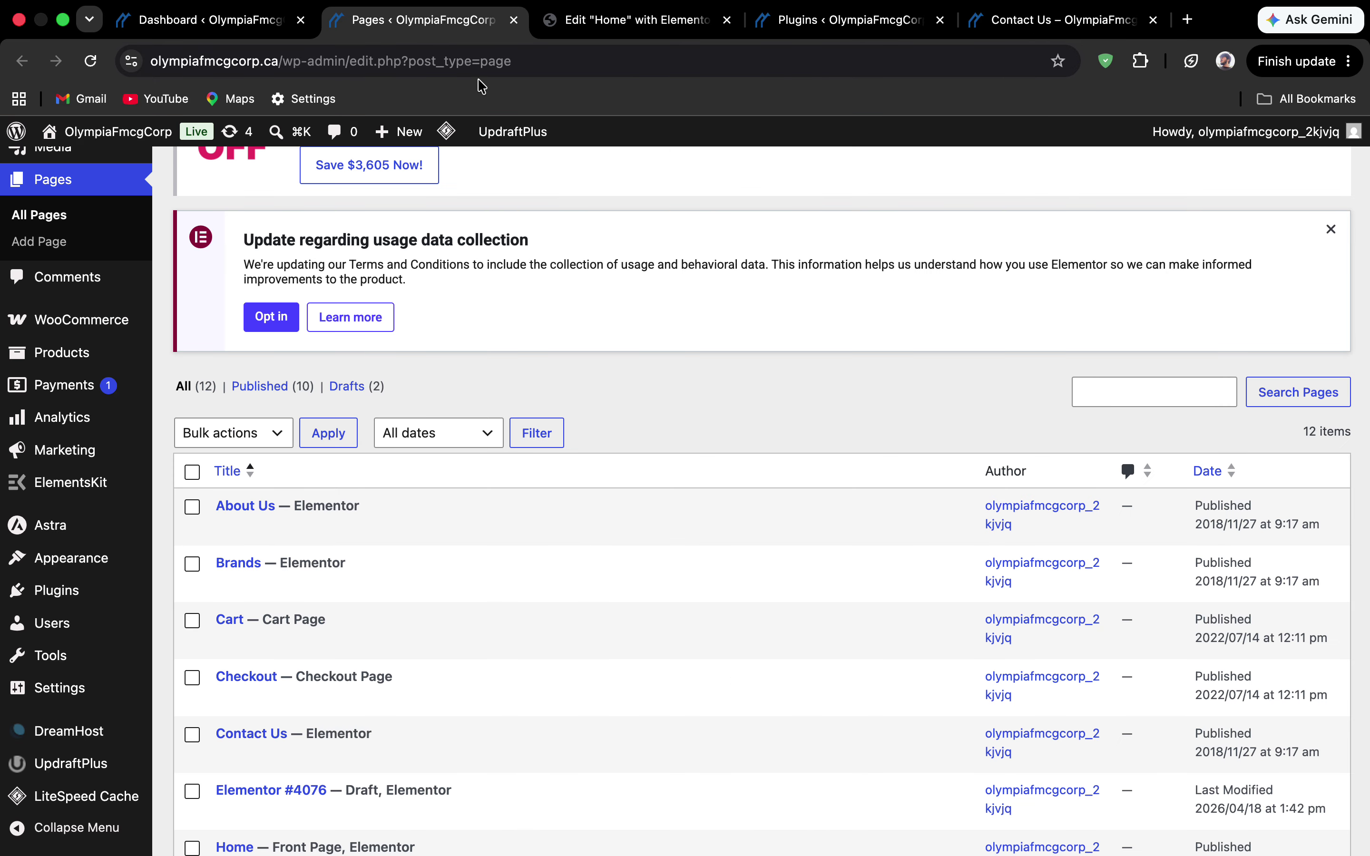
click(673, 22)
scroll(666, 373, down, 15)
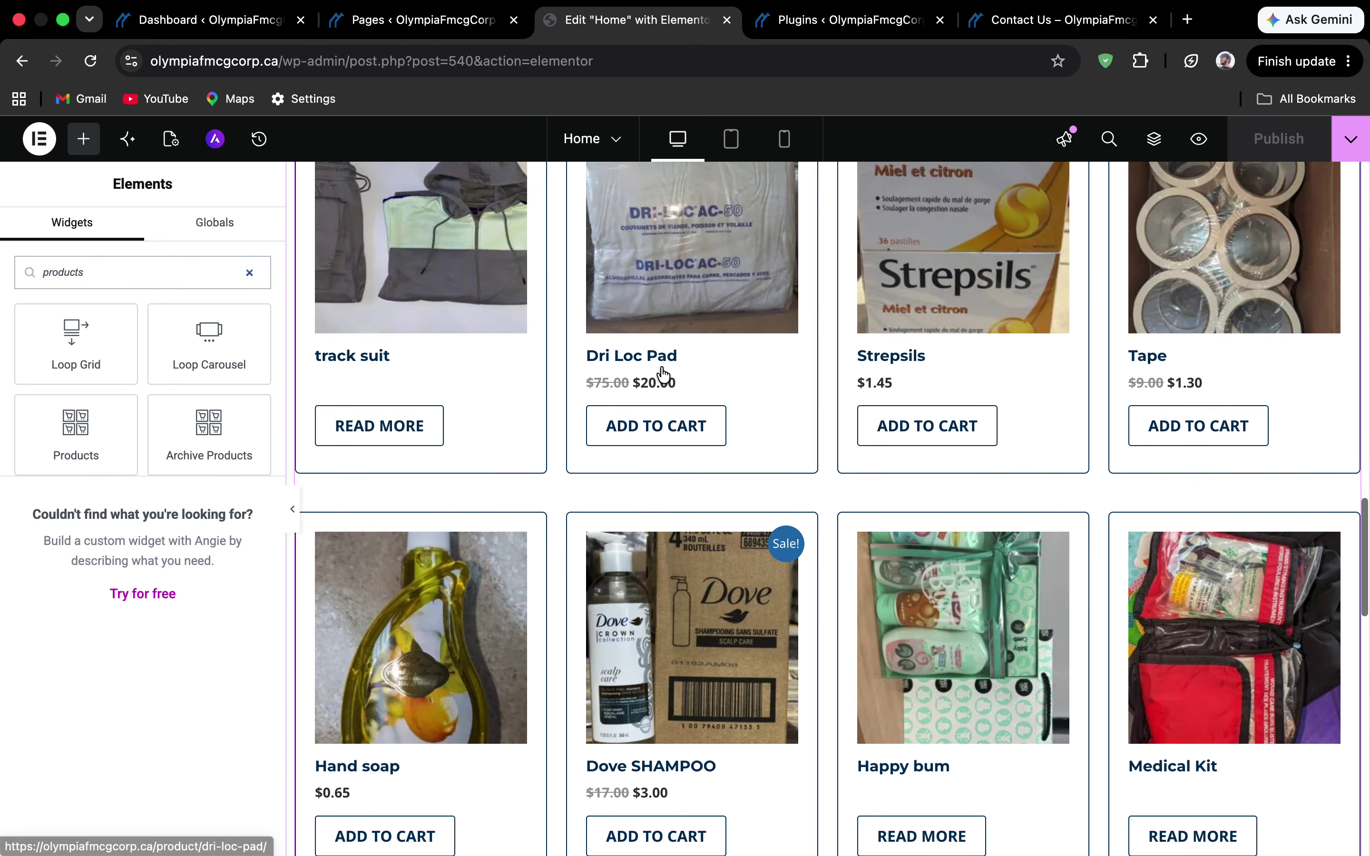
scroll(661, 373, down, 10)
click(840, 570)
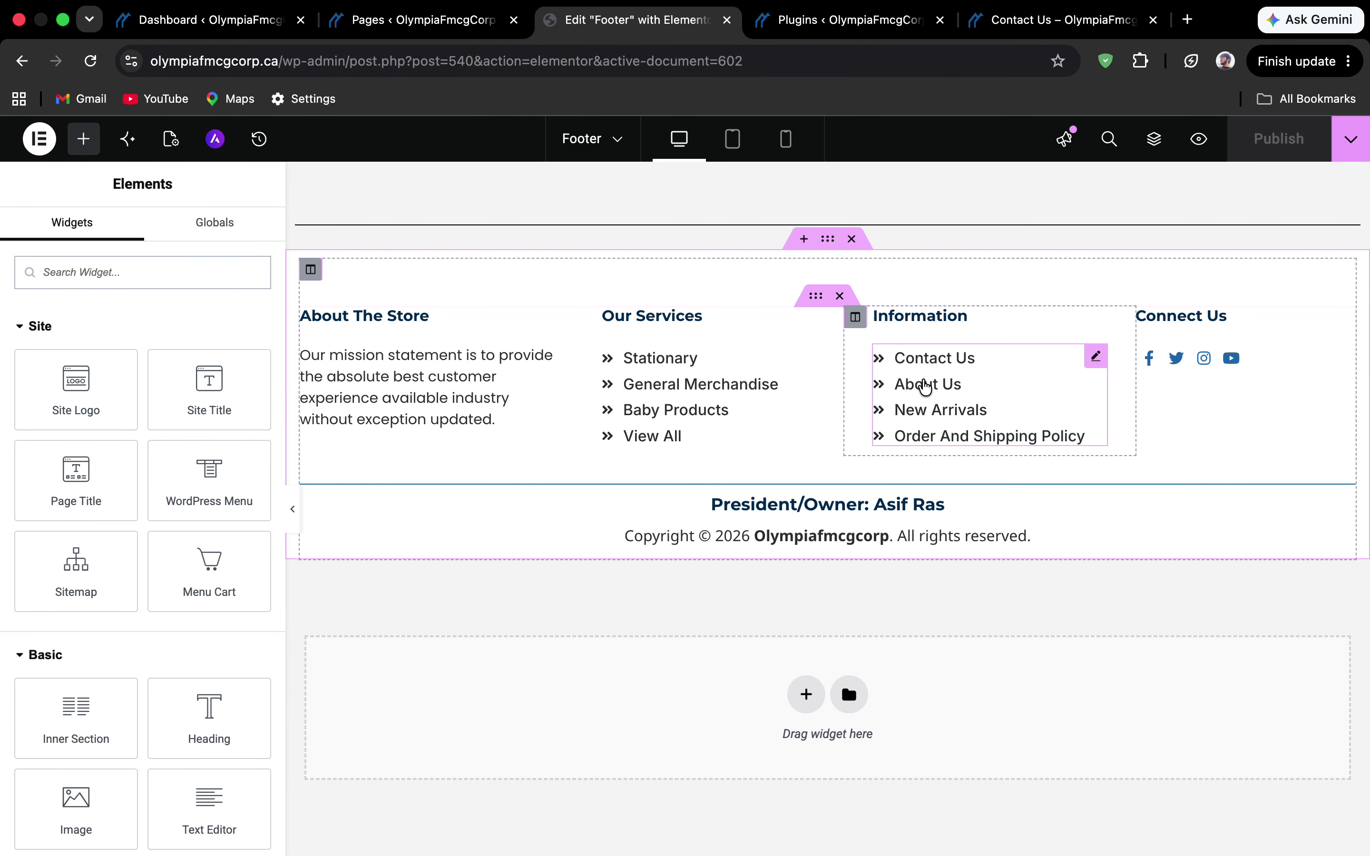
scroll(923, 317, up, 1)
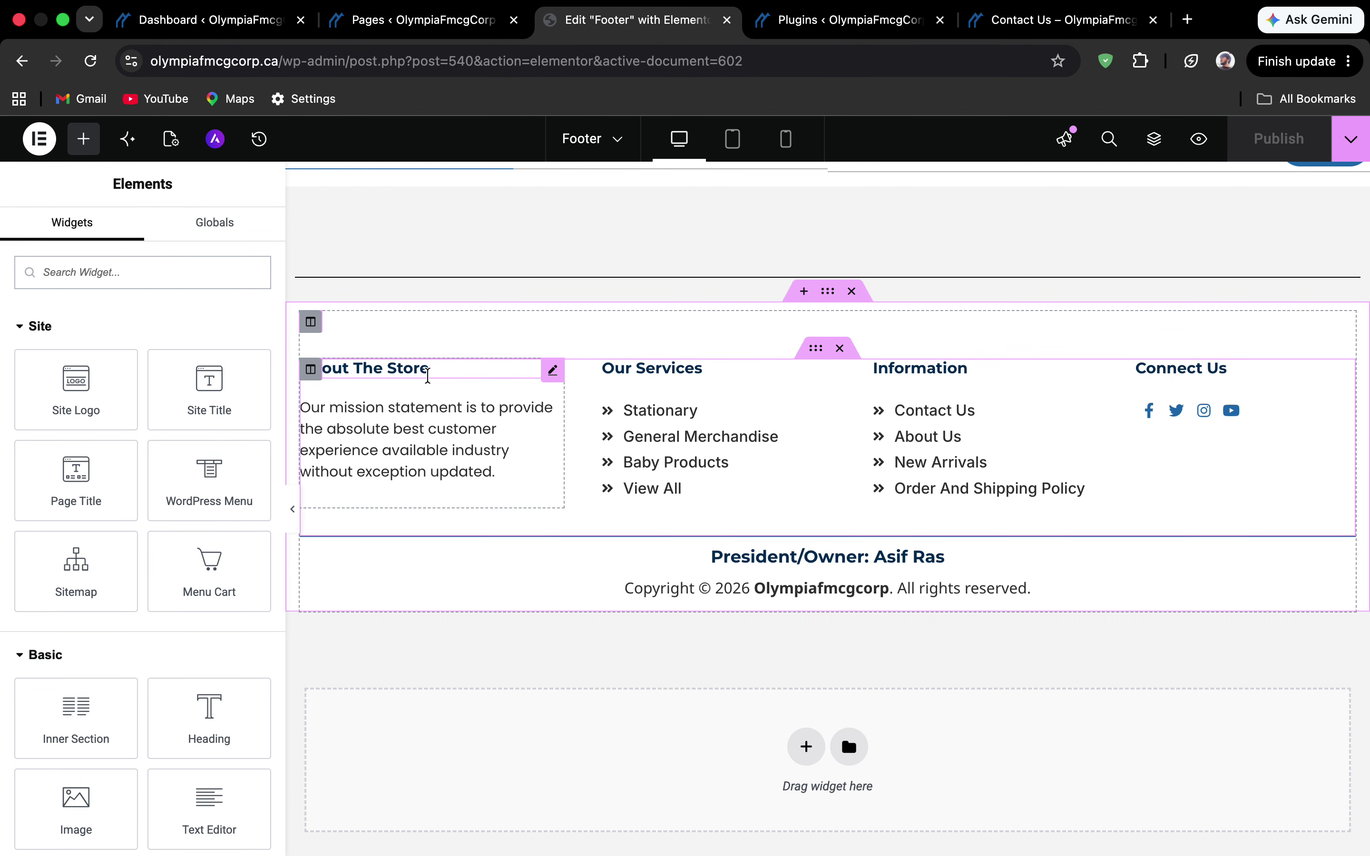
Inspect the footer's About The Store heading and the Our Services icon list, including the Stationary item's text, icon and link settings.
click(385, 367)
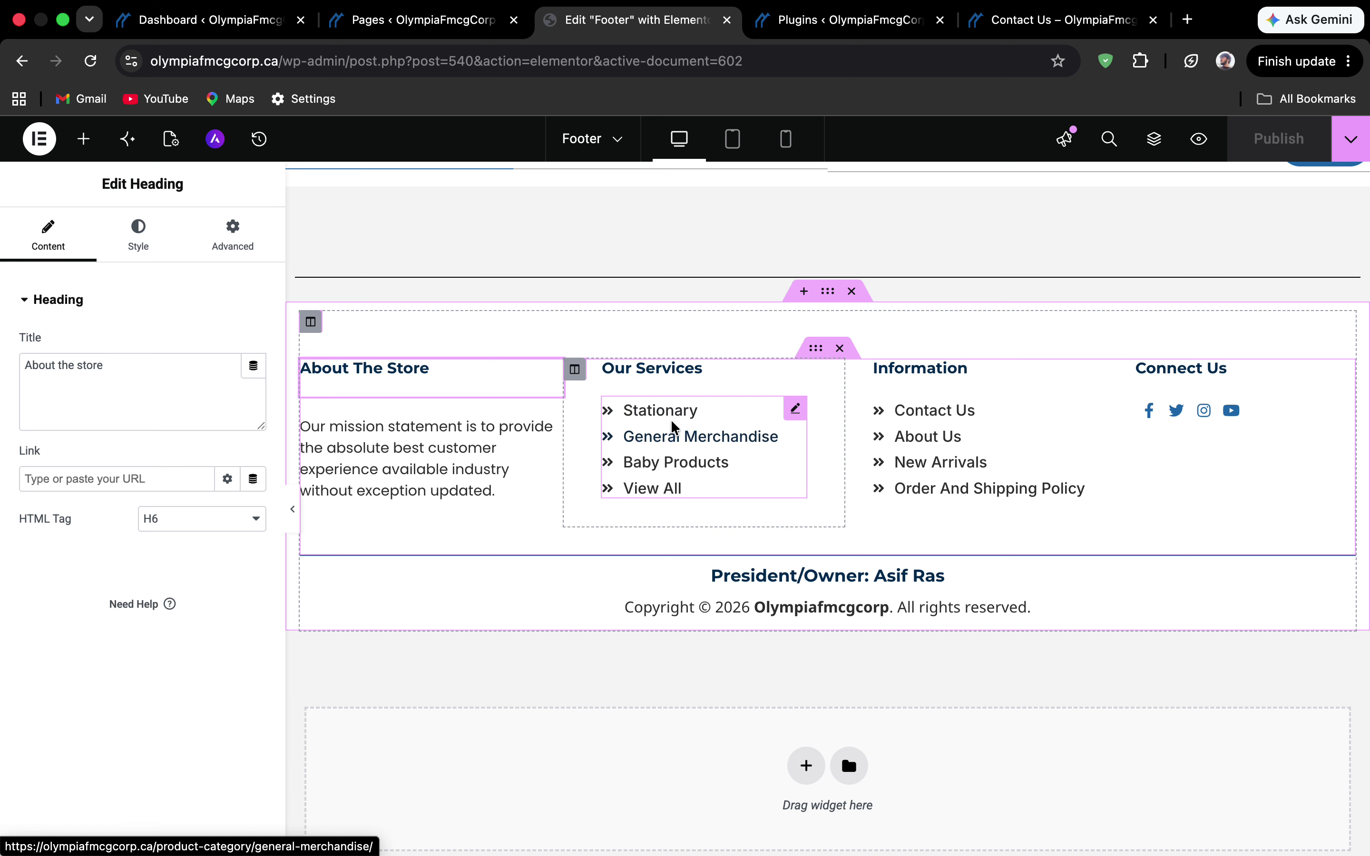
click(686, 418)
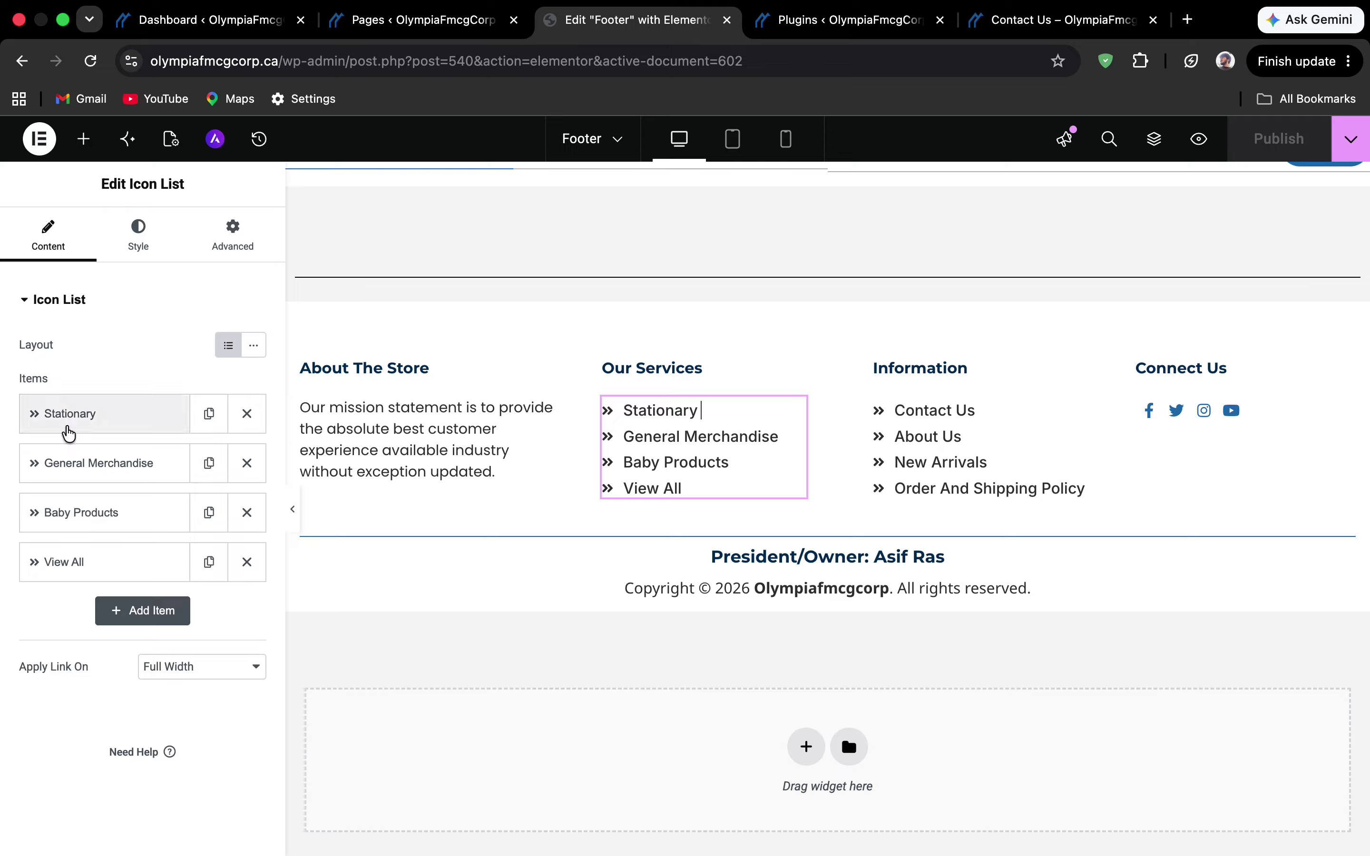
click(68, 431)
scroll(104, 512, down, 2)
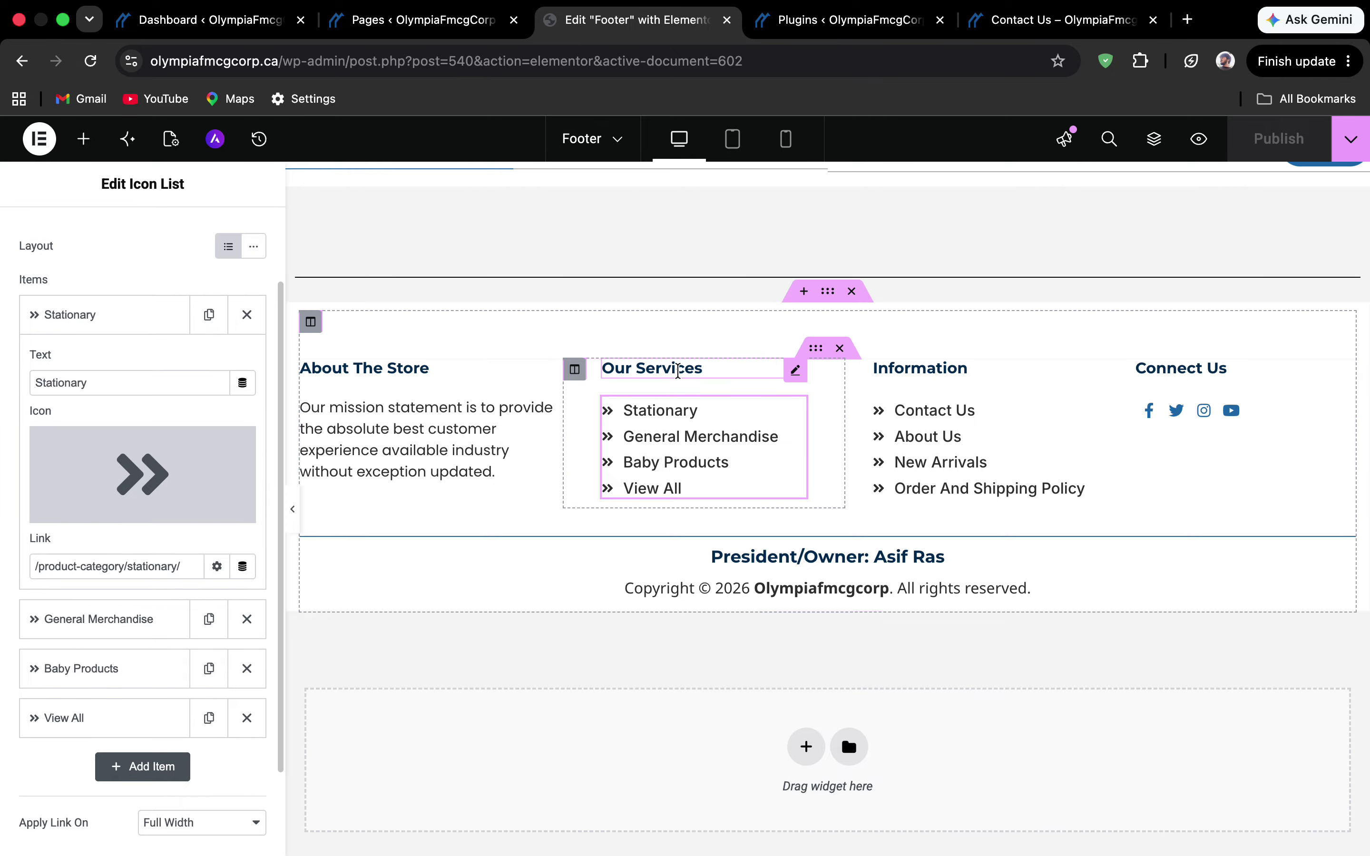
Inspect the content settings of the footer's Information heading and the icon list beneath it.
click(908, 369)
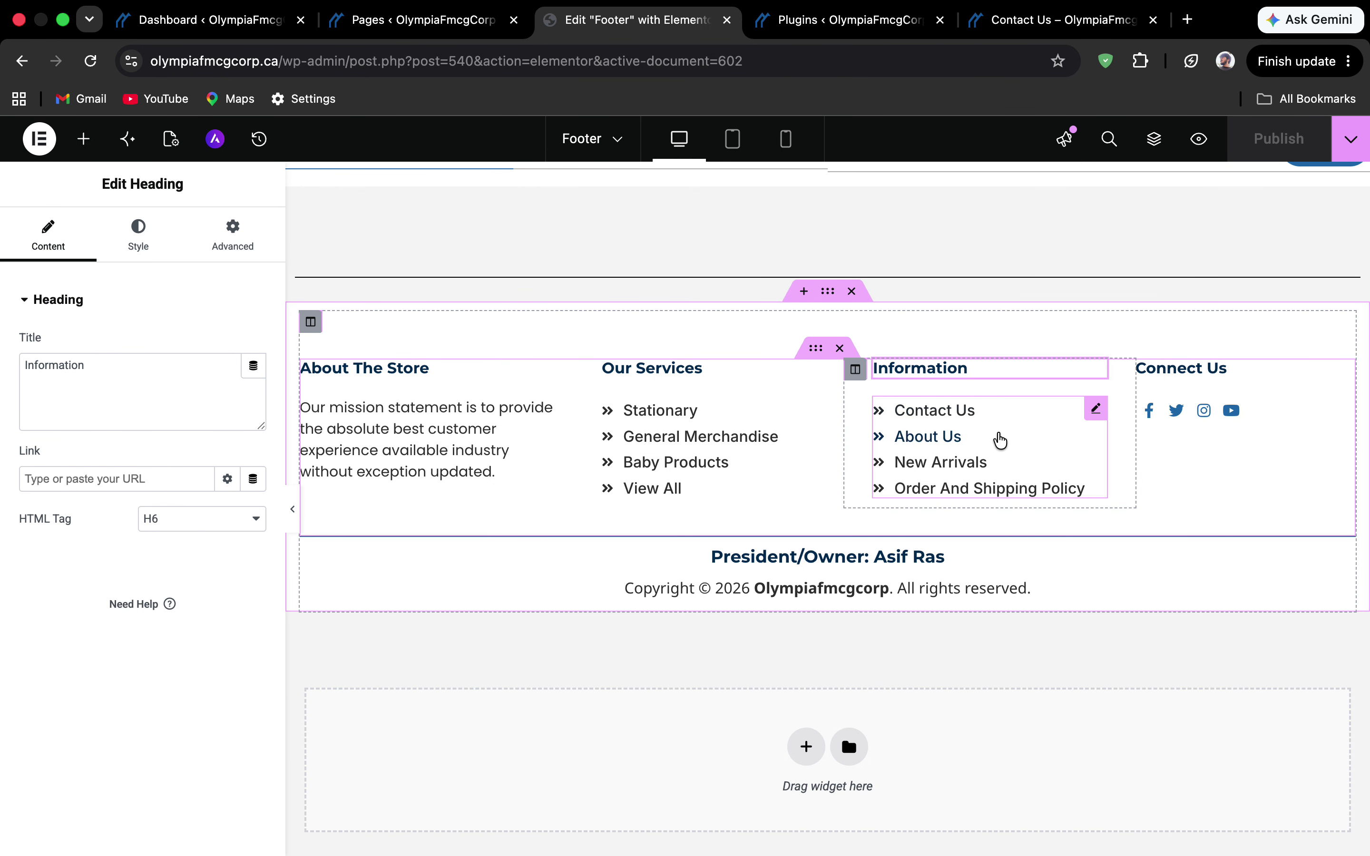
click(979, 430)
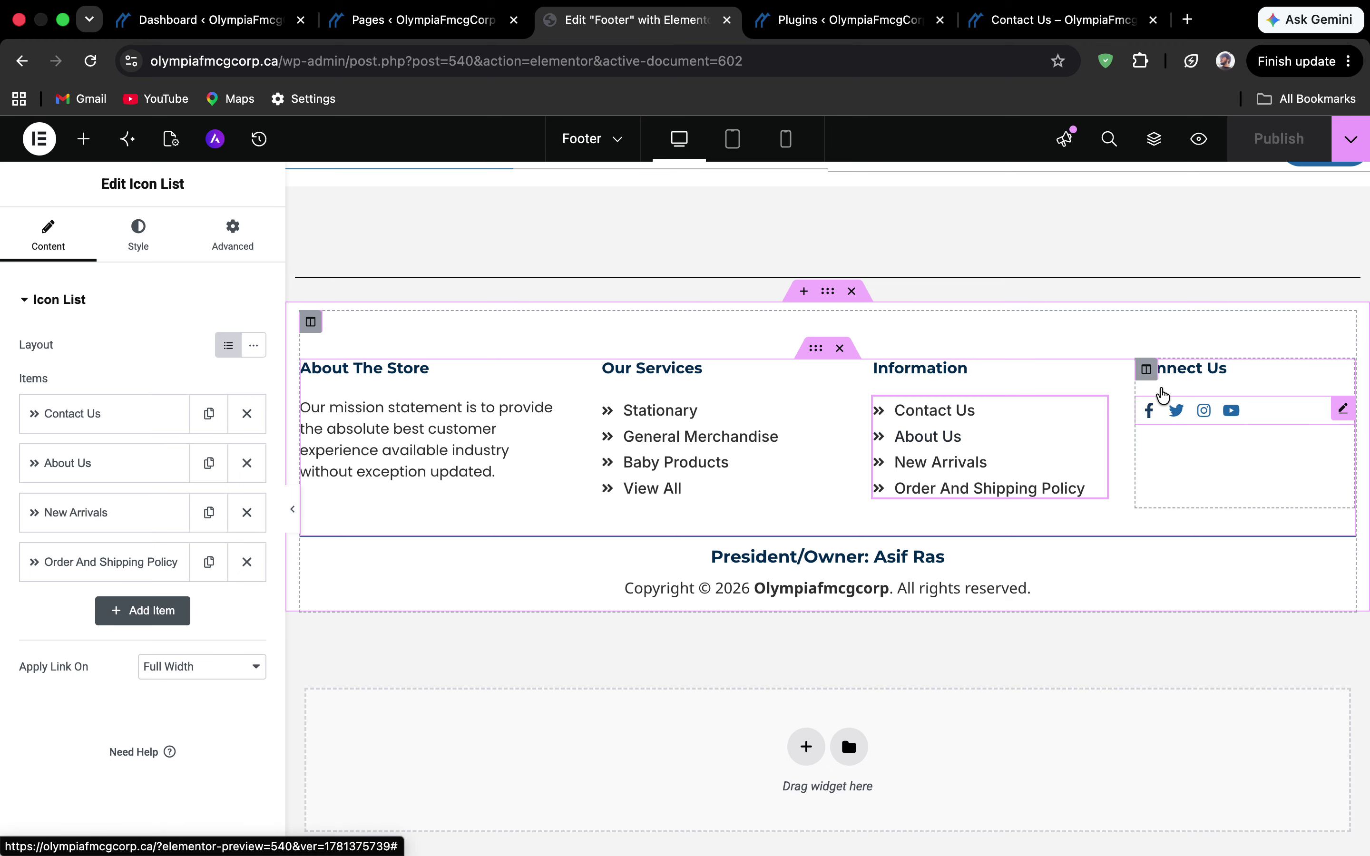
Inspect the footer's Connect Us heading and its social icons, including the Facebook item's icon, link and color settings.
click(1203, 367)
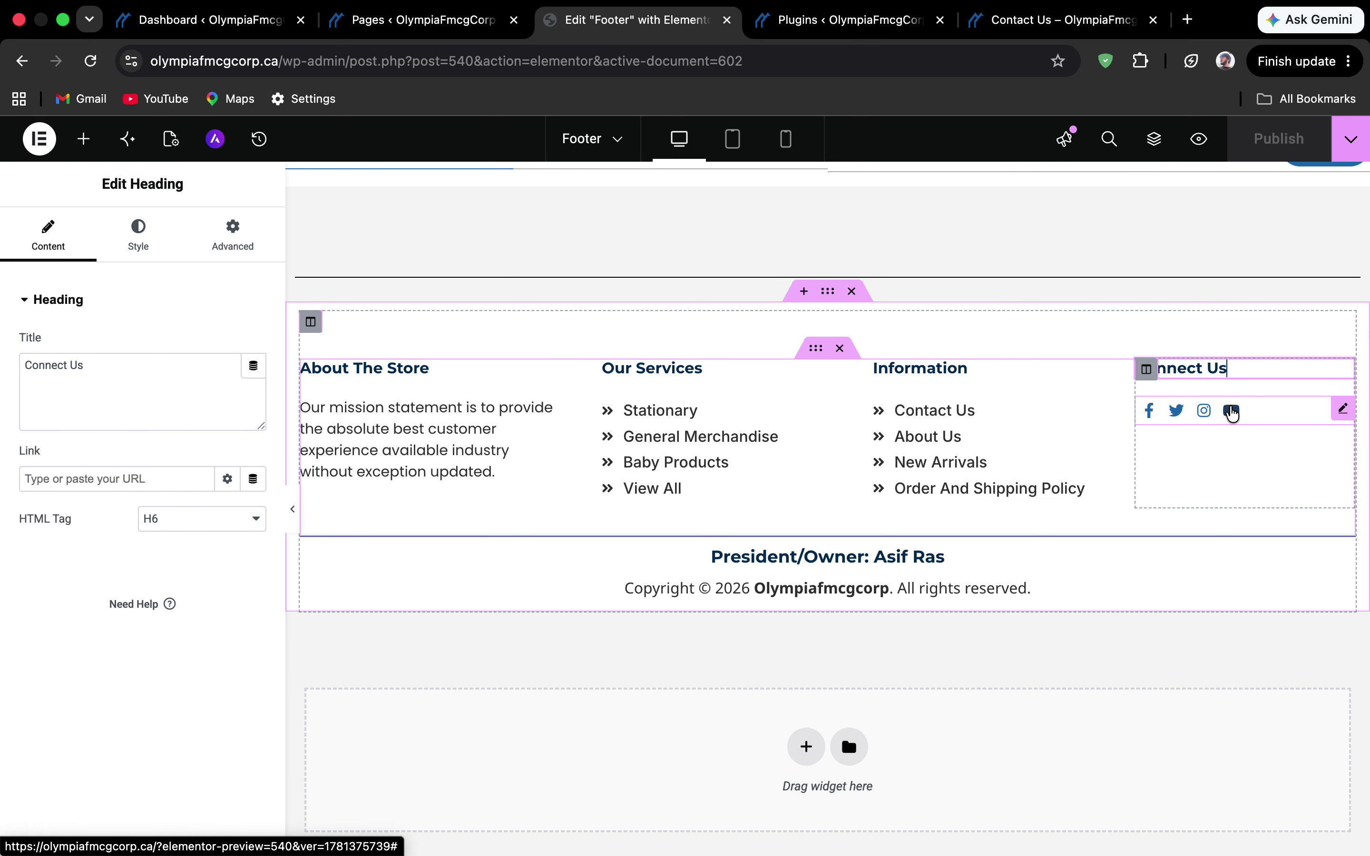
click(1268, 412)
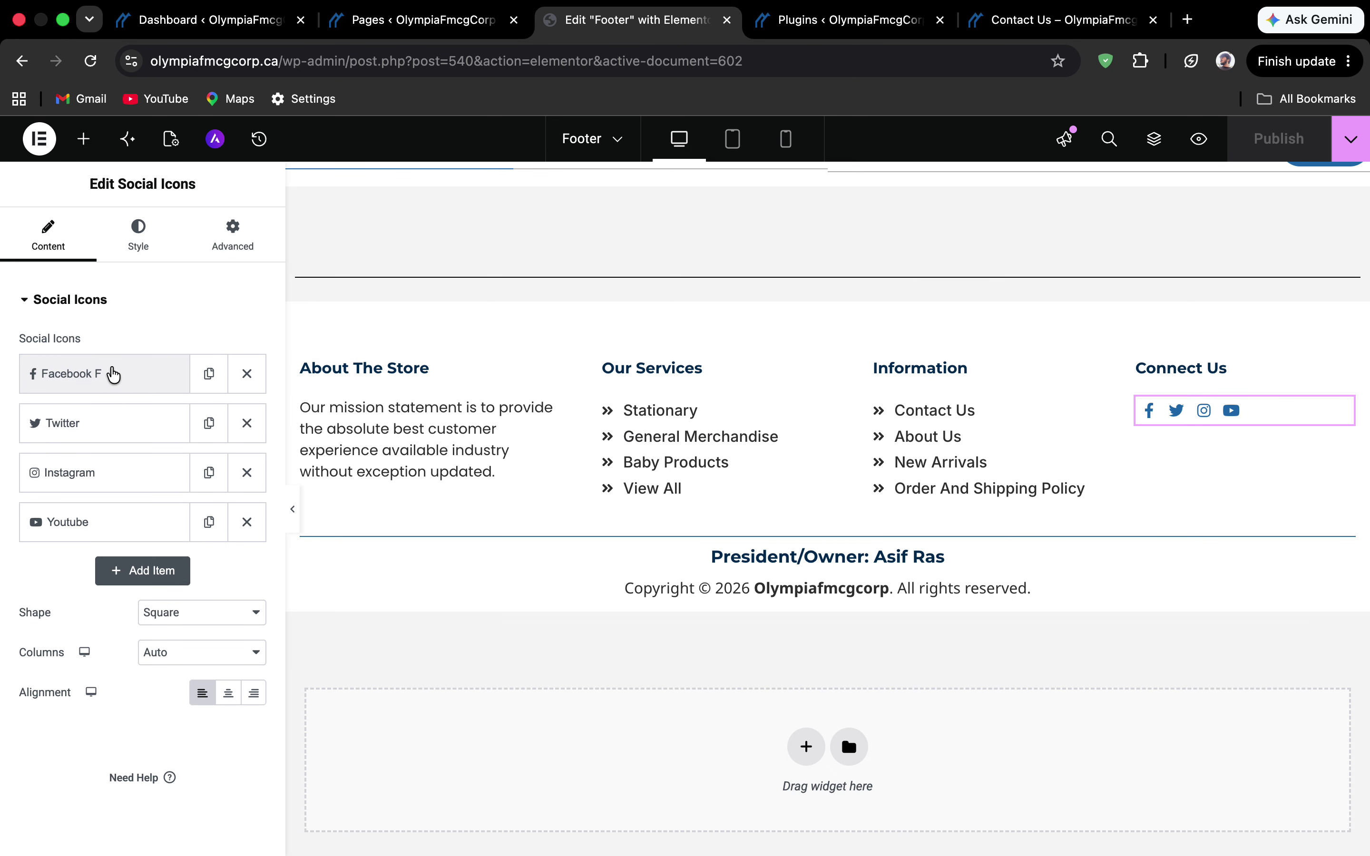
click(113, 373)
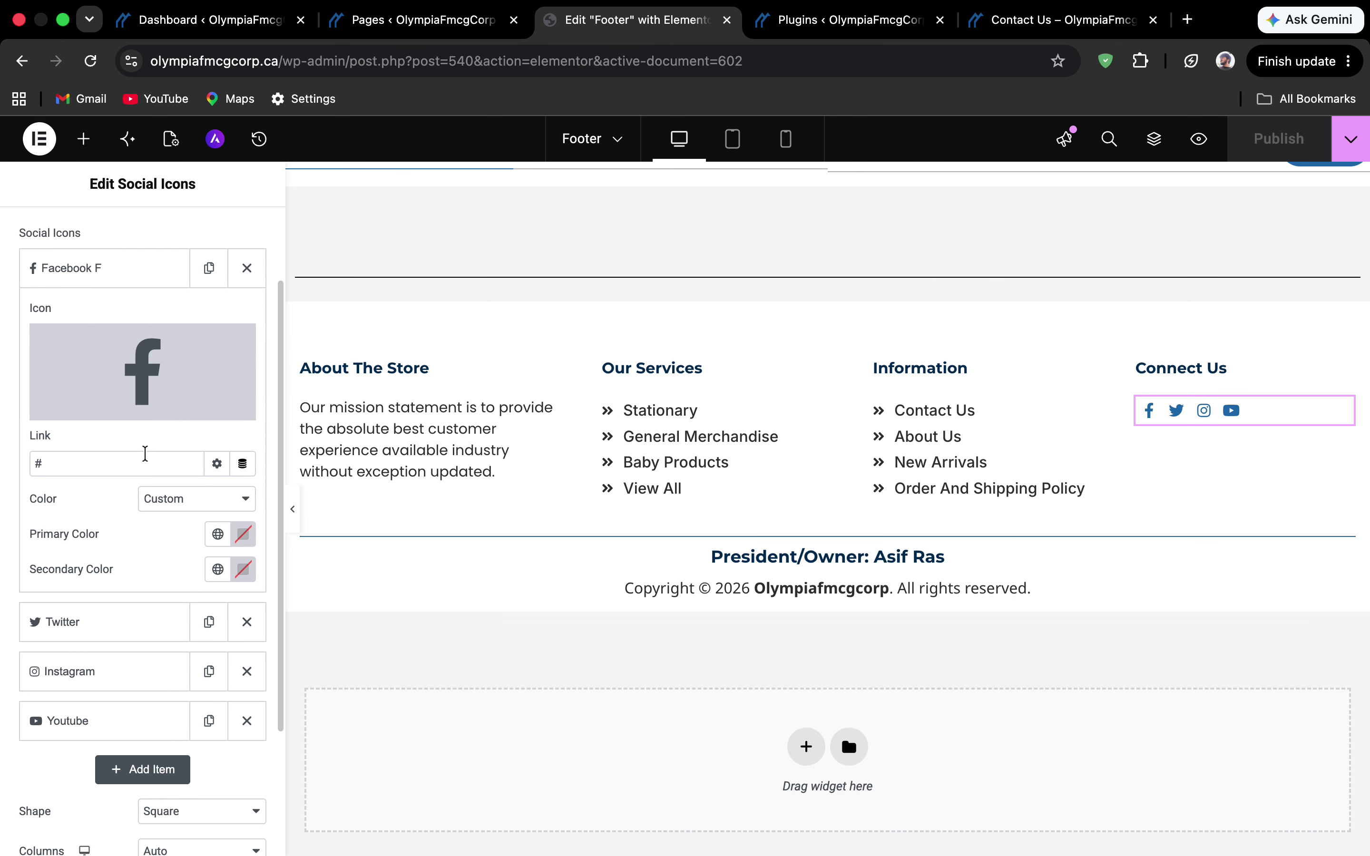
scroll(243, 688, down, 2)
scroll(243, 688, down, 3)
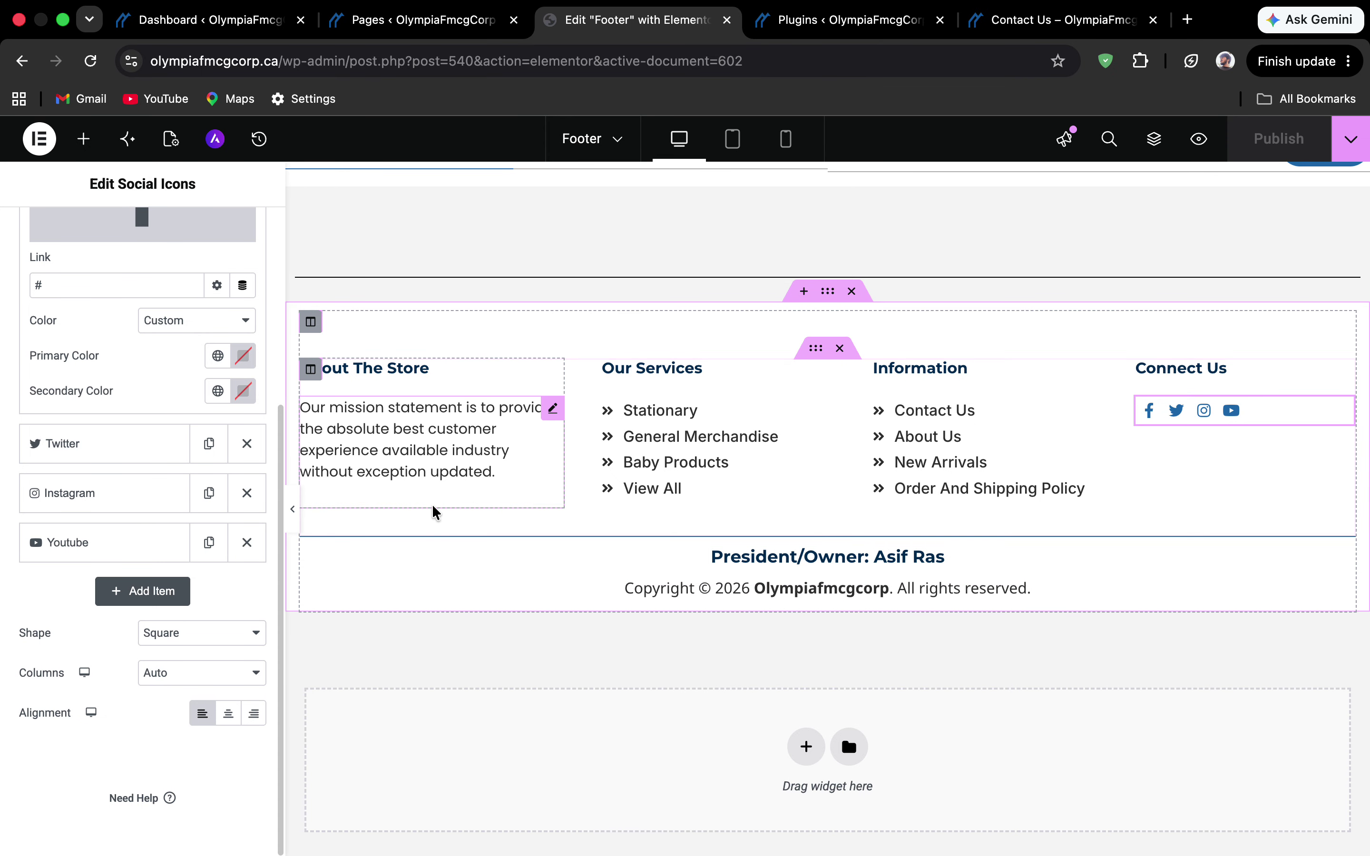
Inspect the footer's lower inner section, checking its layout, the President/Owner heading and the copyright text's content settings.
click(813, 524)
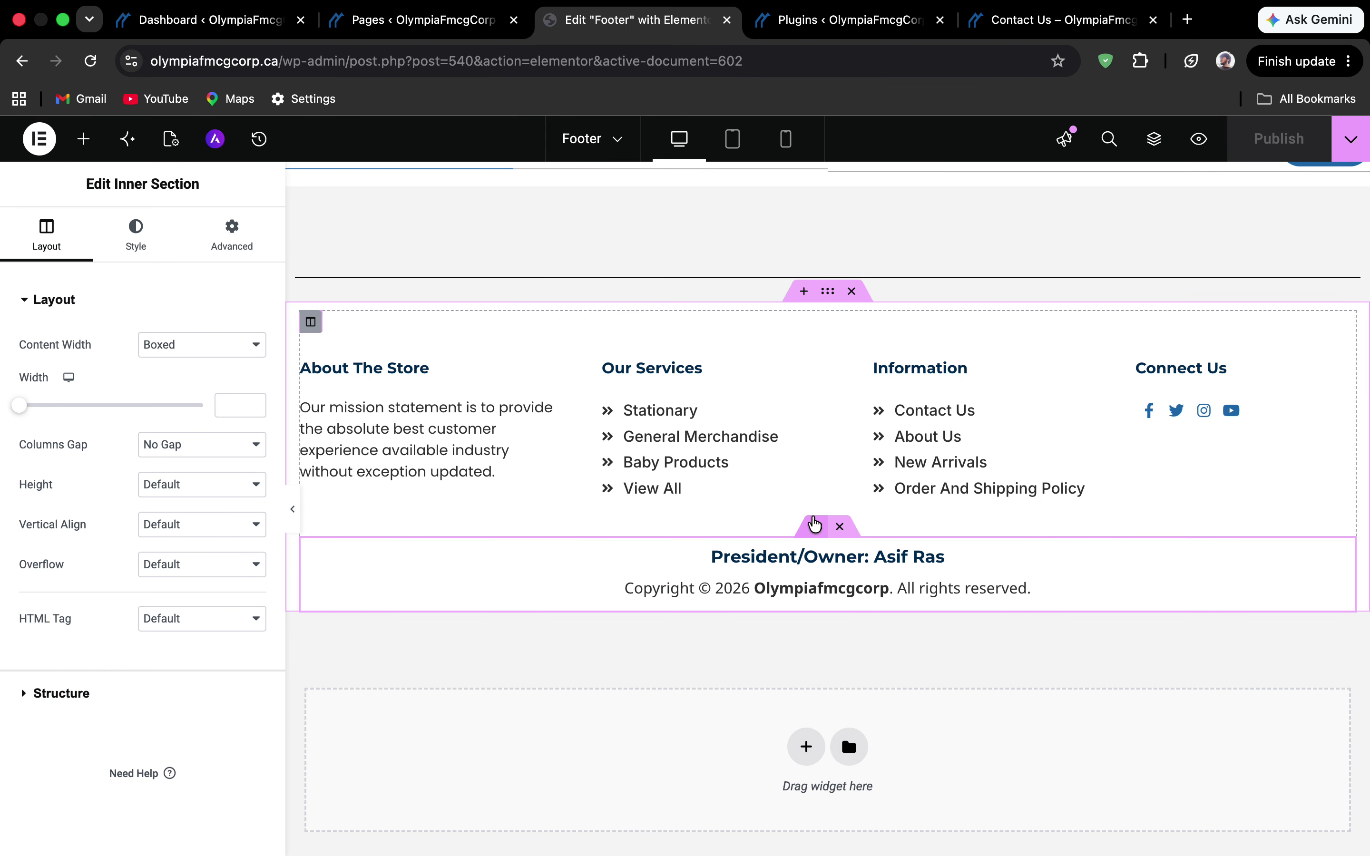
click(788, 553)
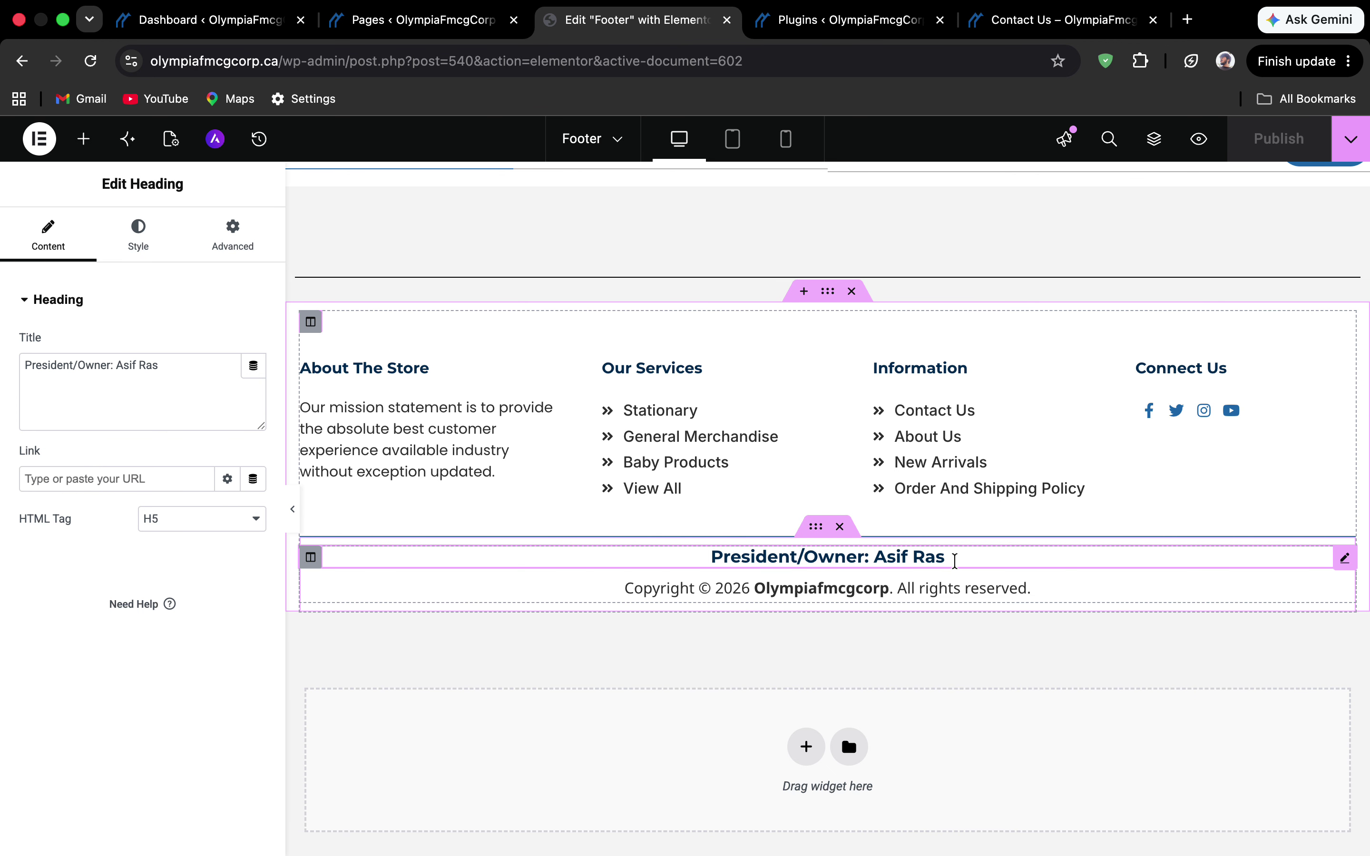
click(1029, 589)
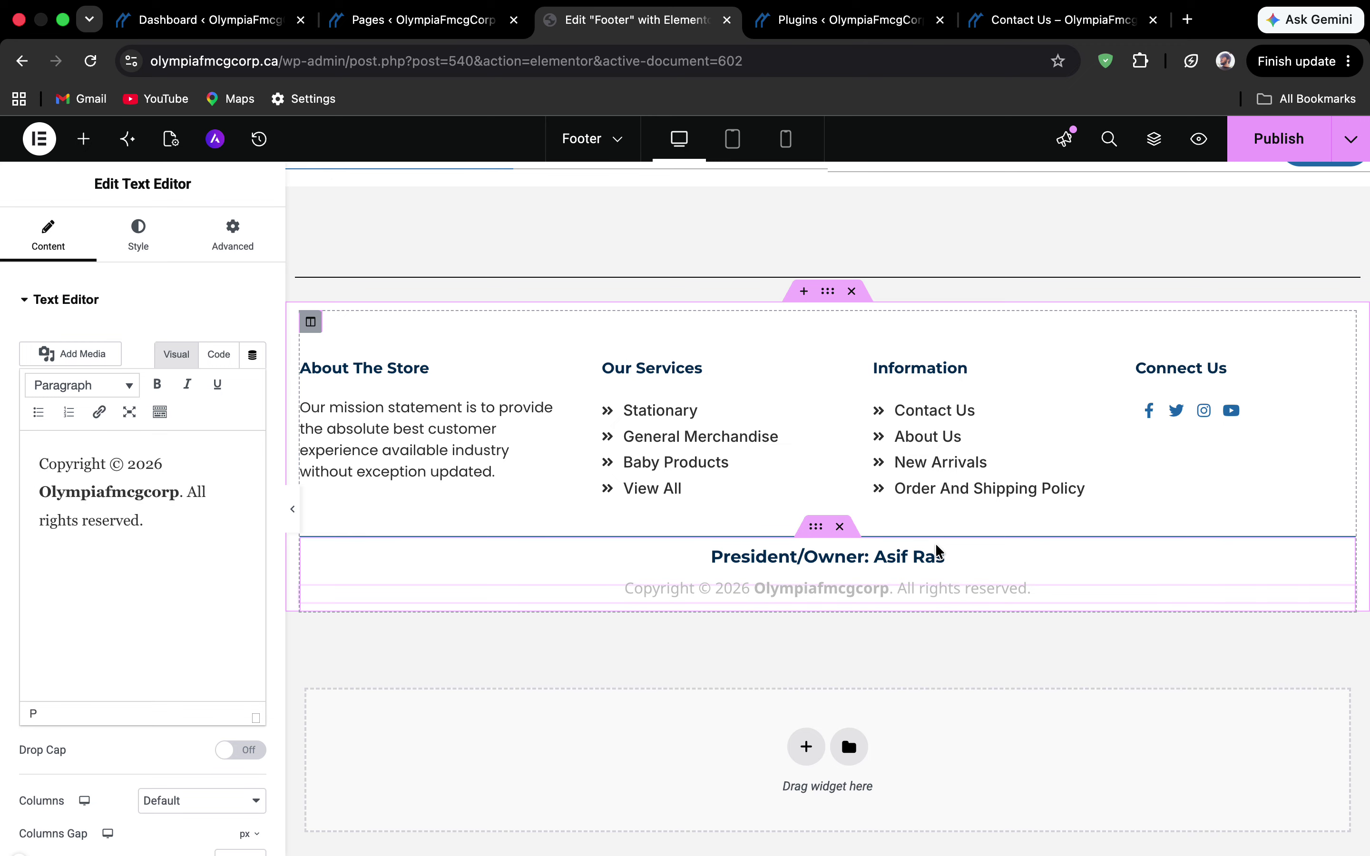
scroll(903, 396, up, 15)
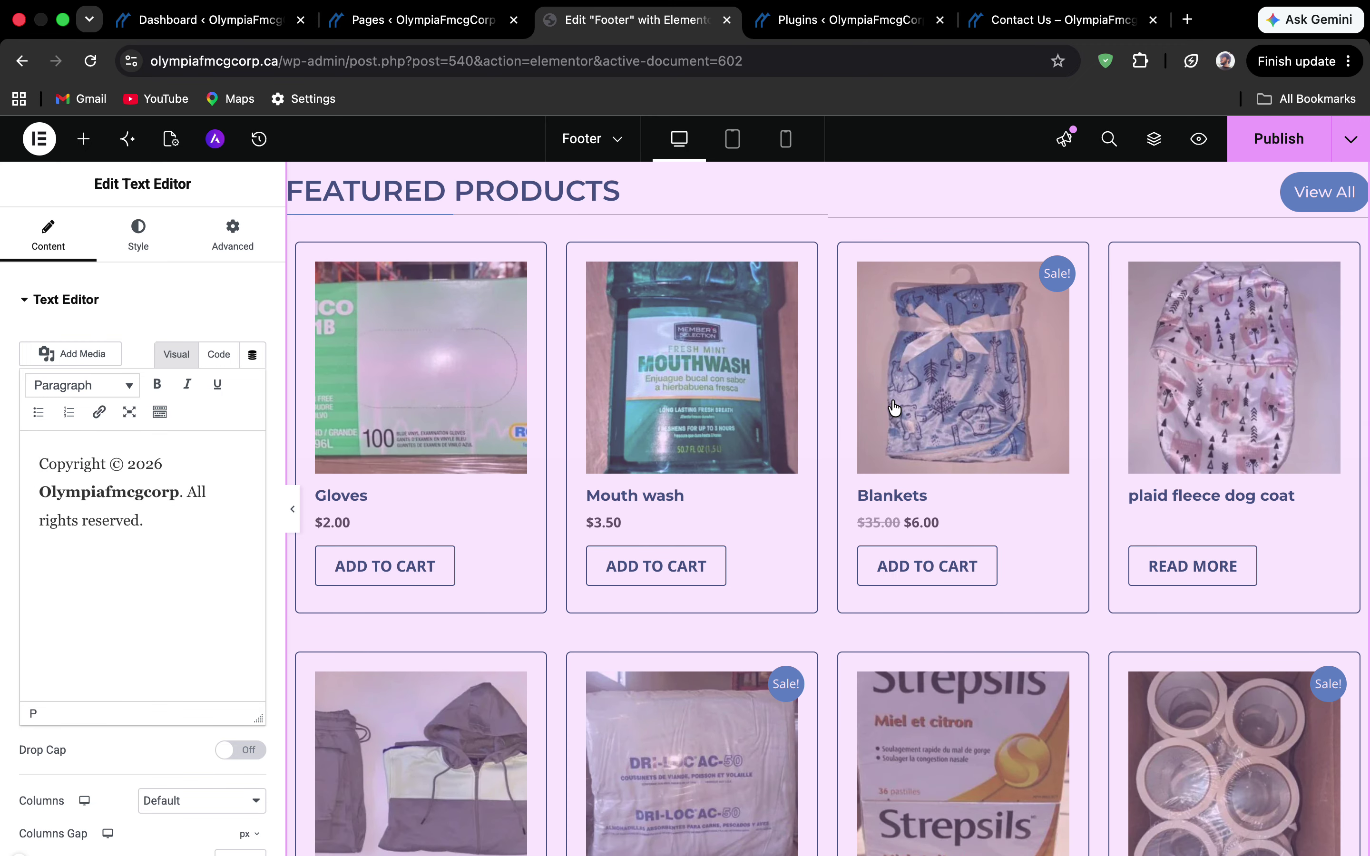
scroll(900, 453, up, 10)
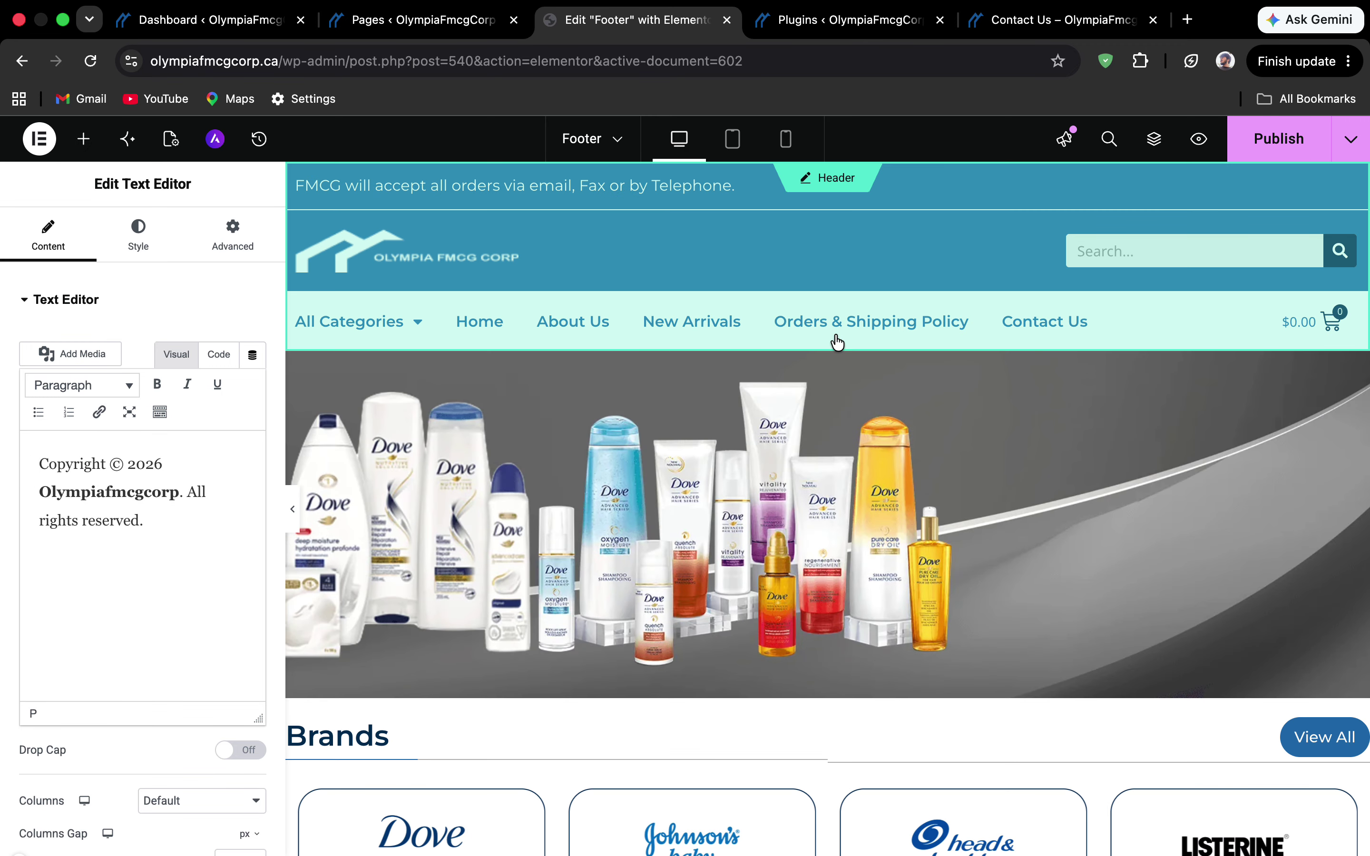
click(846, 379)
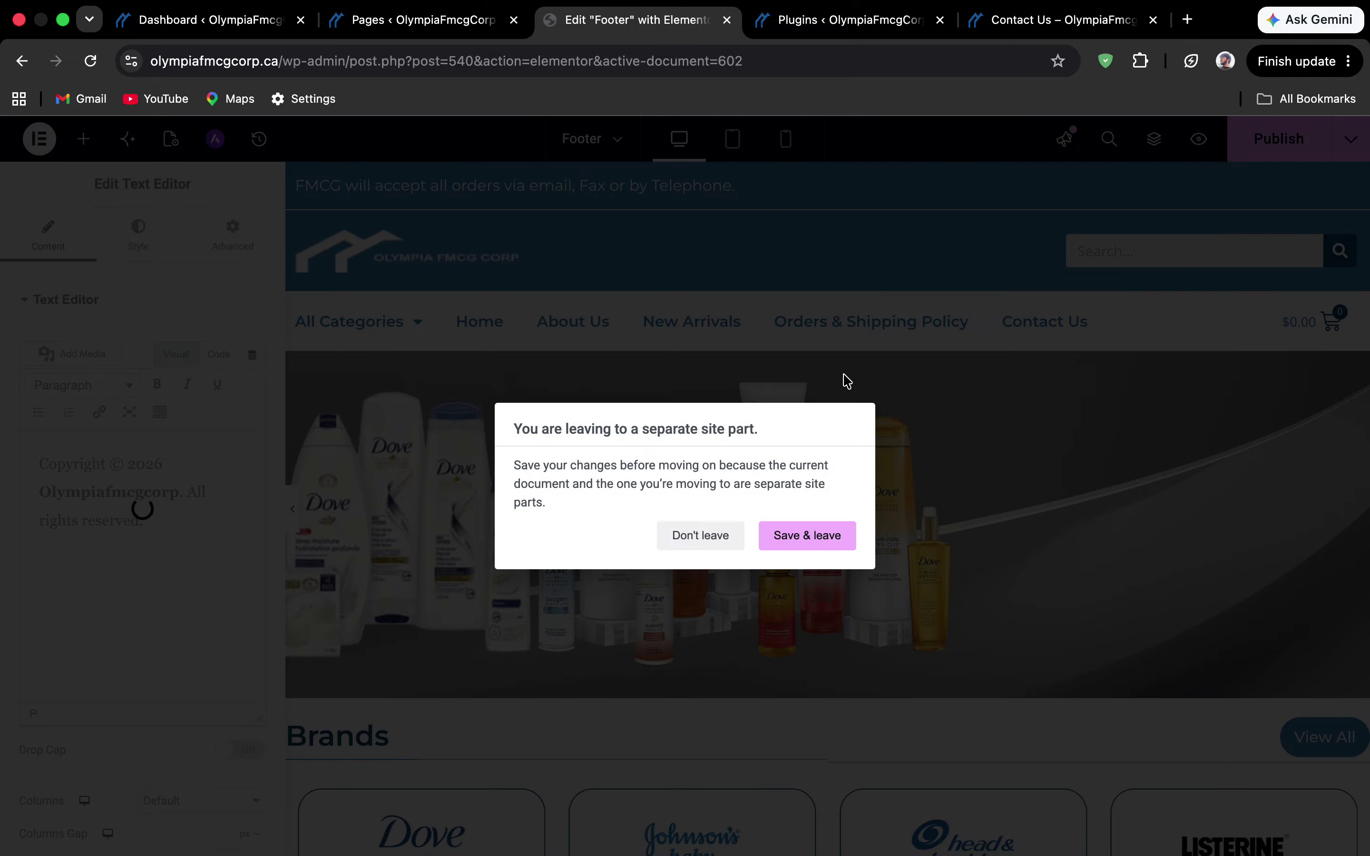
click(714, 545)
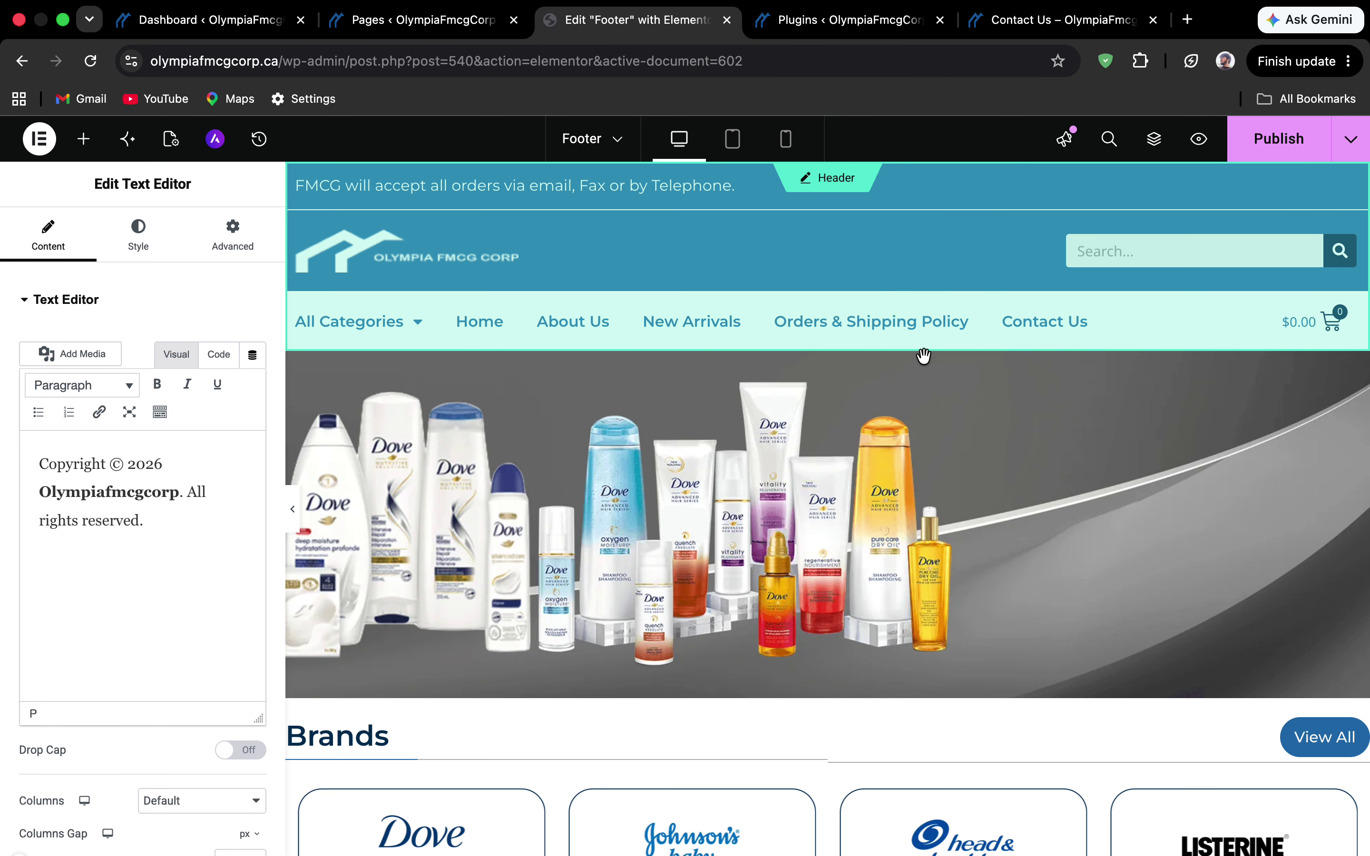
click(959, 539)
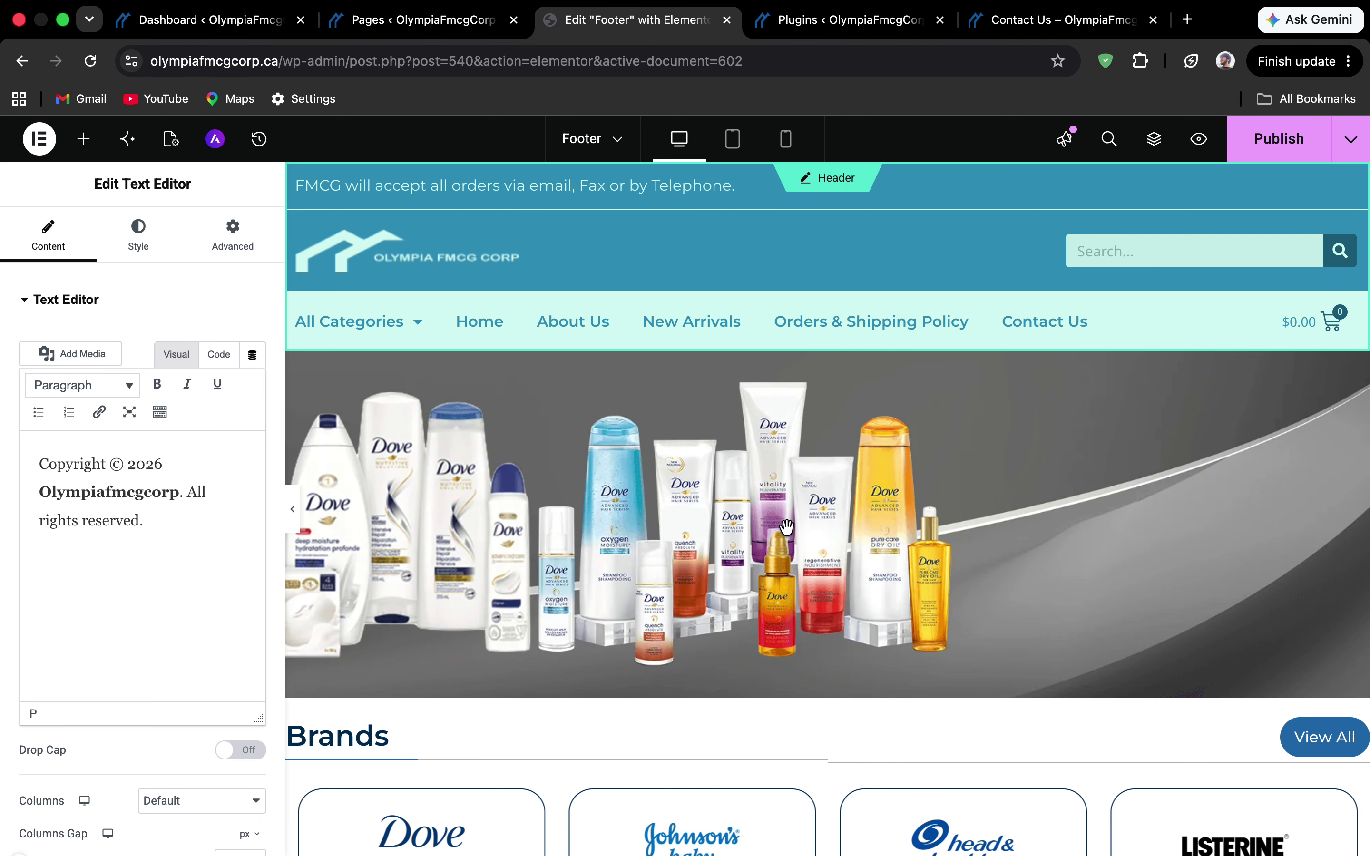